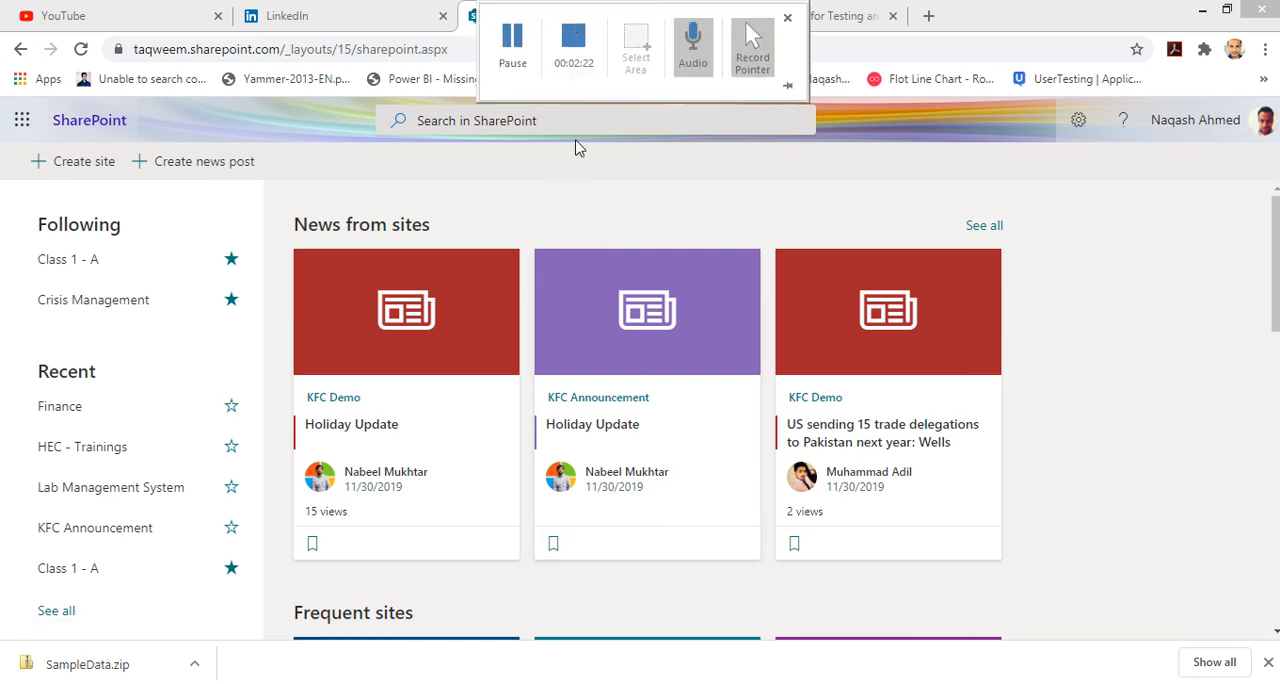
# Step: Close the extra browser tabs and open the Office 365 home page in a new tab
pyautogui.middleClick(742, 21)
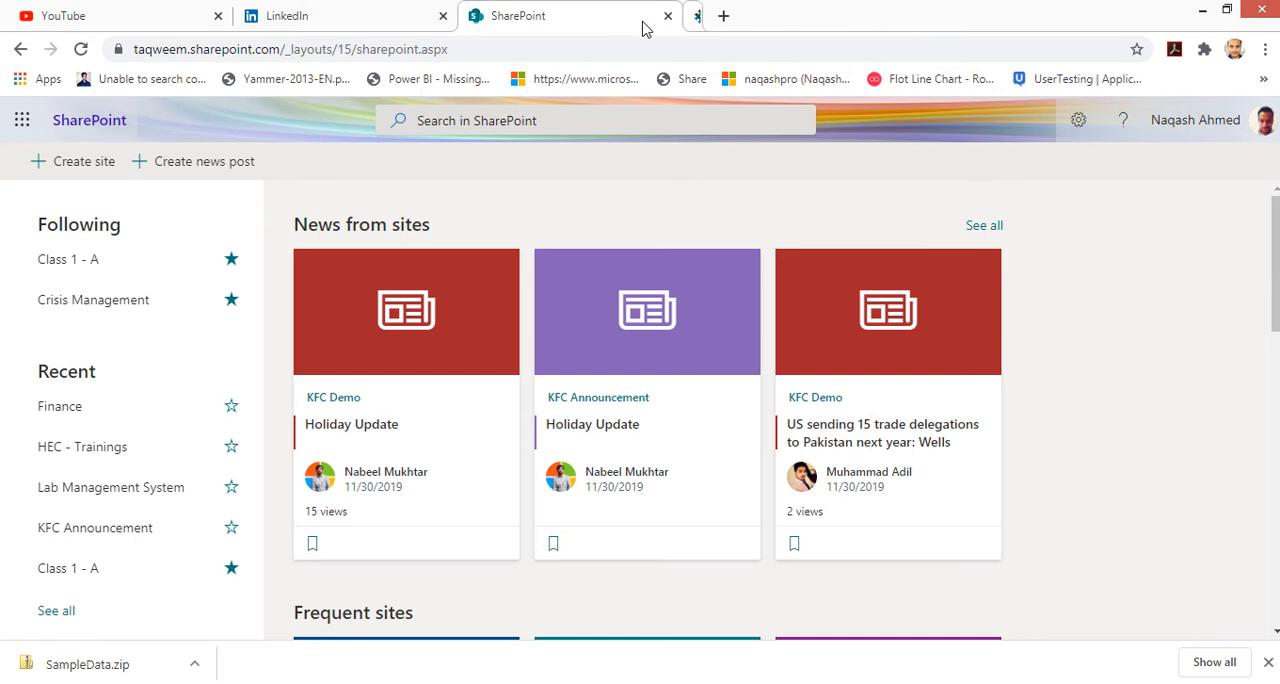
pyautogui.middleClick(617, 20)
pyautogui.click(476, 18)
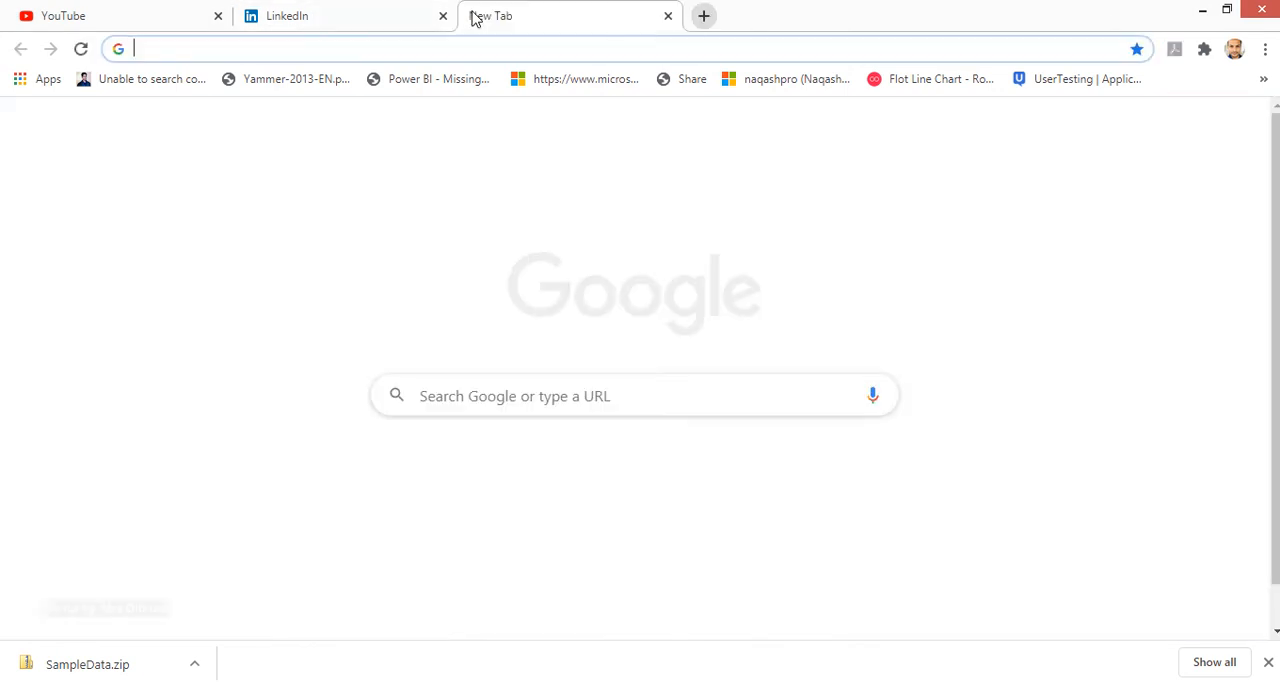
pyautogui.write('po')
pyautogui.press('Return')
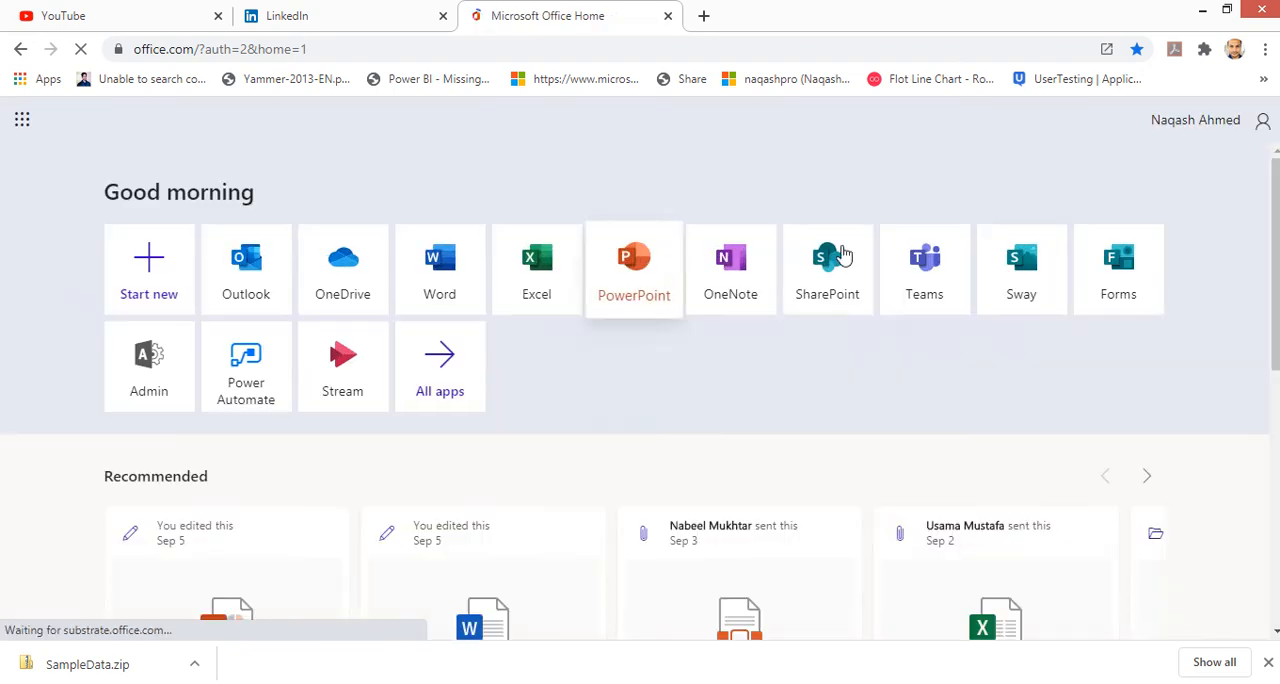
# Step: Open SharePoint from the Office 365 home page apps
pyautogui.click(1256, 130)
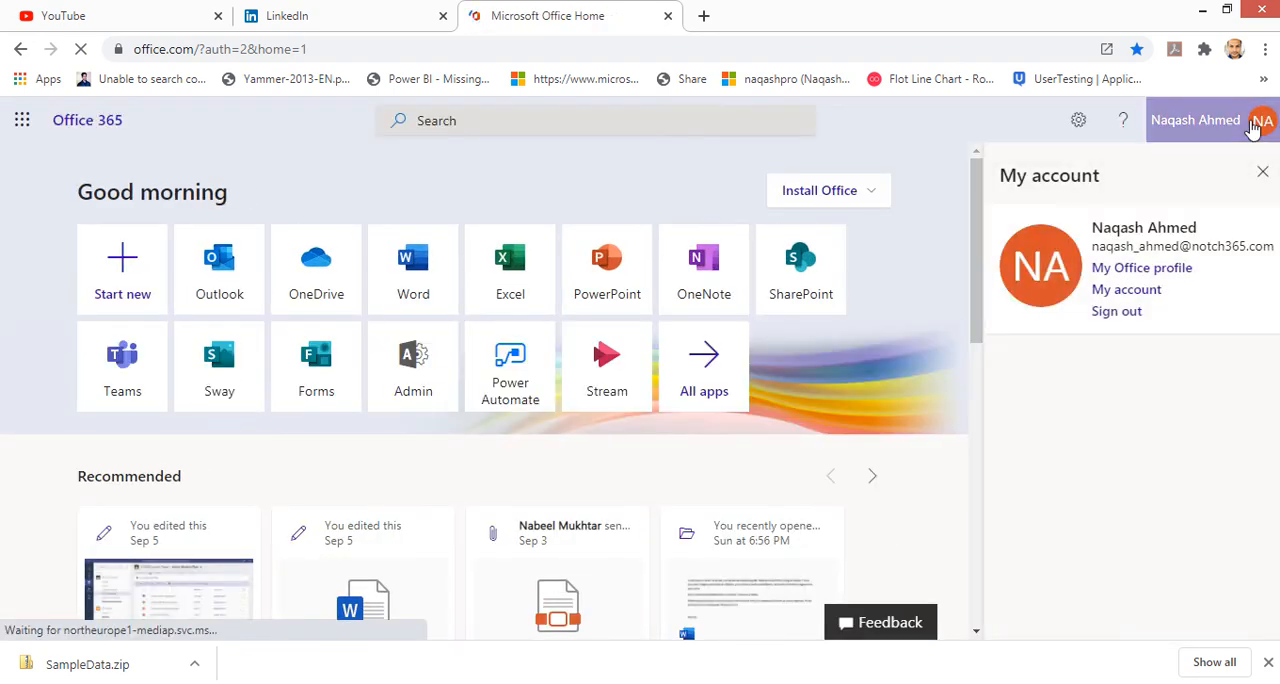
pyautogui.click(1256, 130)
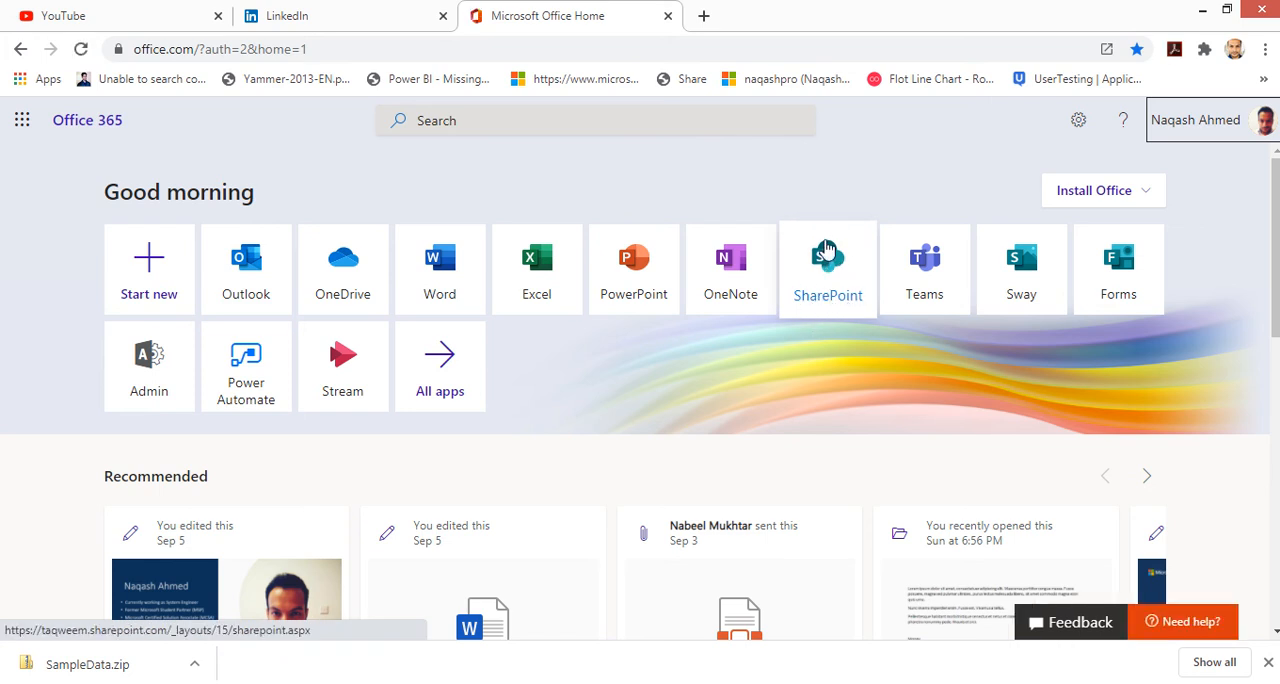
pyautogui.click(826, 300)
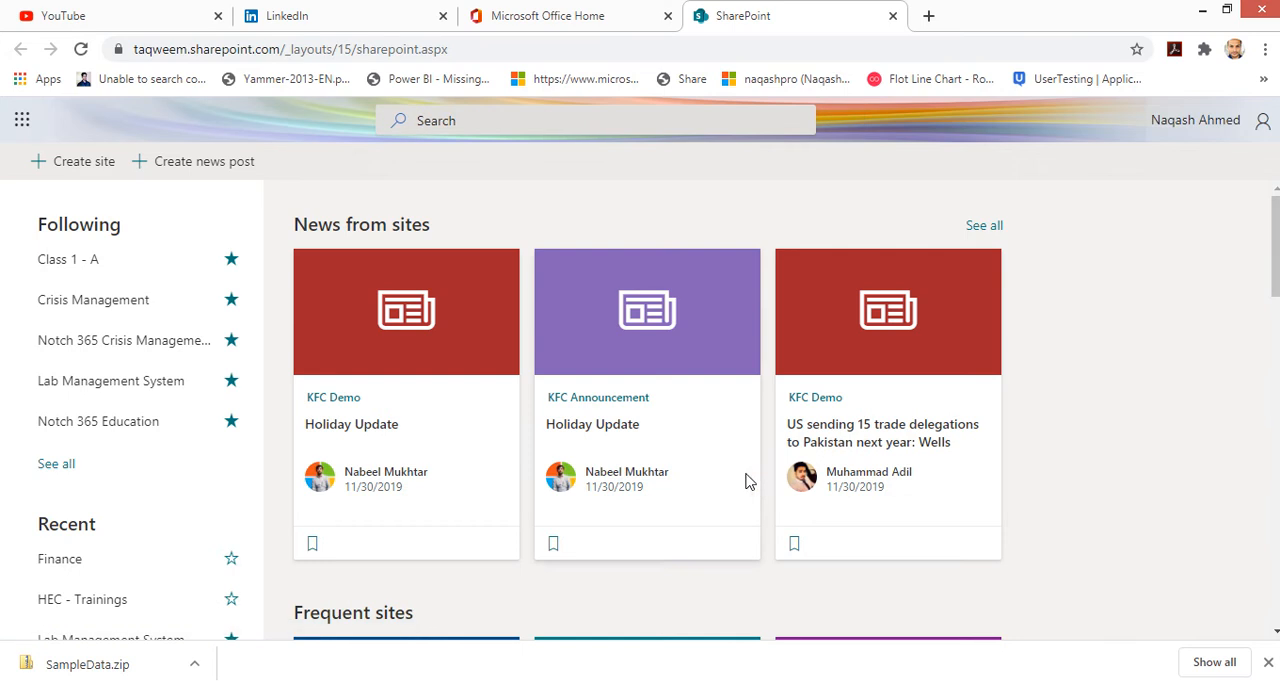
# Step: Browse the SharePoint start page's followed, recent and frequent sites
pyautogui.scroll(-2, 788, 568)
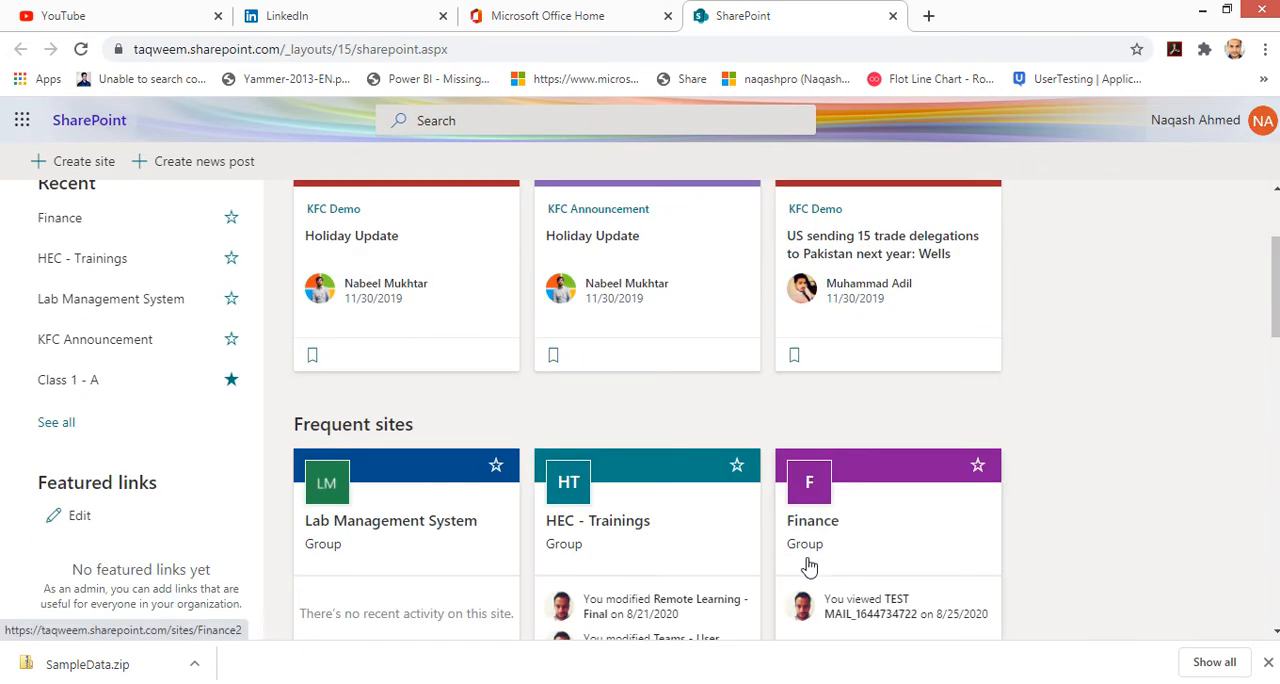
pyautogui.scroll(-5, 808, 563)
pyautogui.scroll(-5, 810, 567)
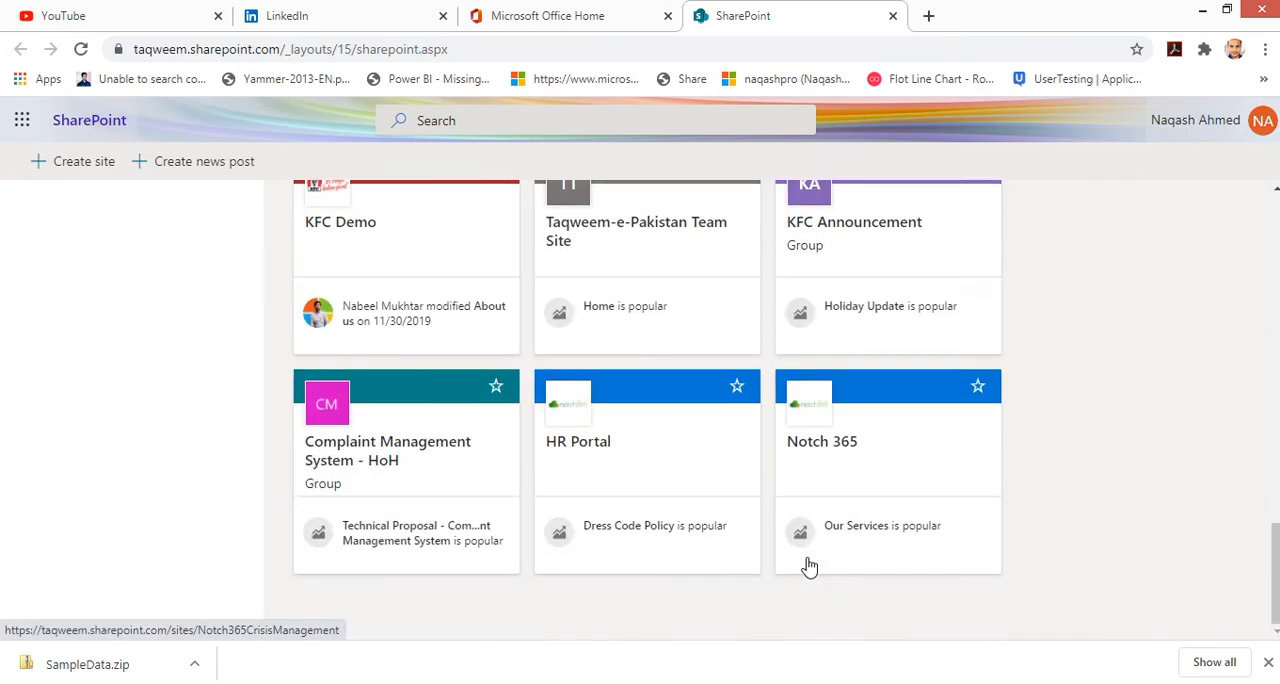
pyautogui.scroll(2, 810, 567)
pyautogui.scroll(10, 810, 567)
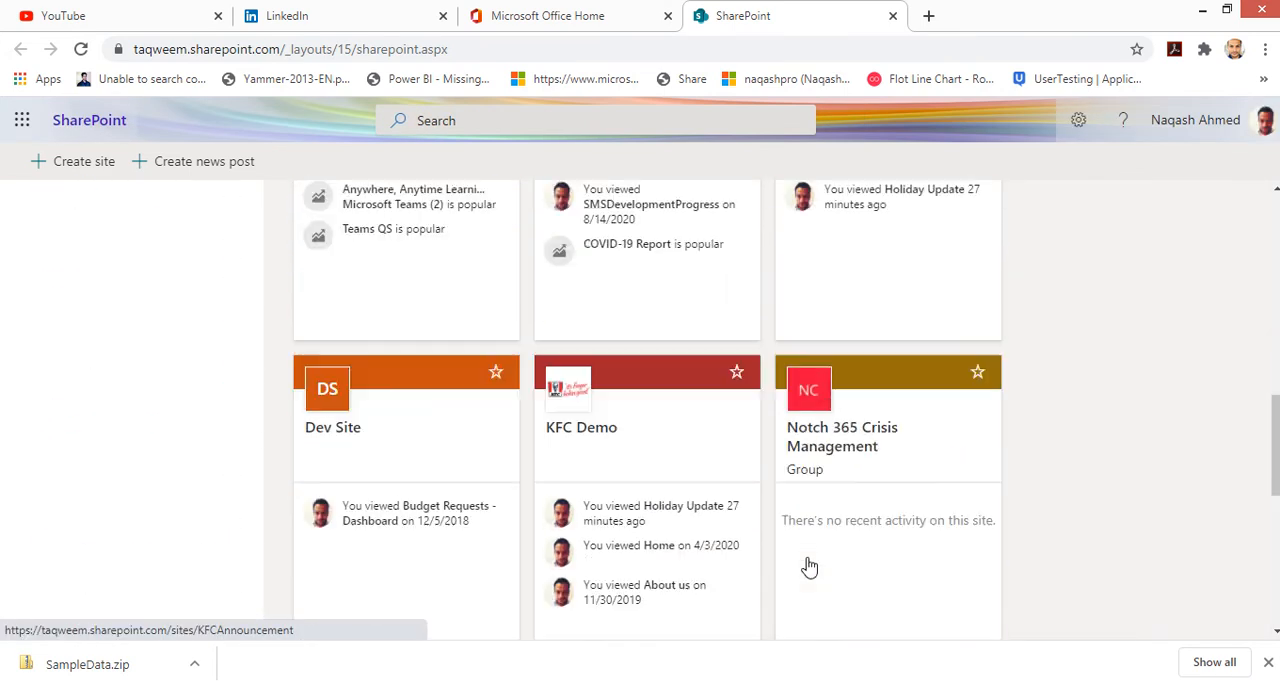
pyautogui.scroll(4, 810, 567)
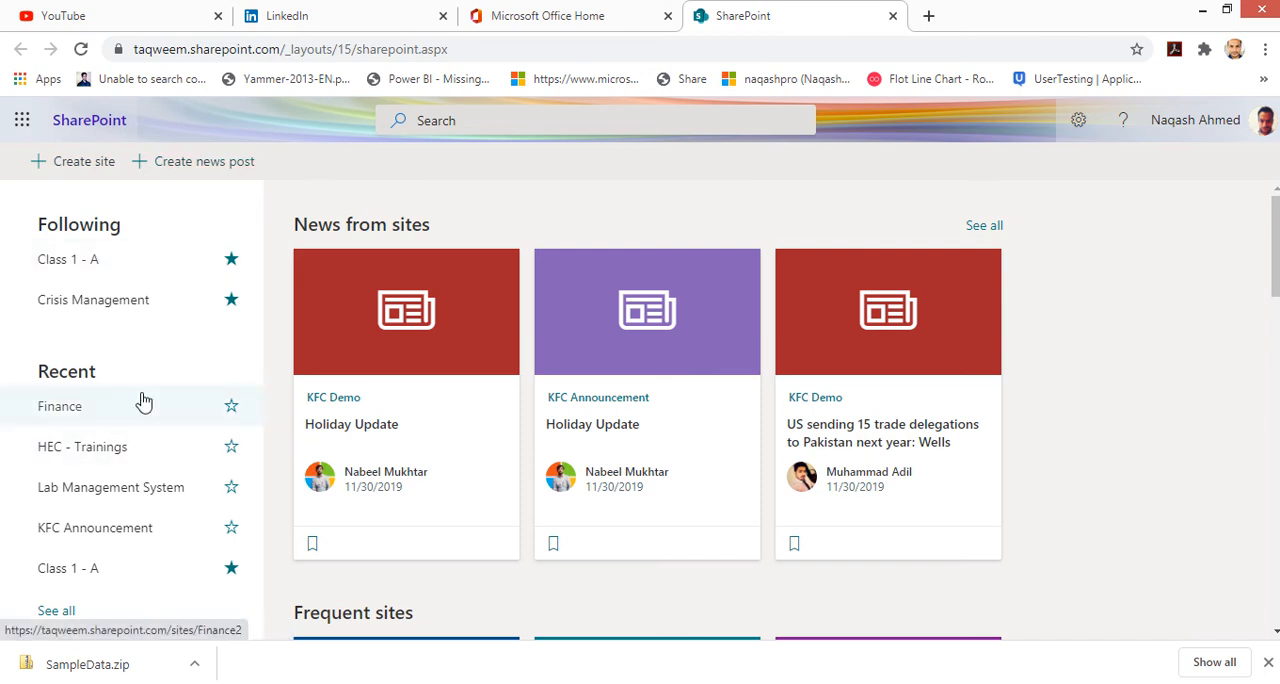
pyautogui.scroll(-2, 146, 402)
pyautogui.scroll(2, 148, 425)
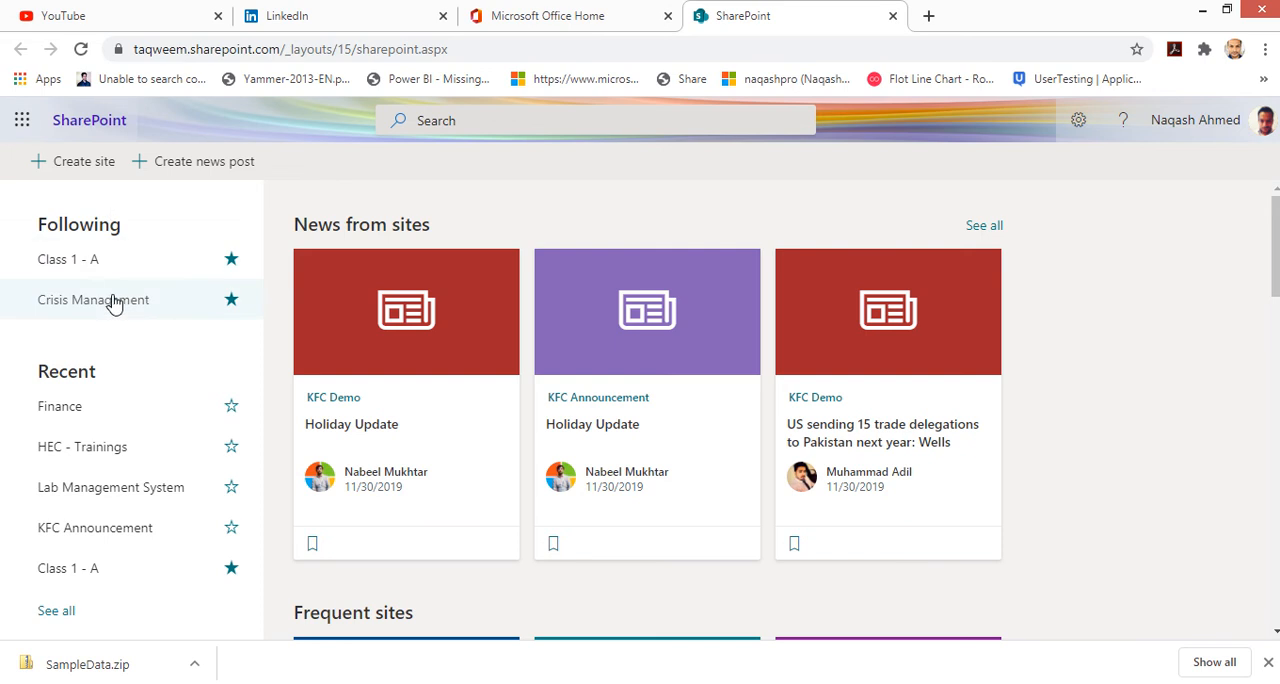
pyautogui.scroll(-1, 117, 340)
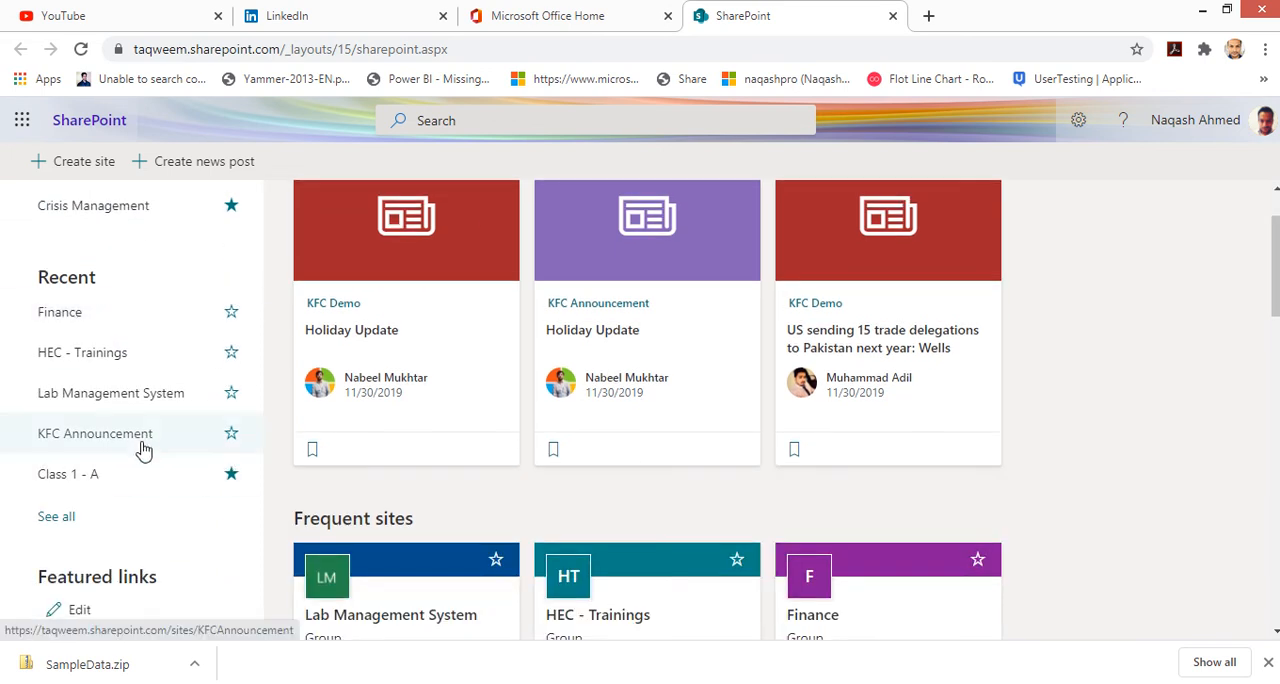
pyautogui.scroll(-1, 141, 451)
pyautogui.scroll(-1, 141, 451)
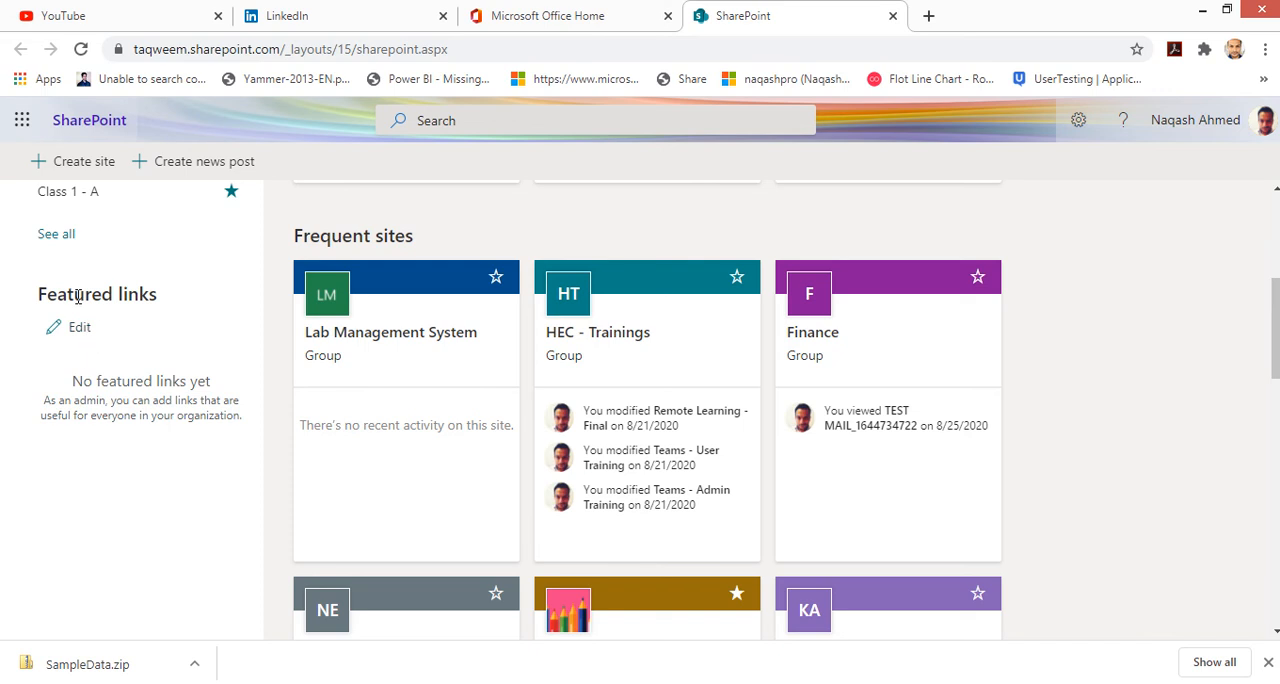
pyautogui.scroll(2, 140, 418)
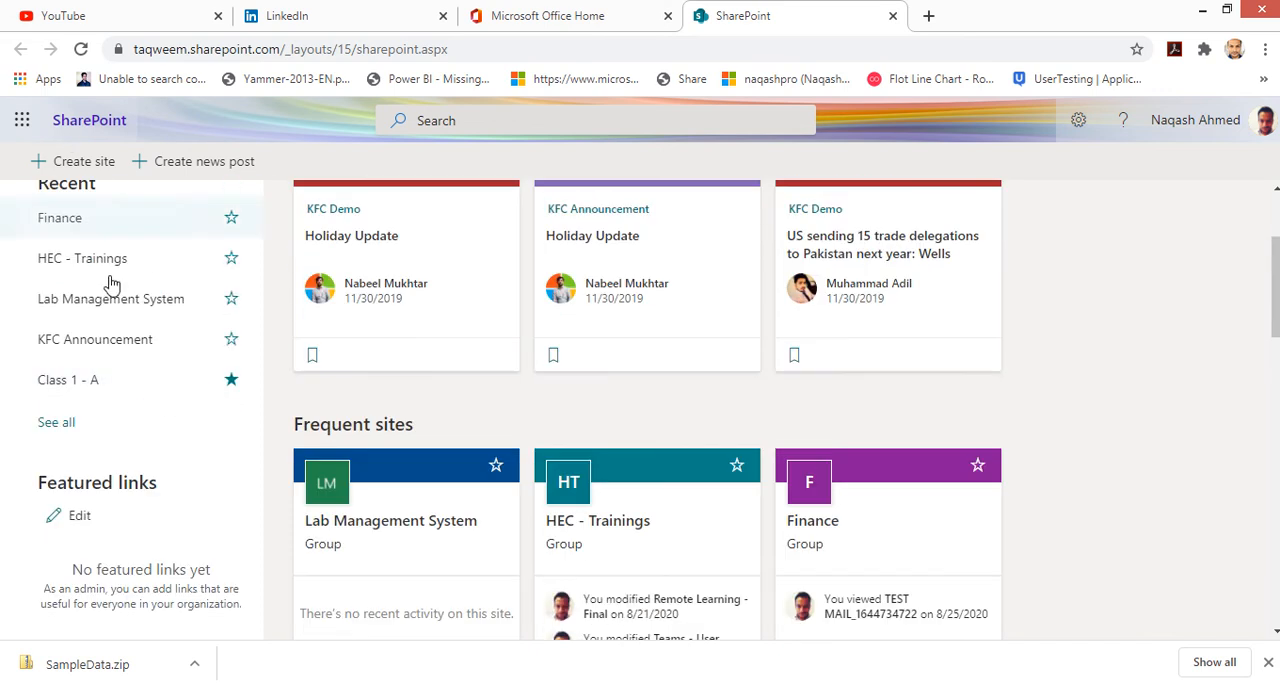
# Step: Dismiss the downloads bar and check the account and settings panels on the SharePoint start page
pyautogui.click(1268, 663)
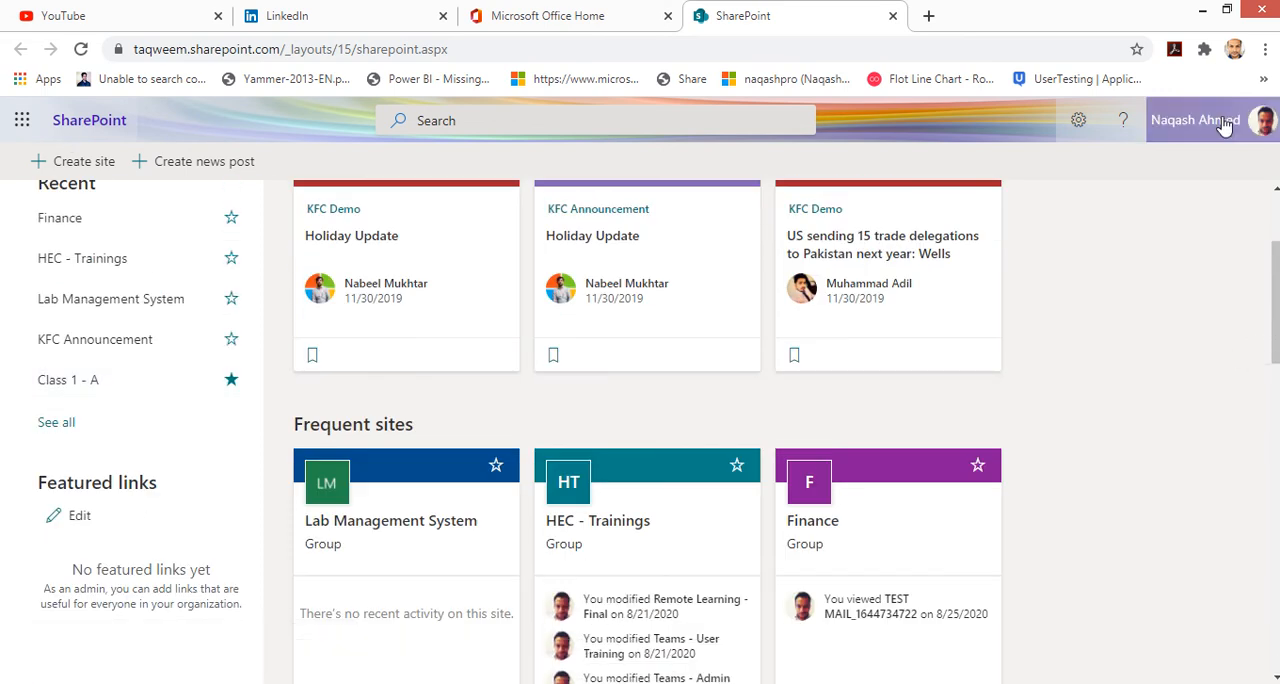
pyautogui.scroll(2, 1157, 203)
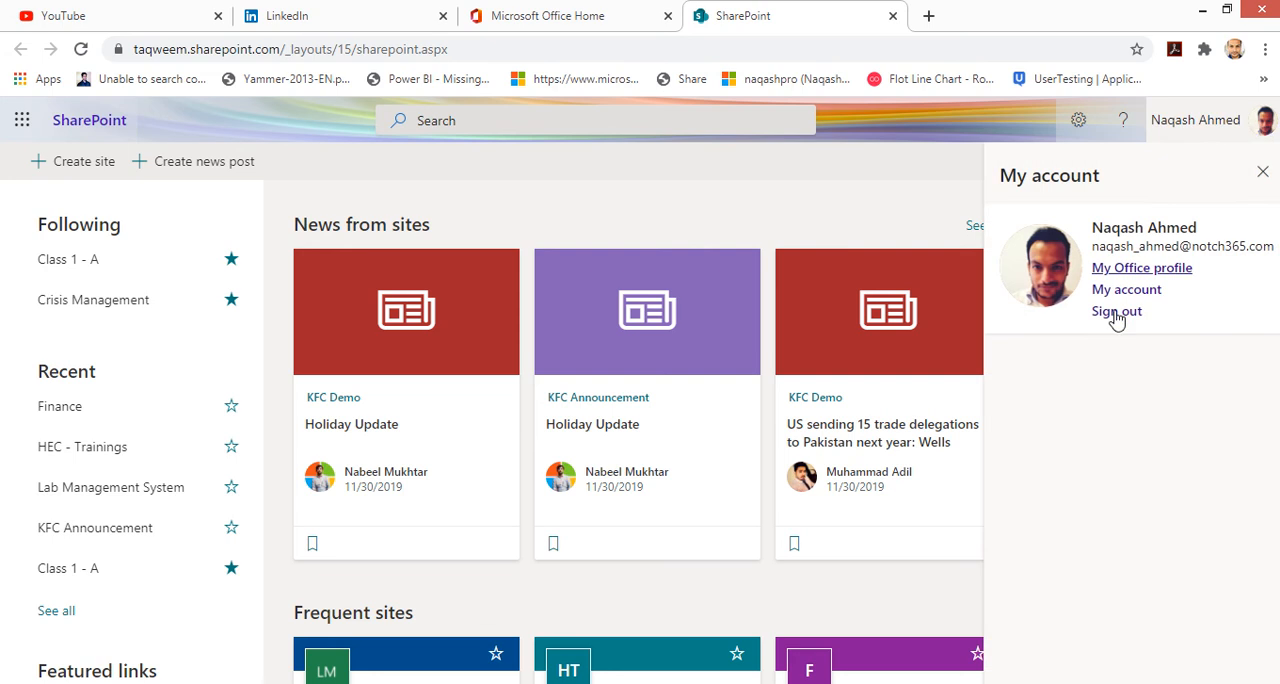
pyautogui.click(1165, 120)
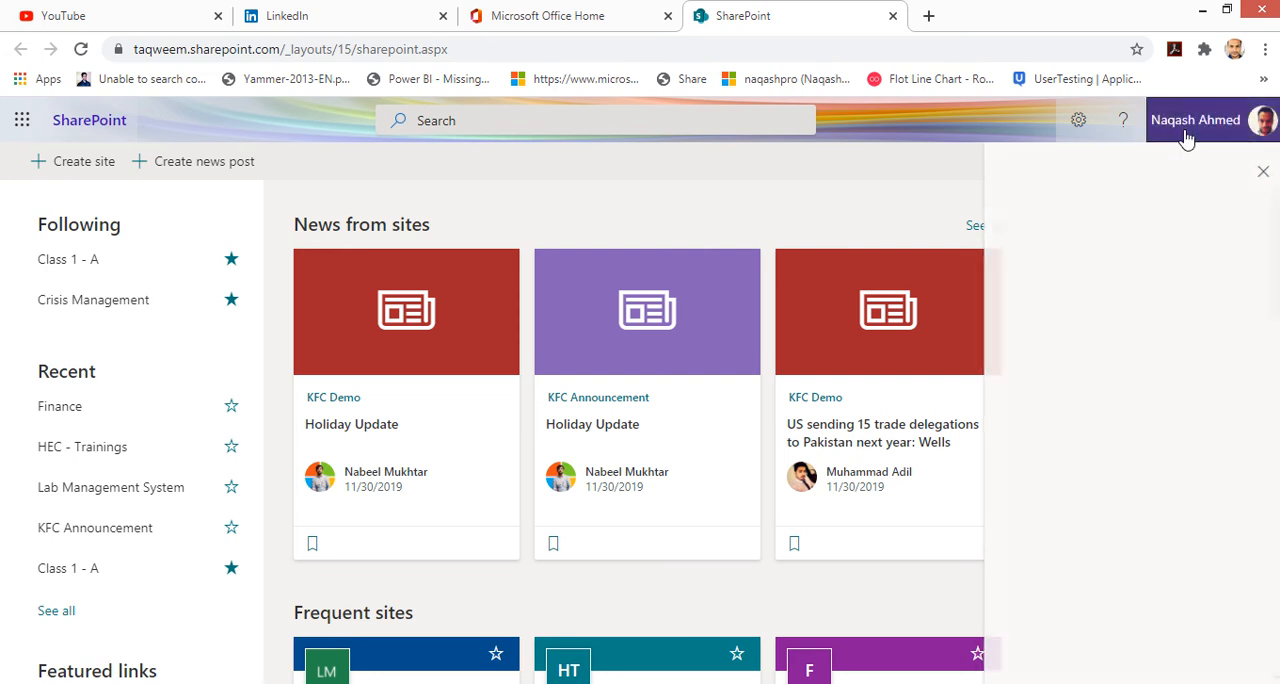
pyautogui.click(1080, 124)
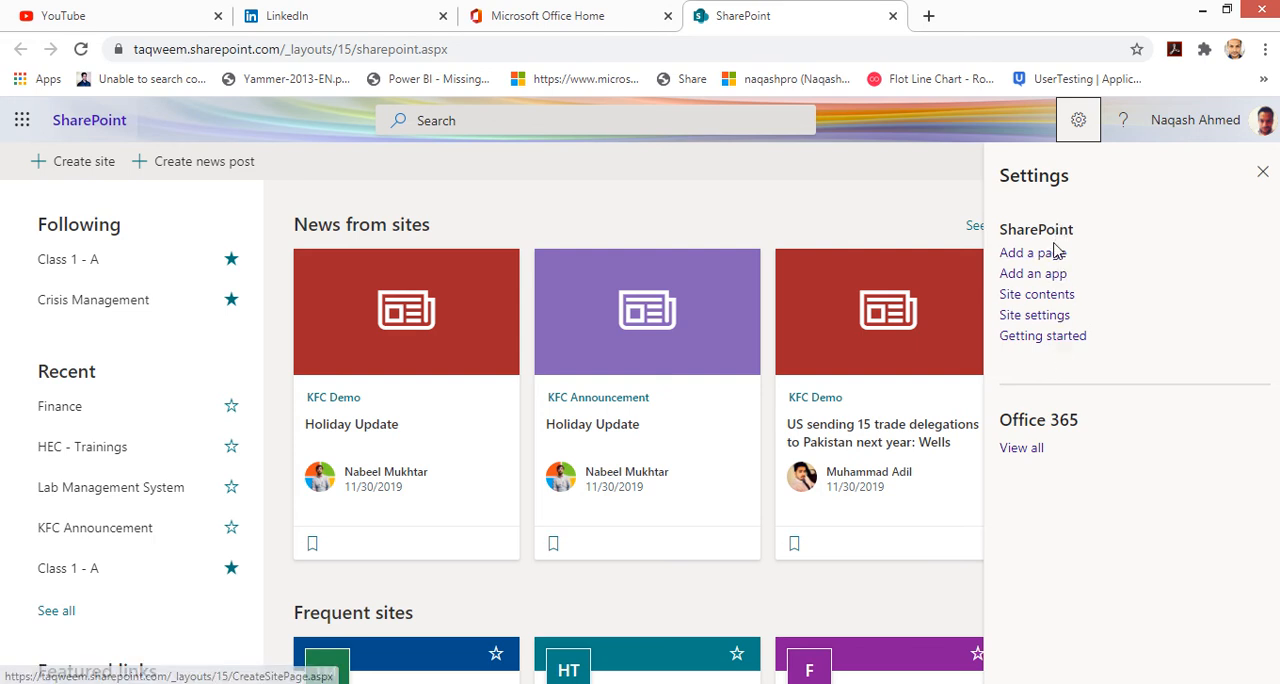
pyautogui.click(1077, 122)
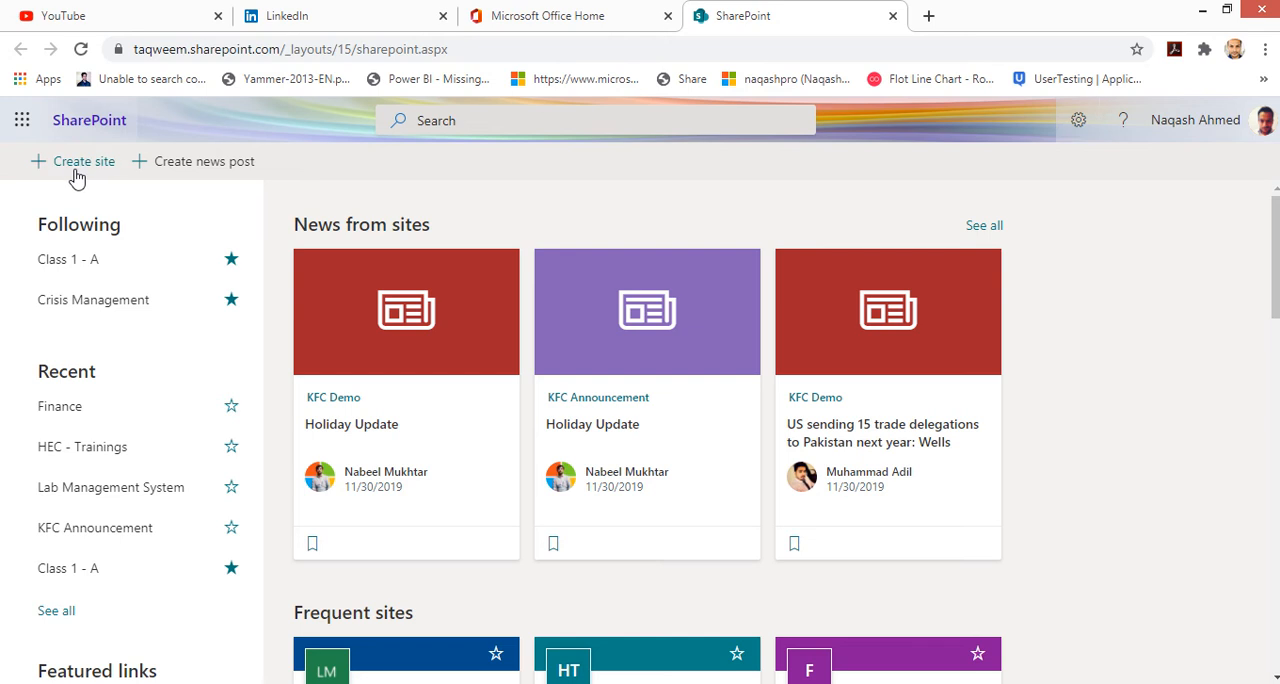
# Step: Start creating a new site of the Communication site type
pyautogui.click(77, 176)
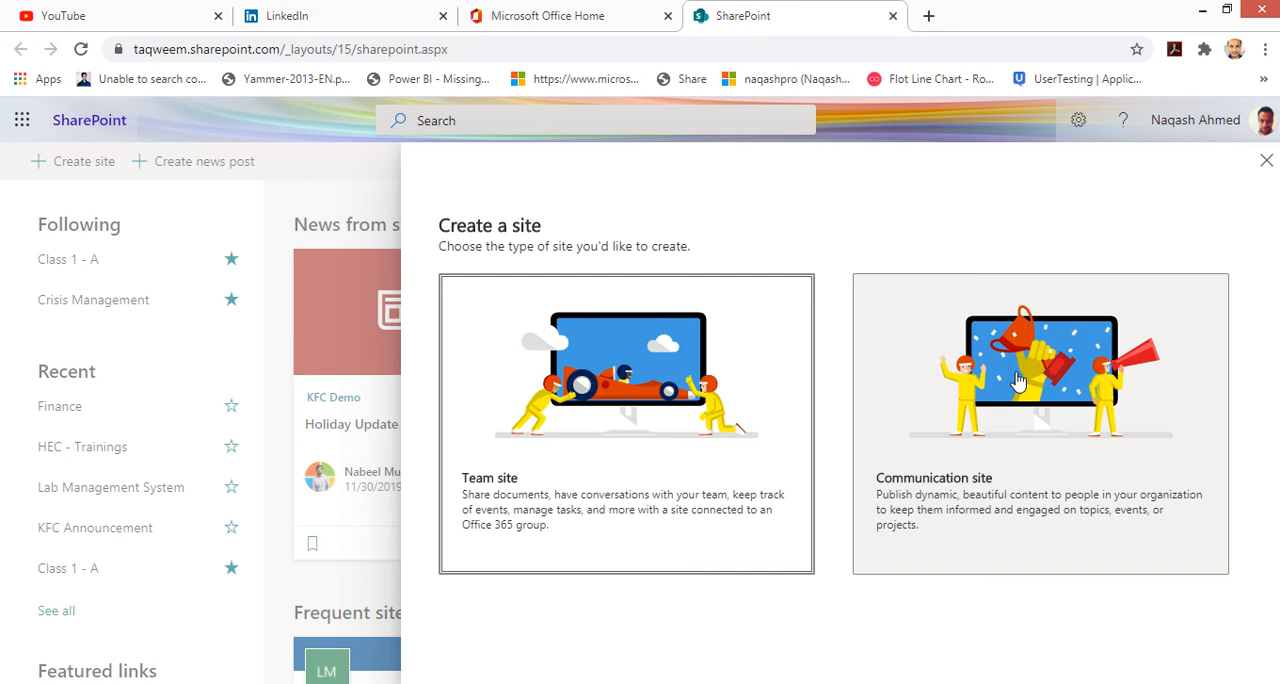
pyautogui.click(1017, 381)
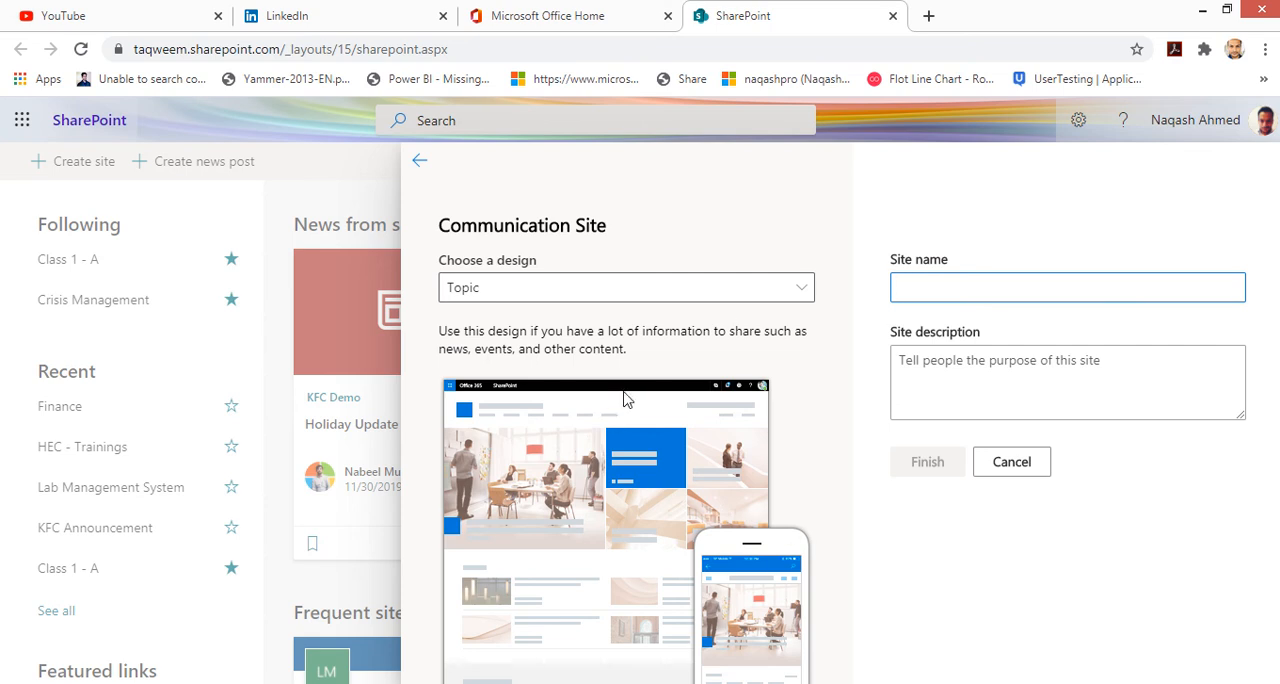
# Step: Choose the Showcase design for the communication site
pyautogui.click(634, 287)
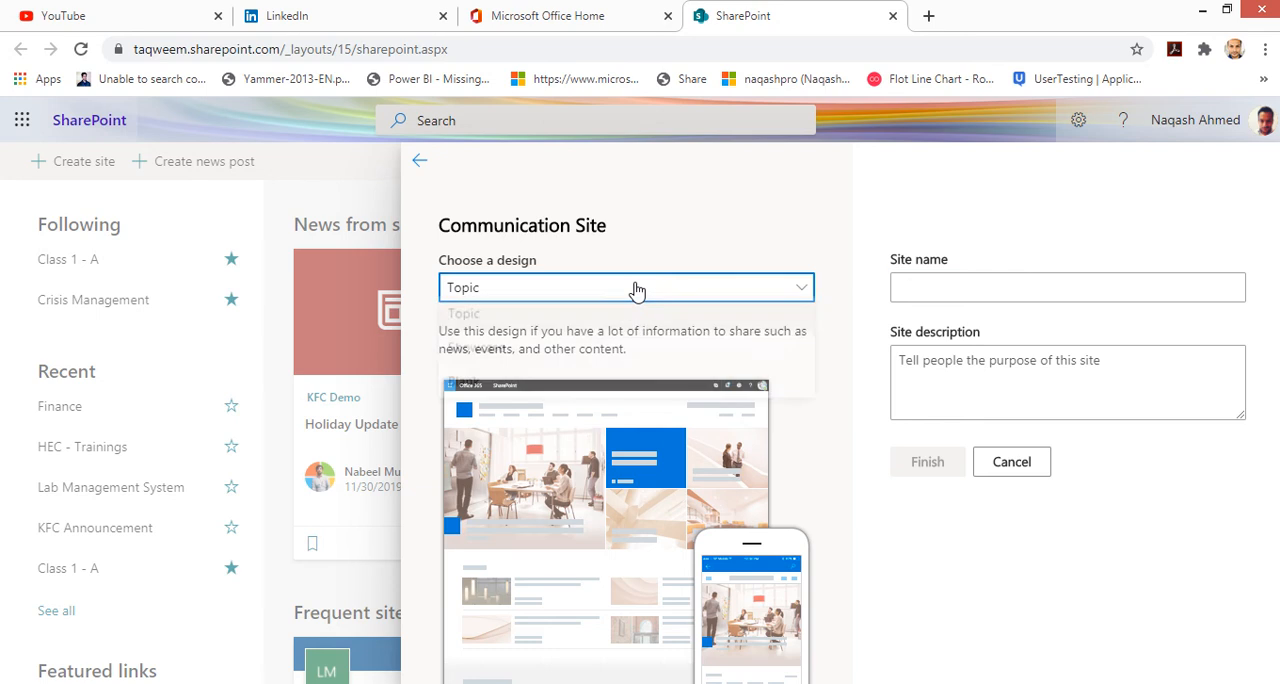
pyautogui.click(499, 332)
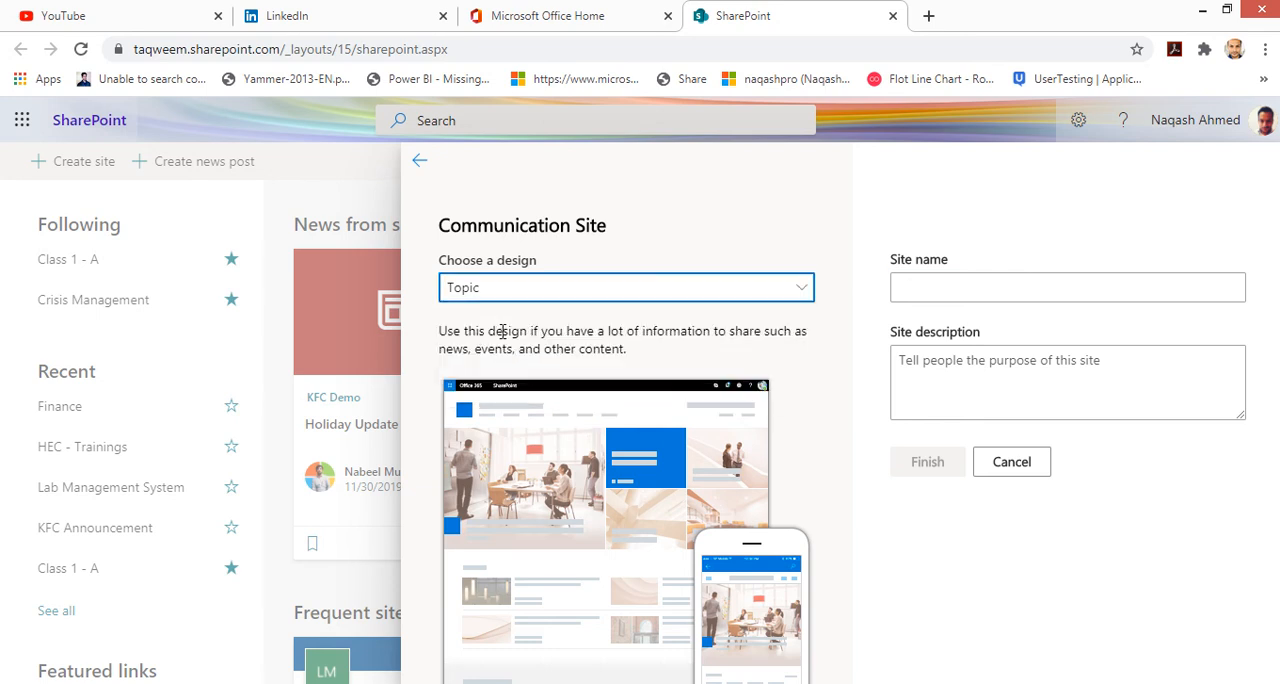
pyautogui.click(510, 294)
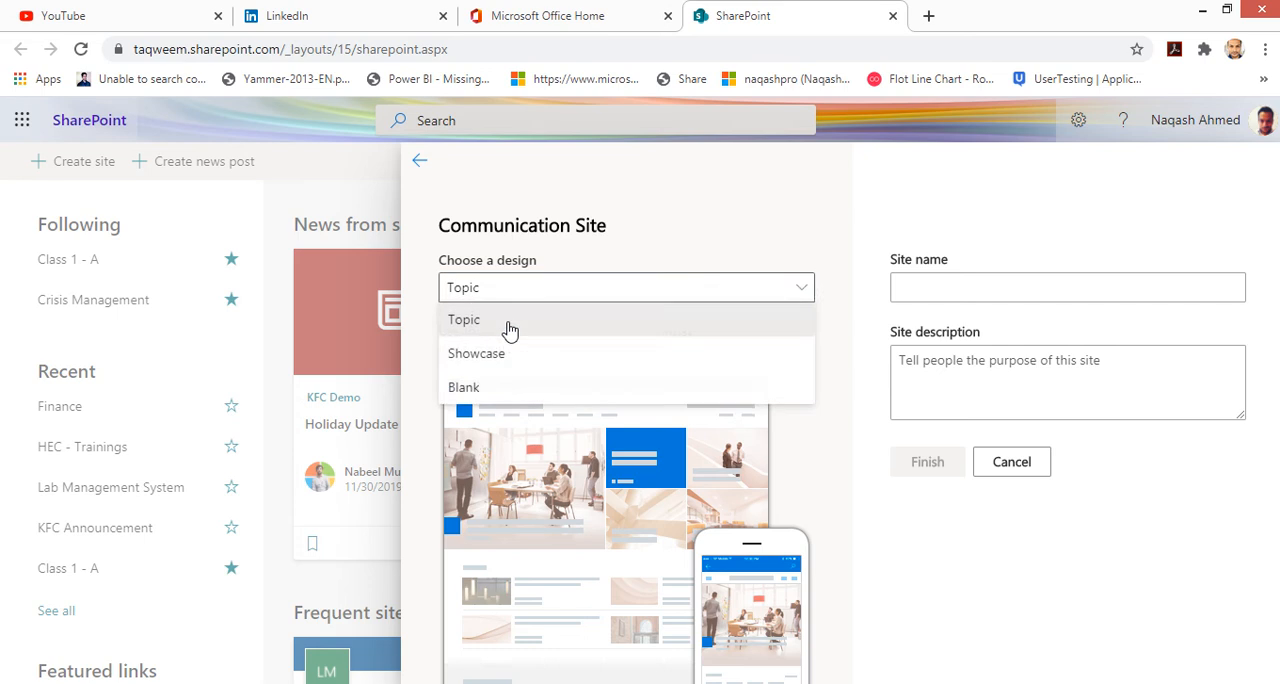
pyautogui.click(509, 360)
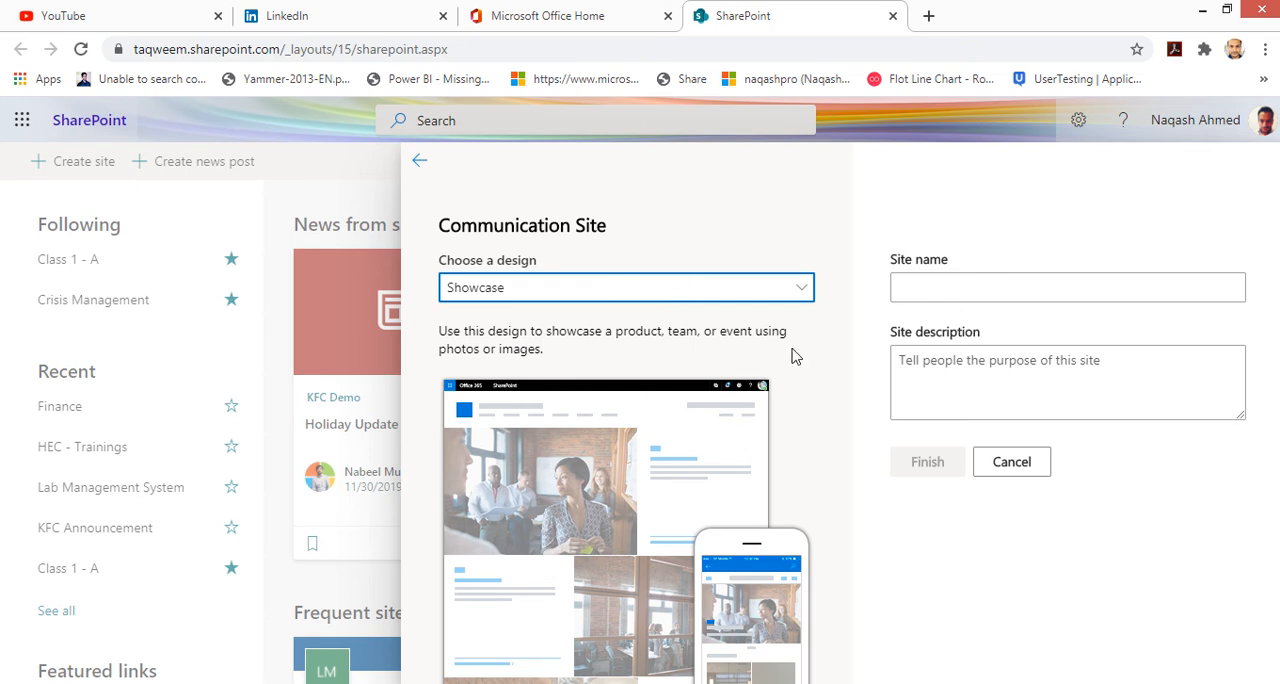
# Step: Enter eOffice as the site name and review the generated site address
pyautogui.click(908, 290)
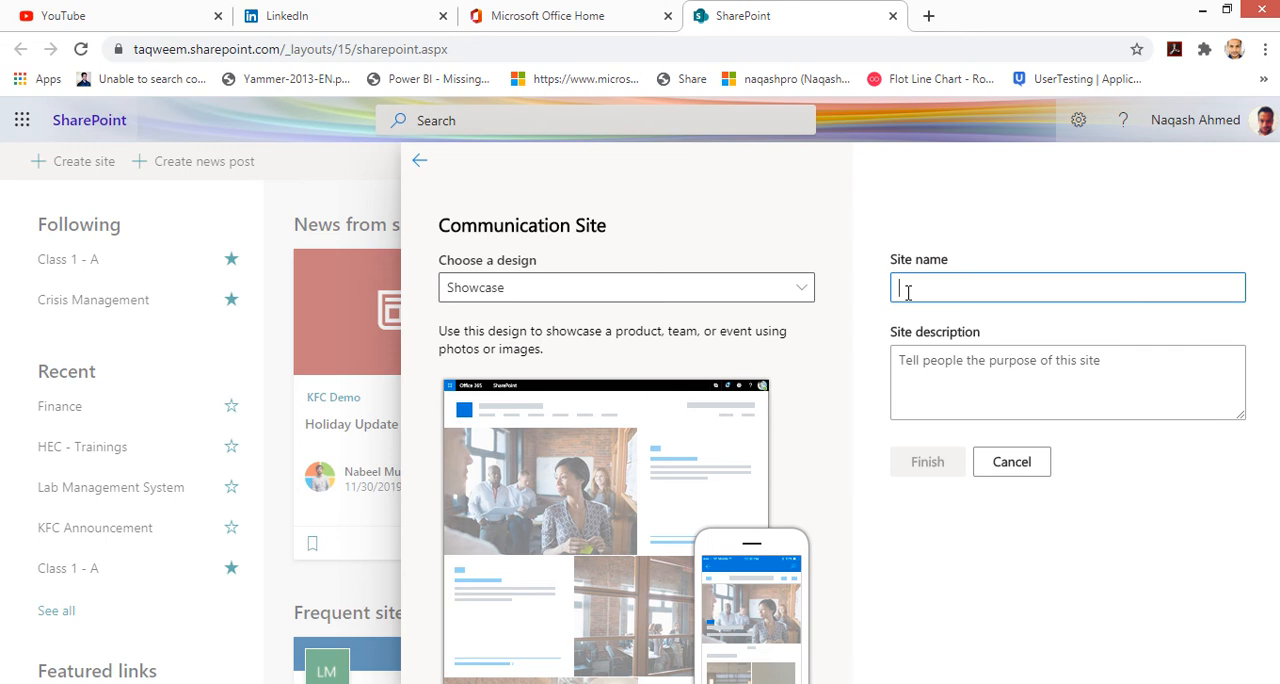
pyautogui.write('eOffice')
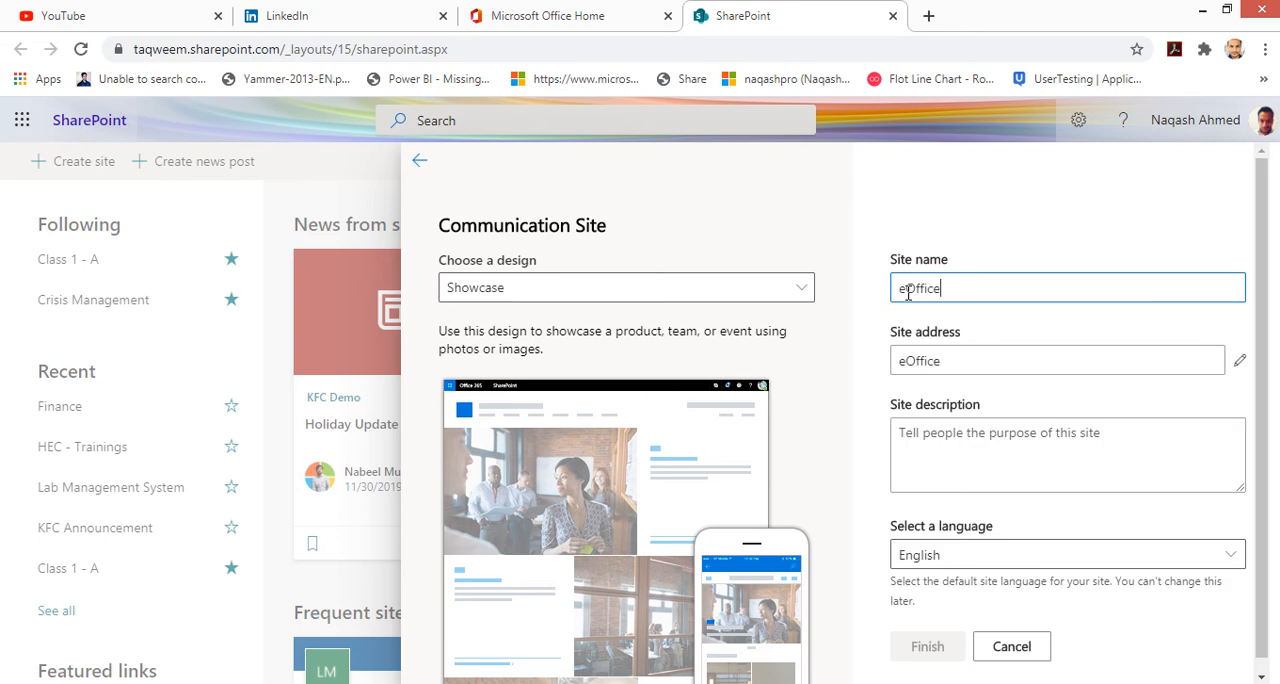
pyautogui.moveTo(977, 289); pyautogui.dragTo(914, 280)
pyautogui.moveTo(940, 367); pyautogui.dragTo(1073, 403)
pyautogui.click(1136, 400)
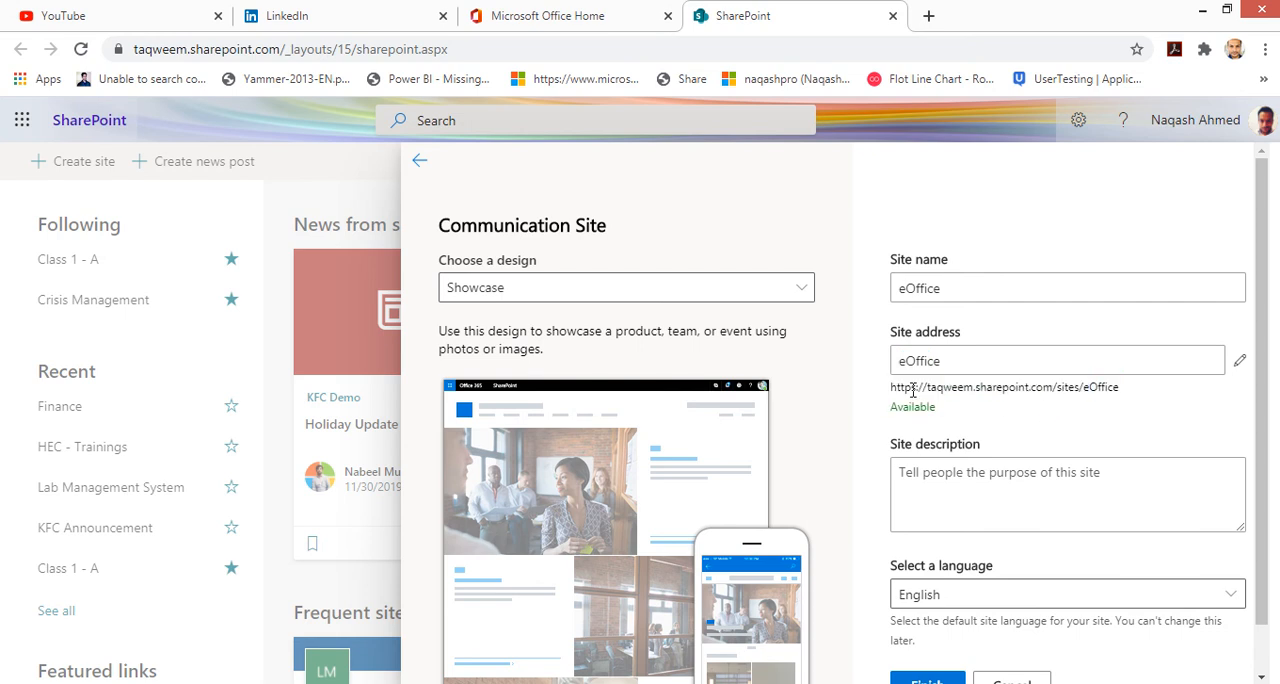
pyautogui.moveTo(892, 388); pyautogui.dragTo(1054, 384)
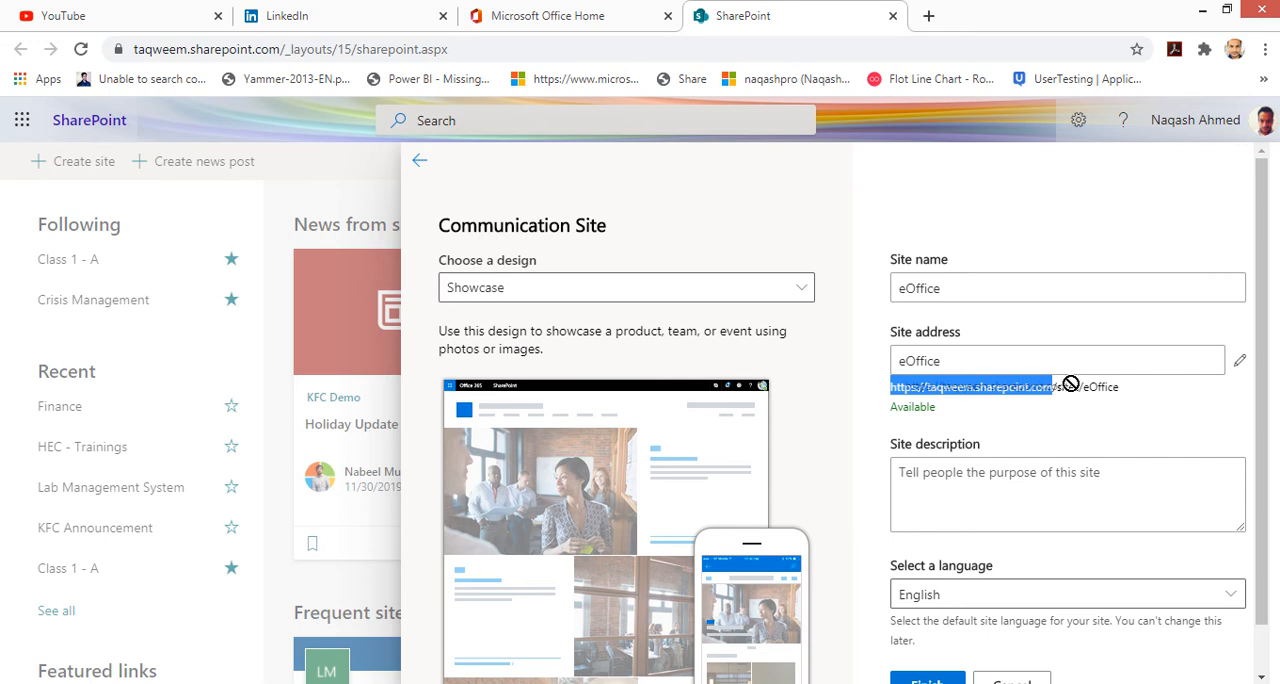
pyautogui.moveTo(1086, 386)
pyautogui.mouseDown()
pyautogui.moveTo(1052, 387)
pyautogui.moveTo(1123, 386)
pyautogui.moveTo(1086, 390)
pyautogui.mouseUp()
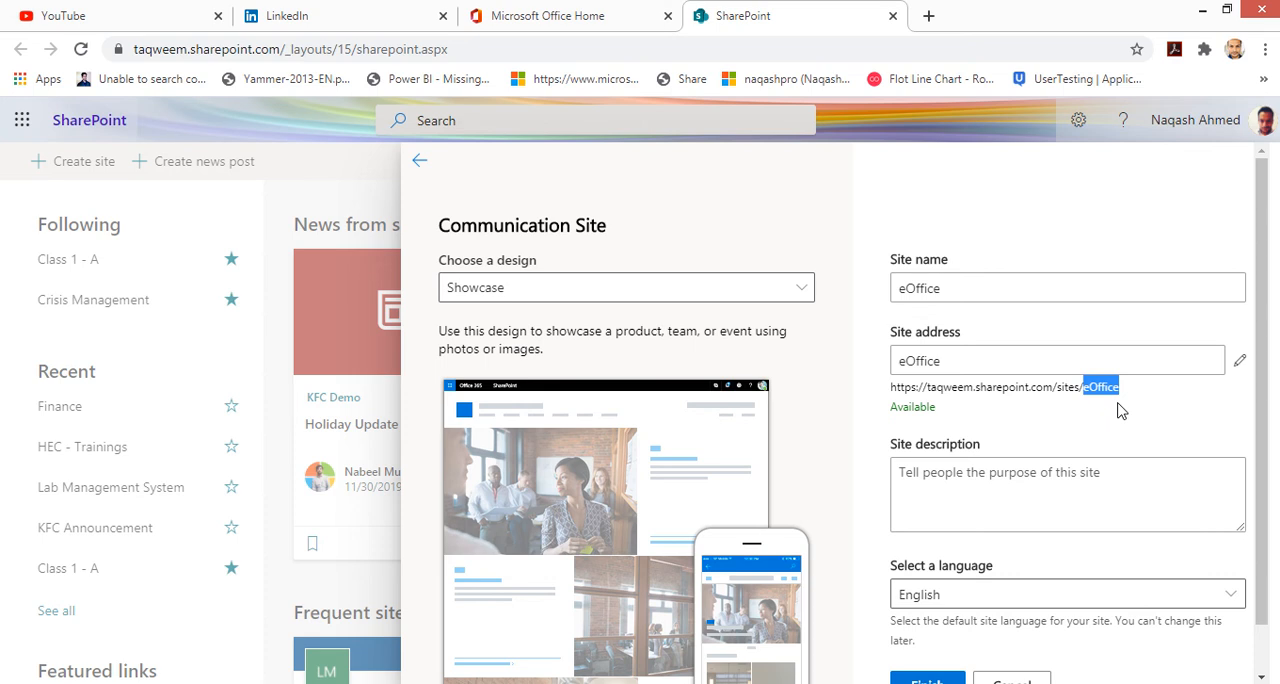
# Step: Describe the site as 'This site shall be used for eOffice which is a complete office management application' and check the language
pyautogui.click(1086, 484)
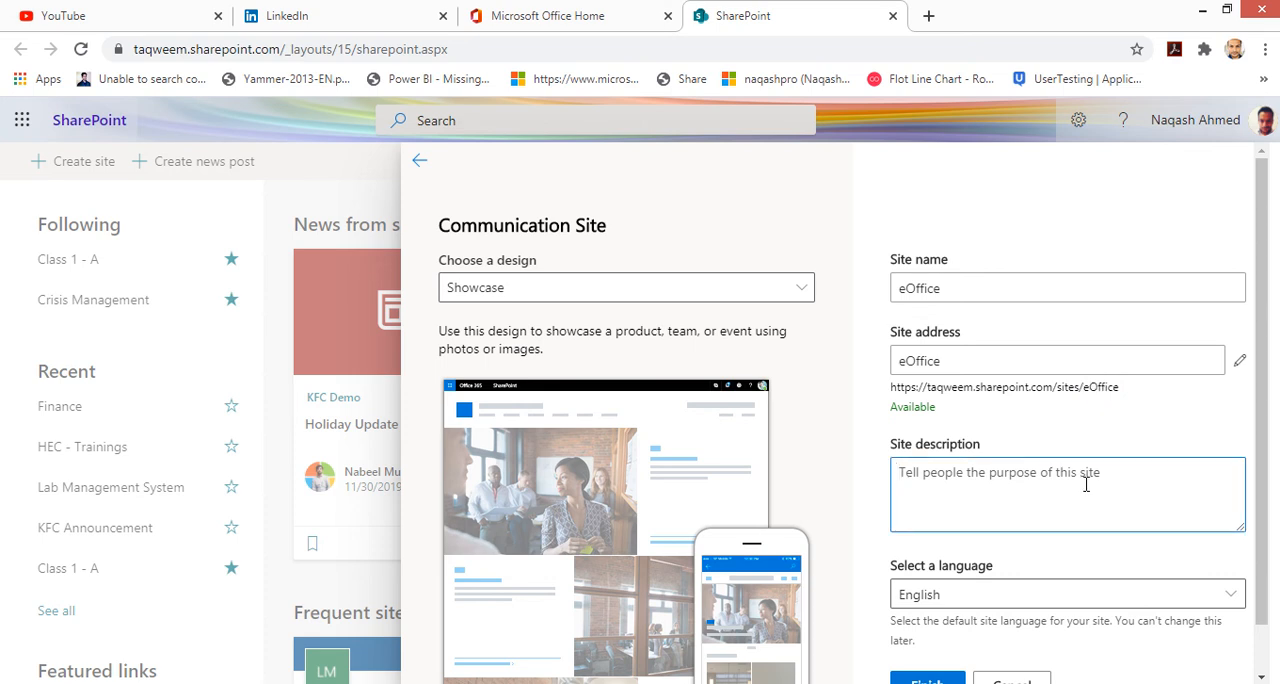
pyautogui.write('This')
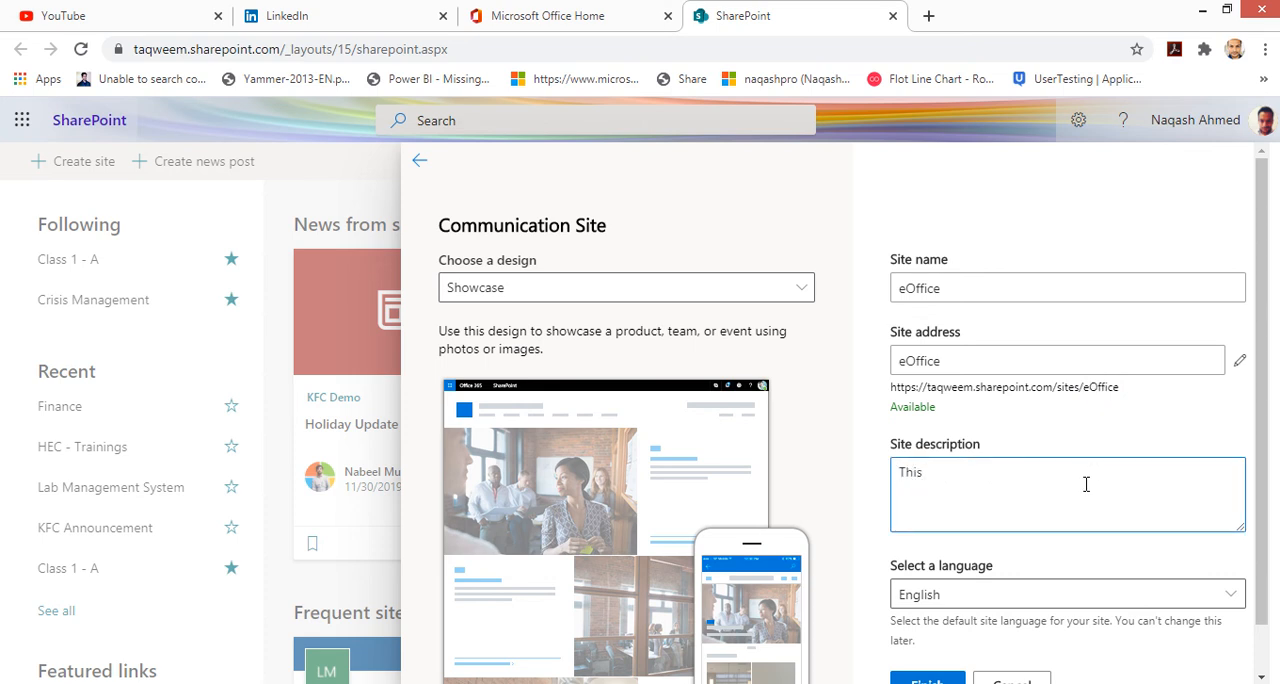
pyautogui.write(' site shall be used for')
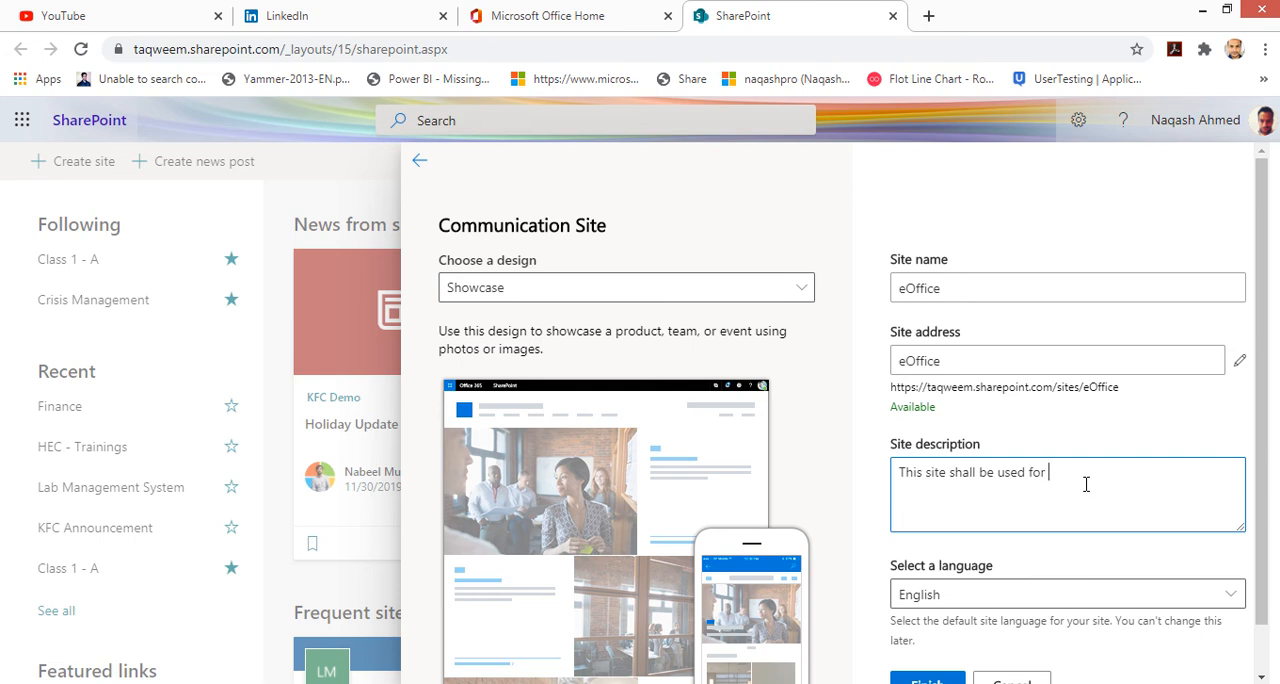
pyautogui.write(' eOffice which is a complete office management')
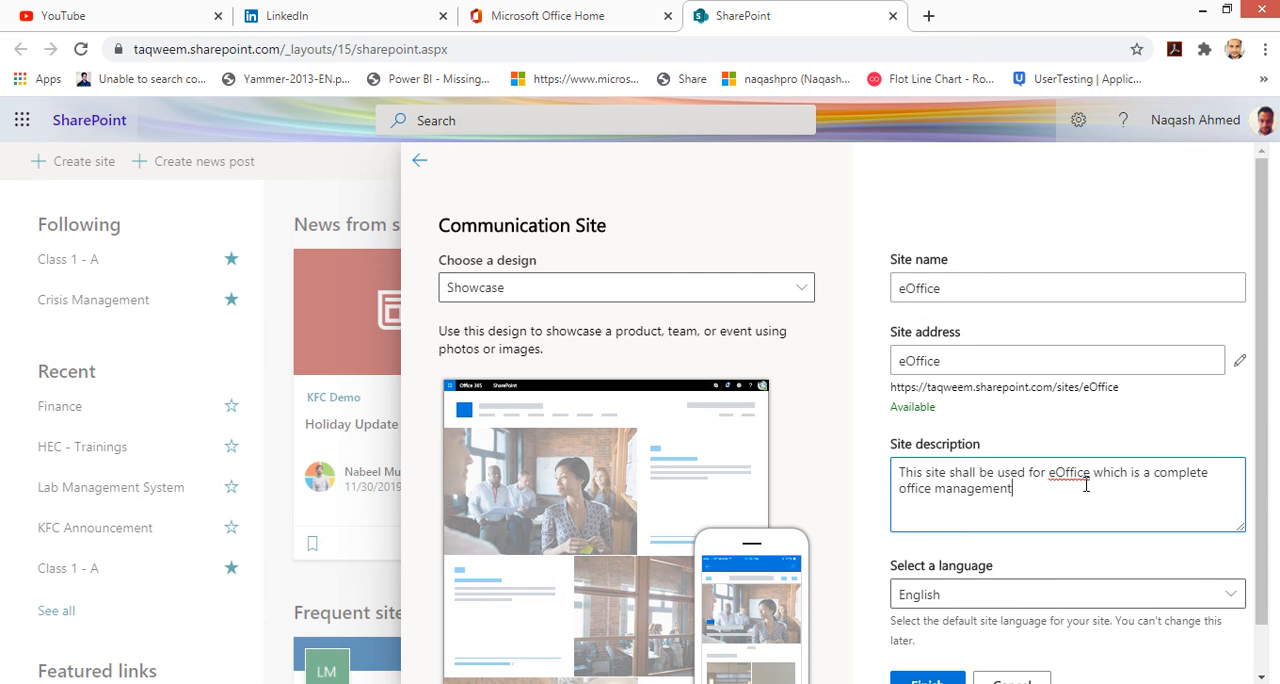
pyautogui.write(' application')
pyautogui.scroll(-1, 1086, 484)
pyautogui.click(1090, 545)
pyautogui.click(1090, 550)
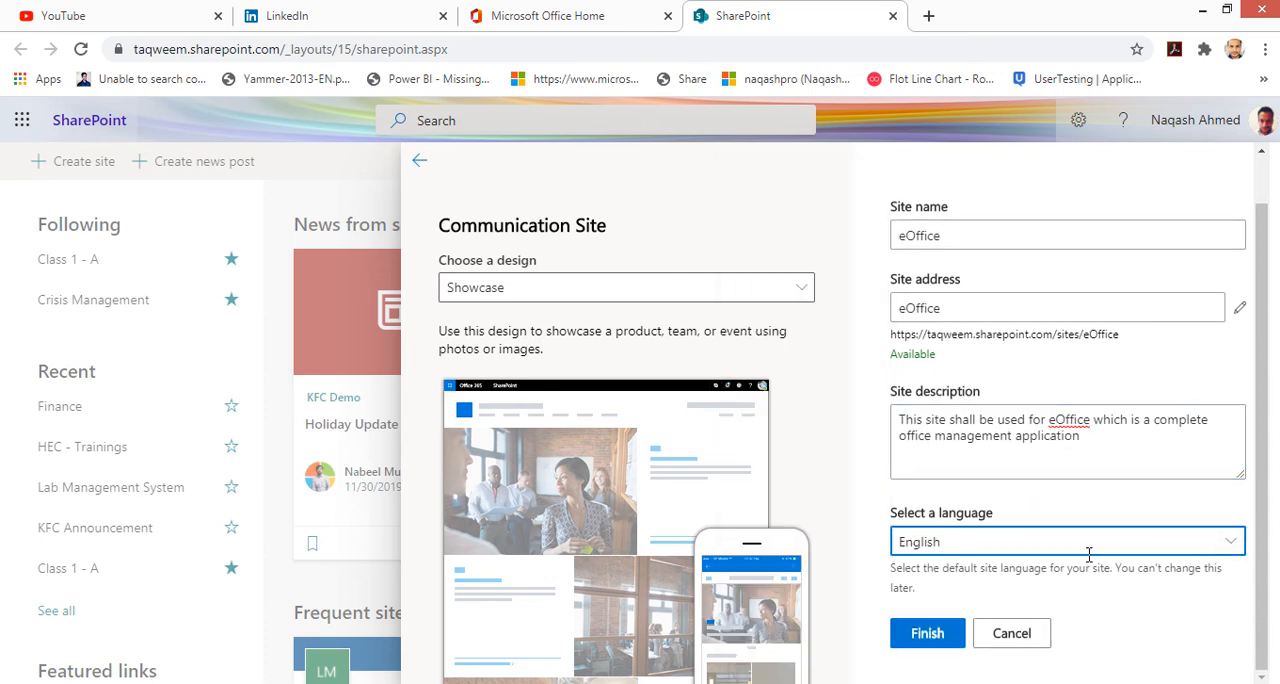
# Step: Finish creating the communication site and scroll through its new home page
pyautogui.click(928, 635)
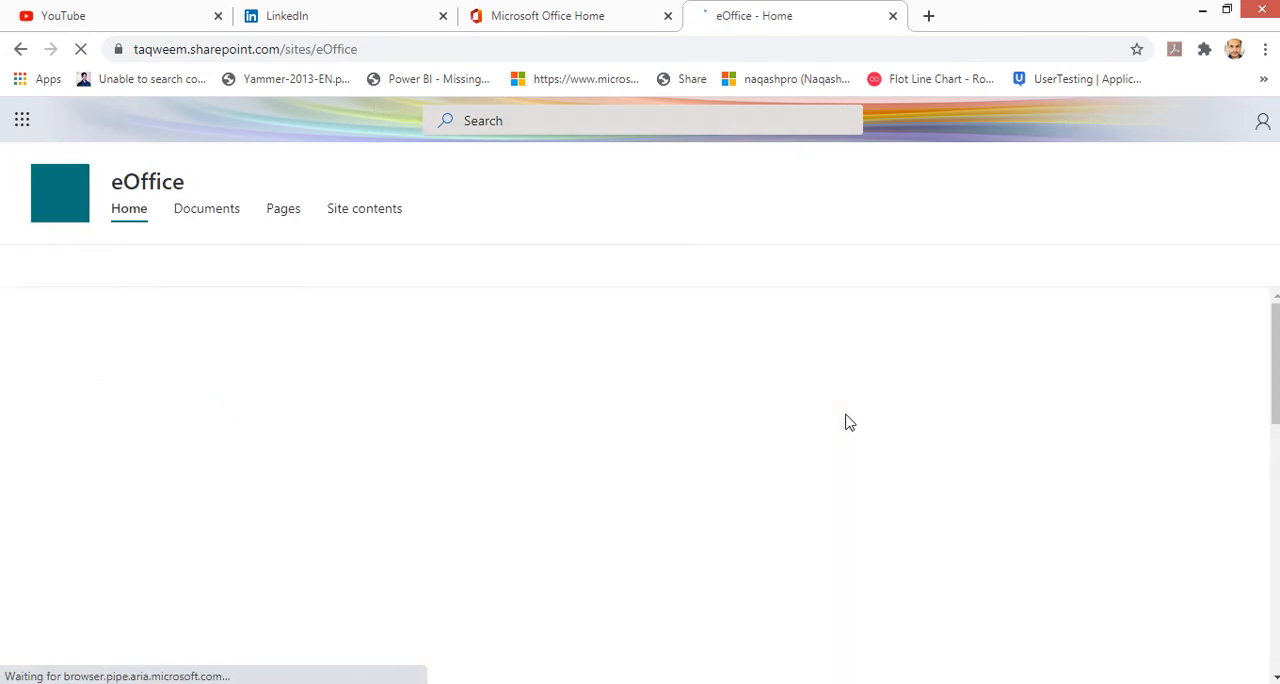
pyautogui.scroll(-15, 808, 470)
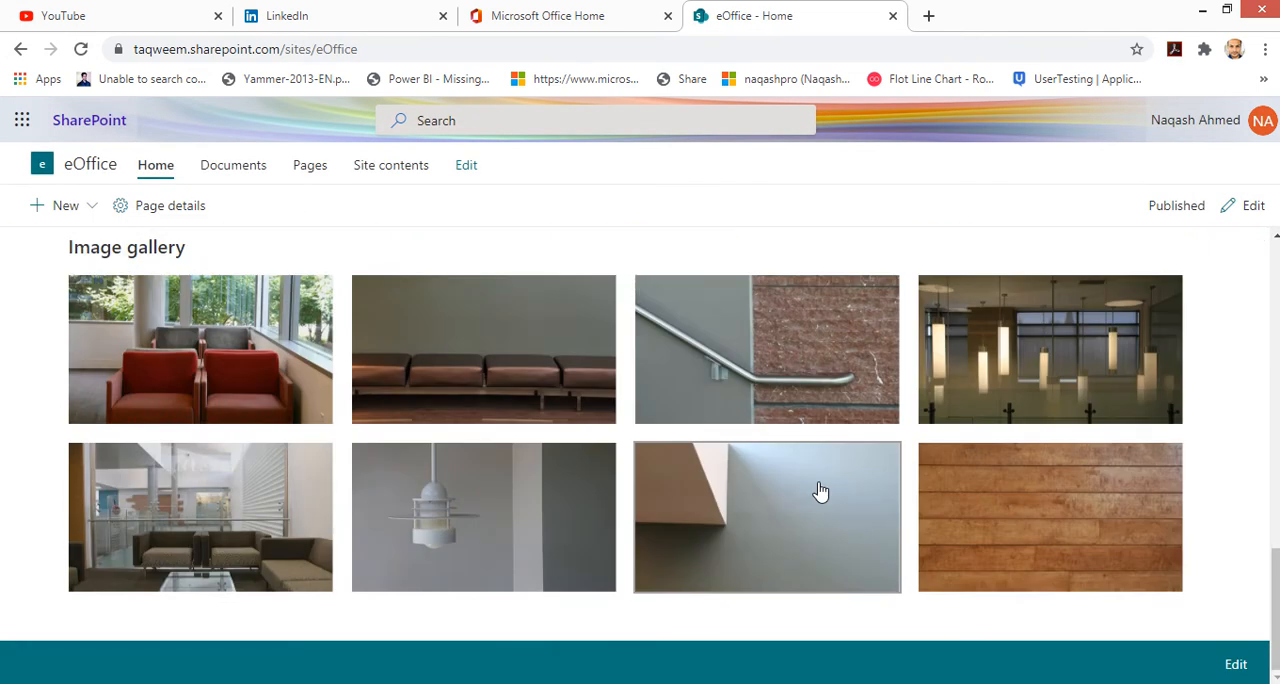
pyautogui.scroll(15, 817, 491)
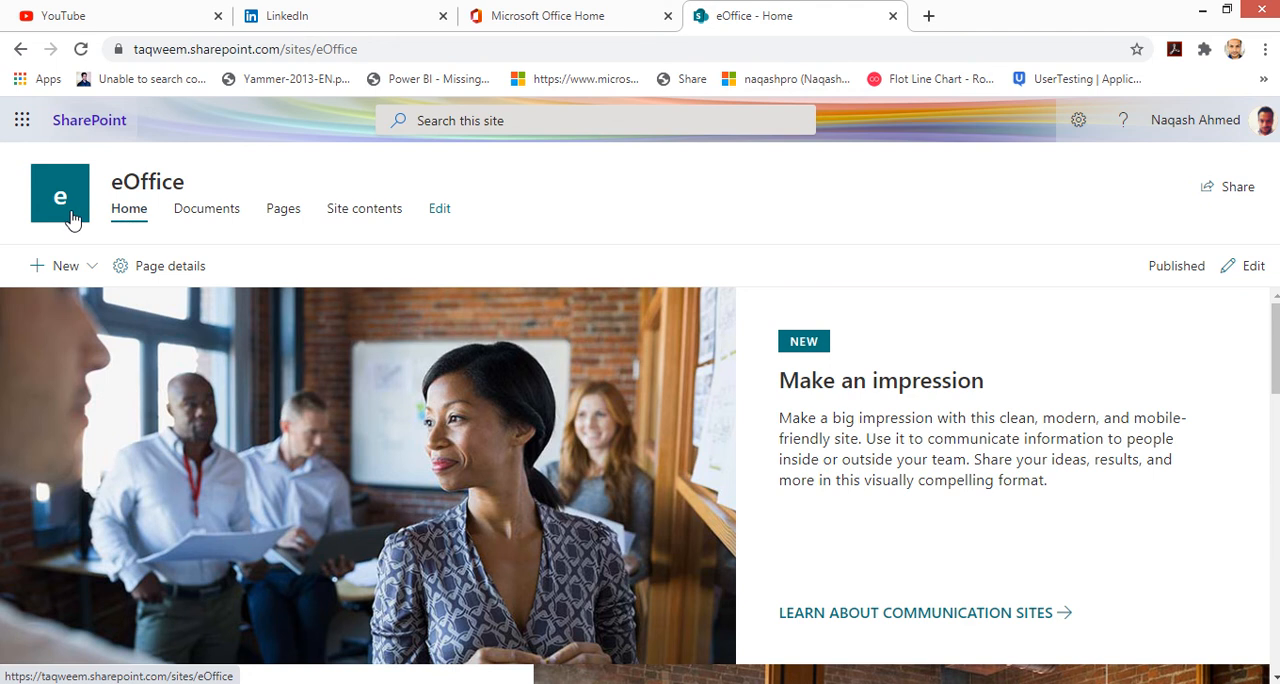
# Step: Visit the site's Documents, Pages and Site contents sections, then return to Home
pyautogui.click(233, 222)
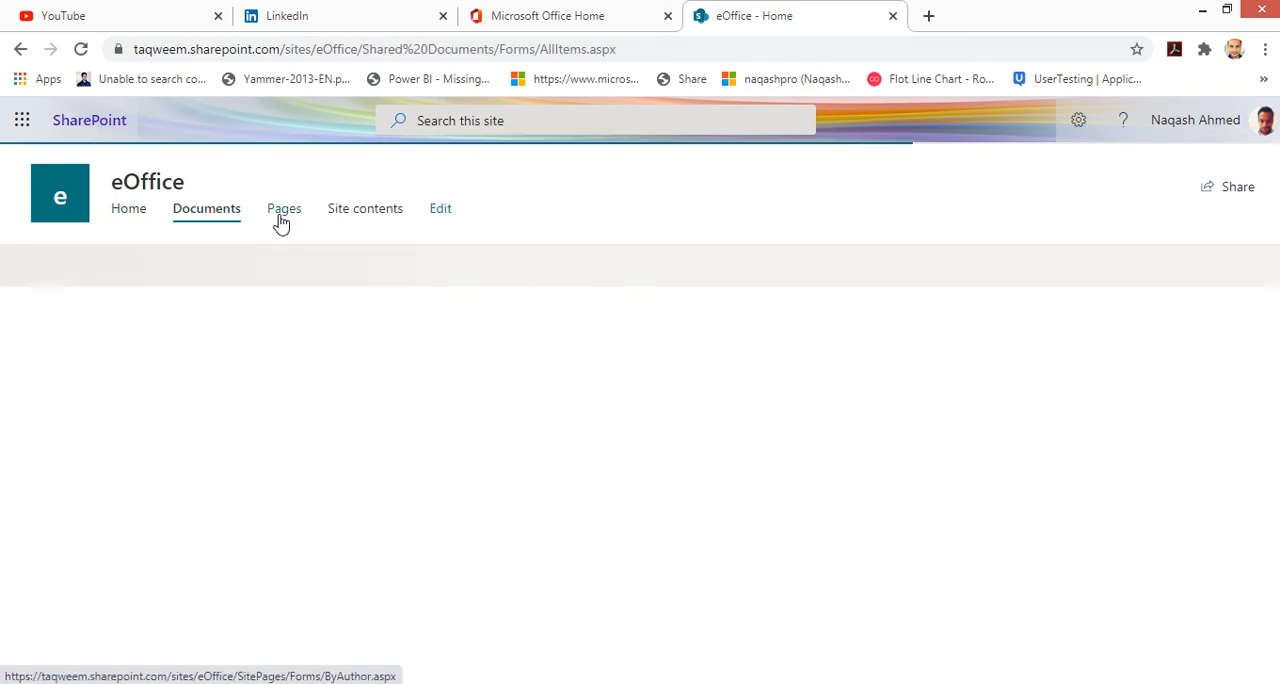
pyautogui.click(281, 222)
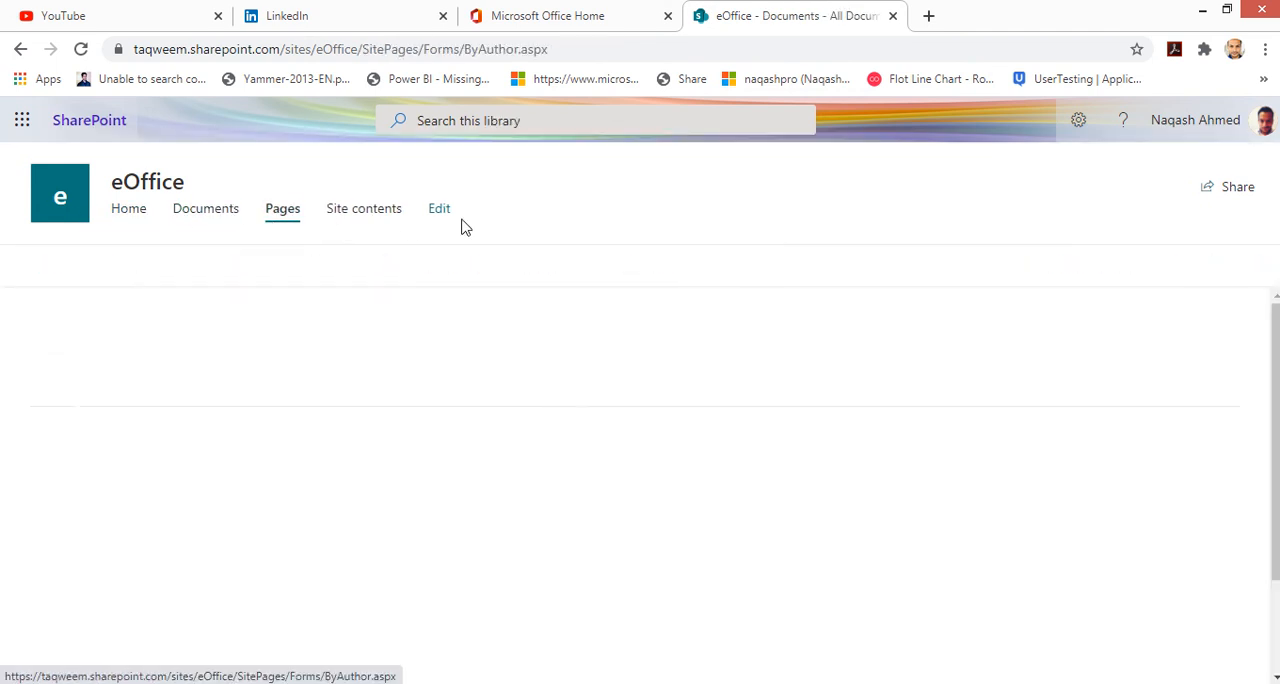
pyautogui.click(380, 224)
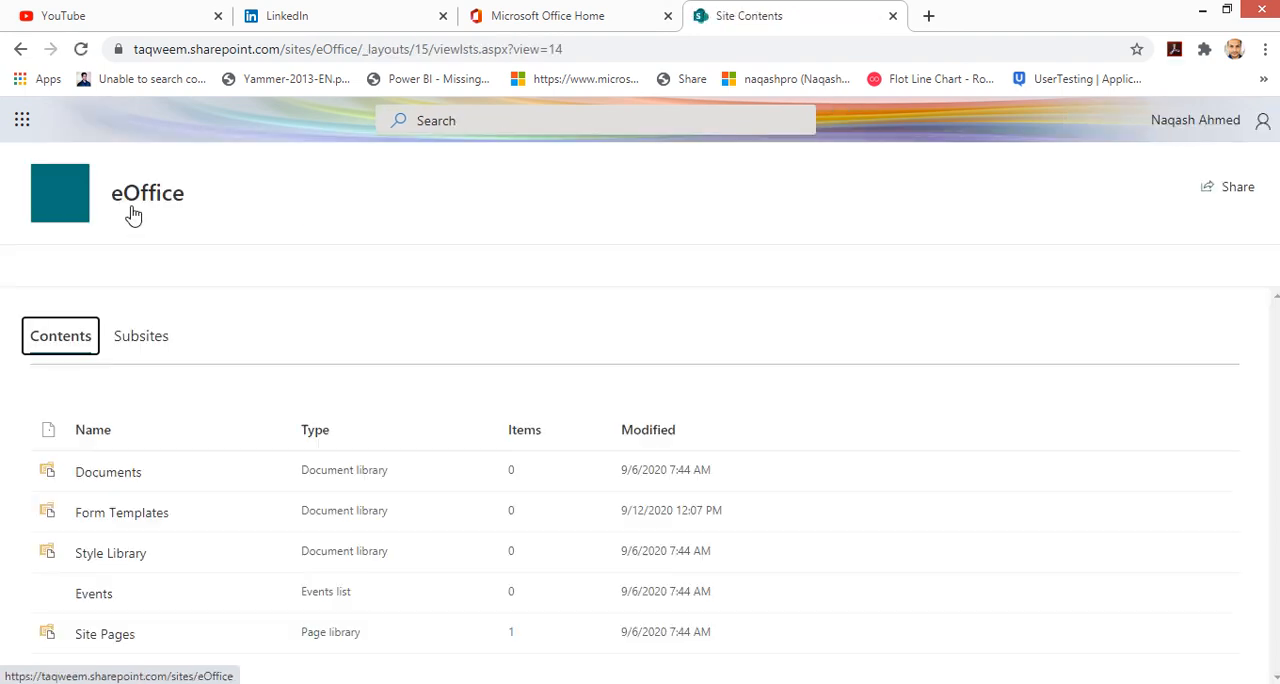
pyautogui.click(134, 214)
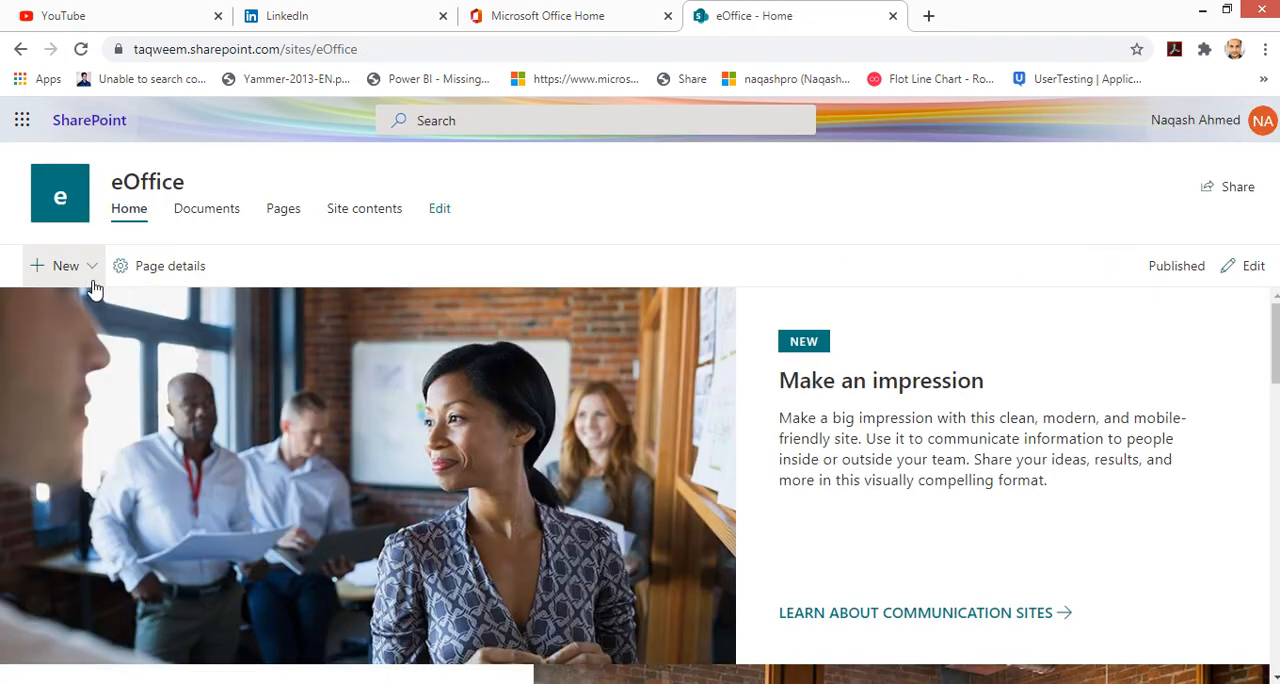
# Step: Scroll through the home page sections and image gallery of the new site
pyautogui.scroll(-1, 1223, 391)
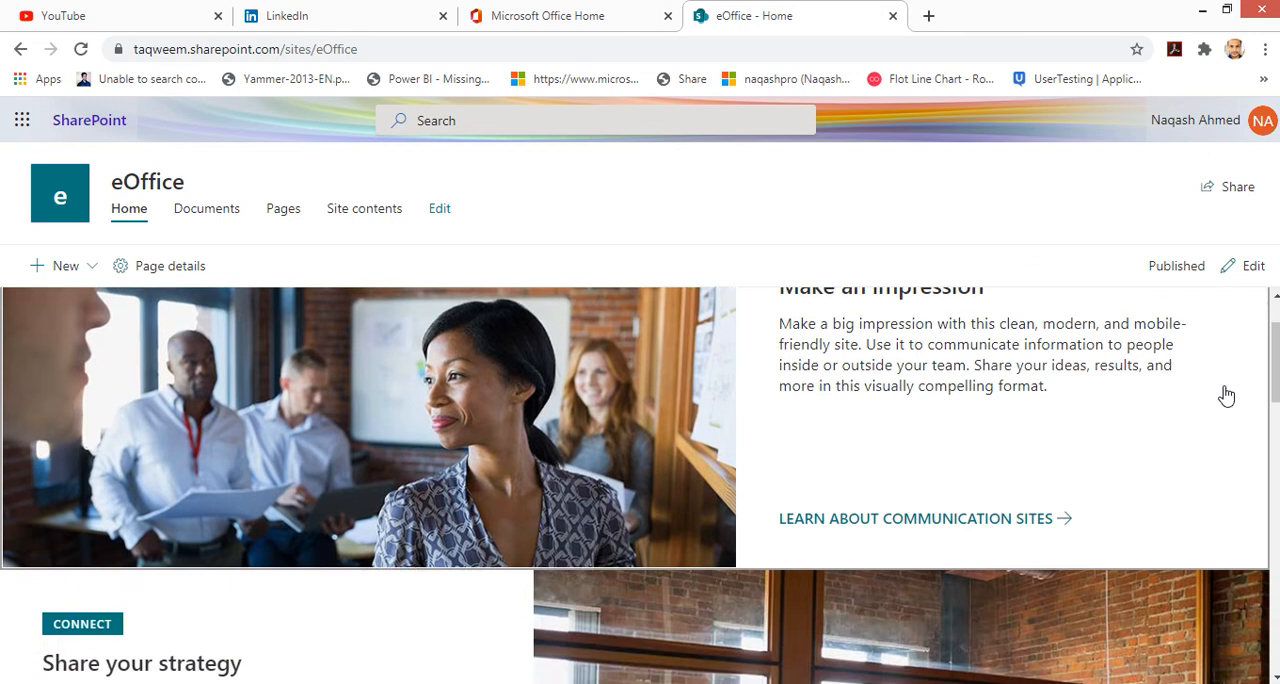
pyautogui.scroll(1, 1014, 397)
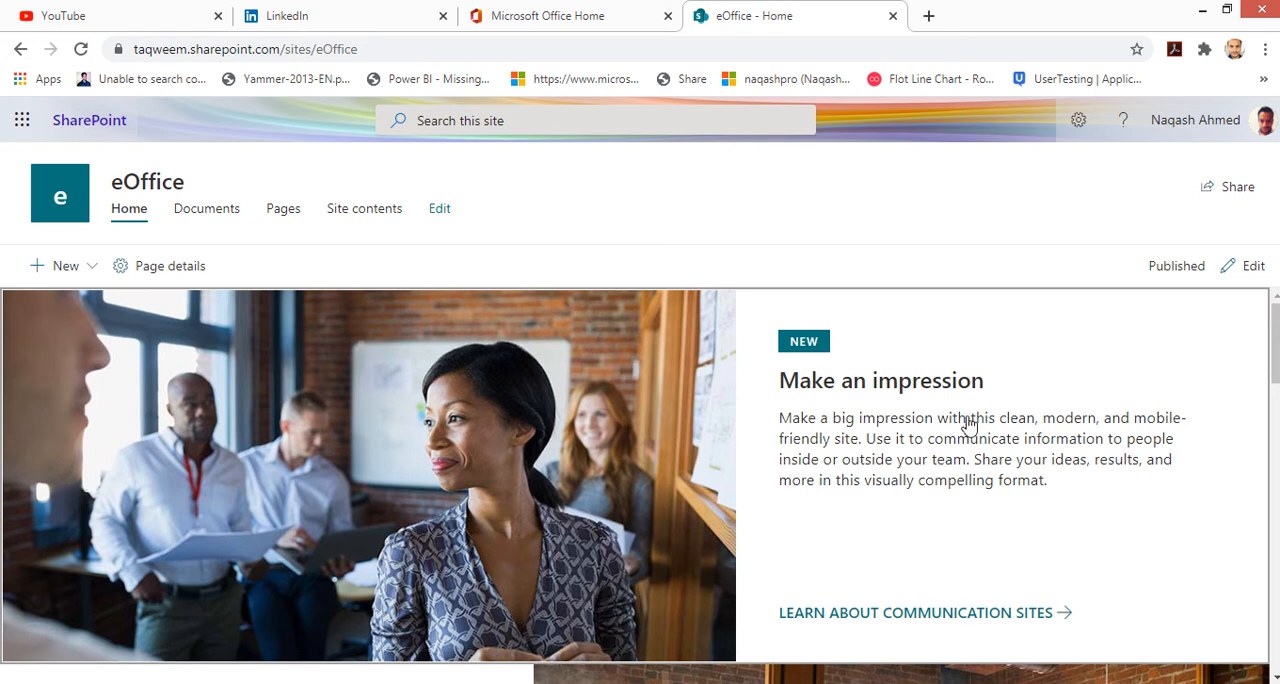
pyautogui.scroll(-3, 812, 470)
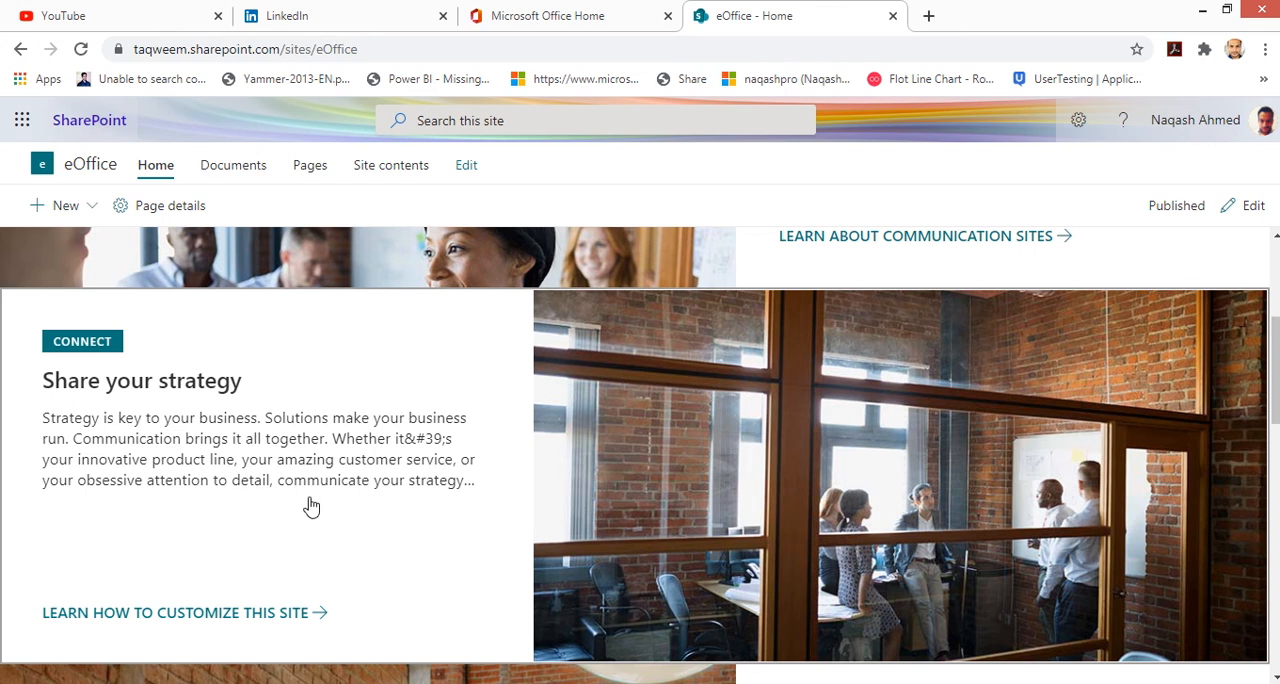
pyautogui.scroll(-4, 708, 538)
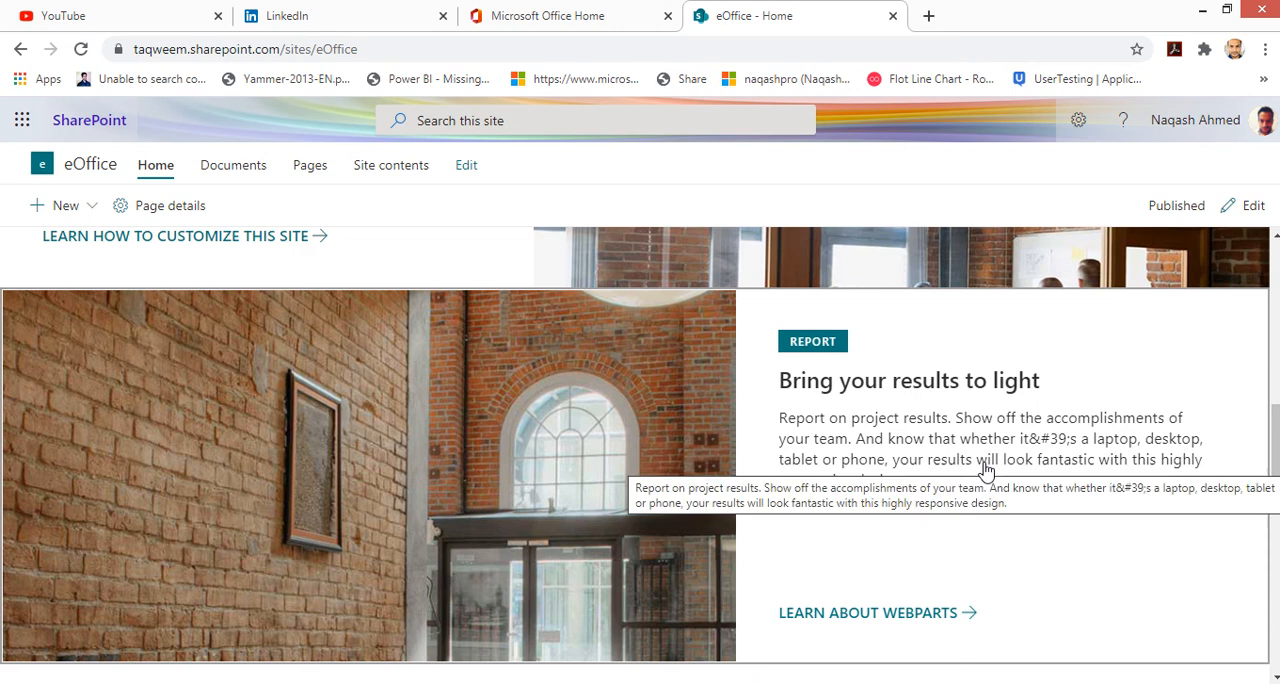
pyautogui.scroll(-5, 985, 460)
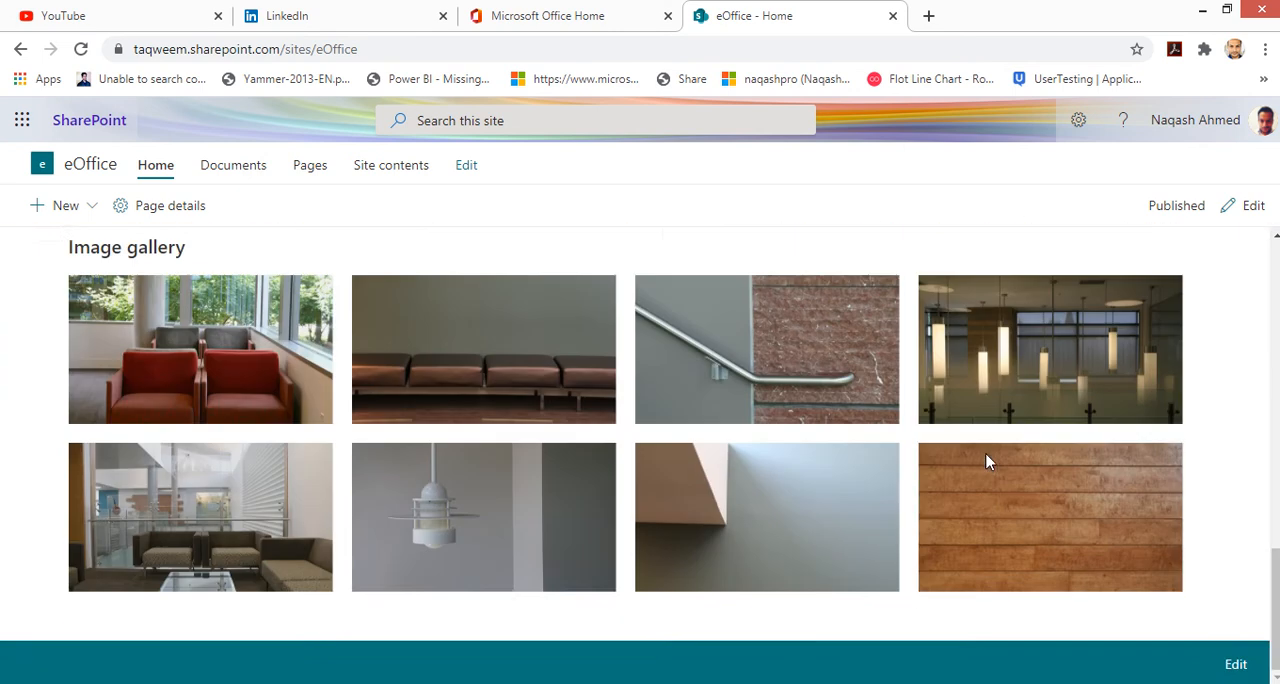
pyautogui.scroll(1, 500, 458)
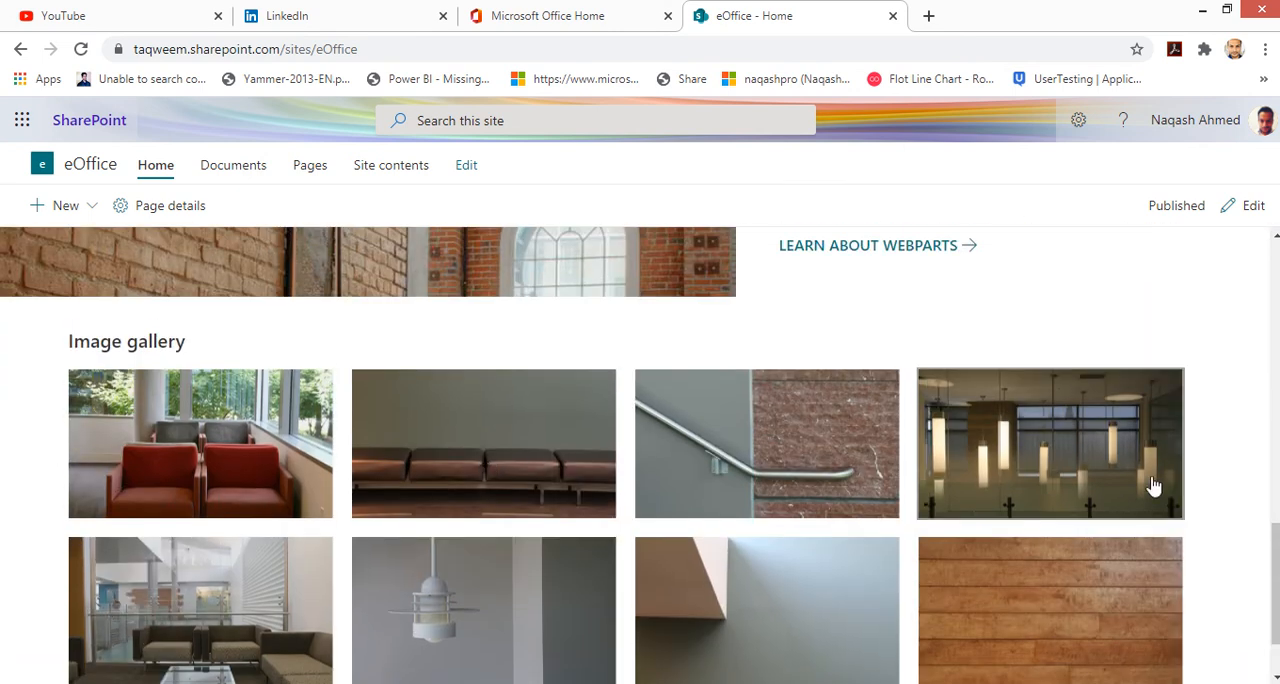
pyautogui.scroll(-1, 960, 489)
pyautogui.scroll(1, 400, 460)
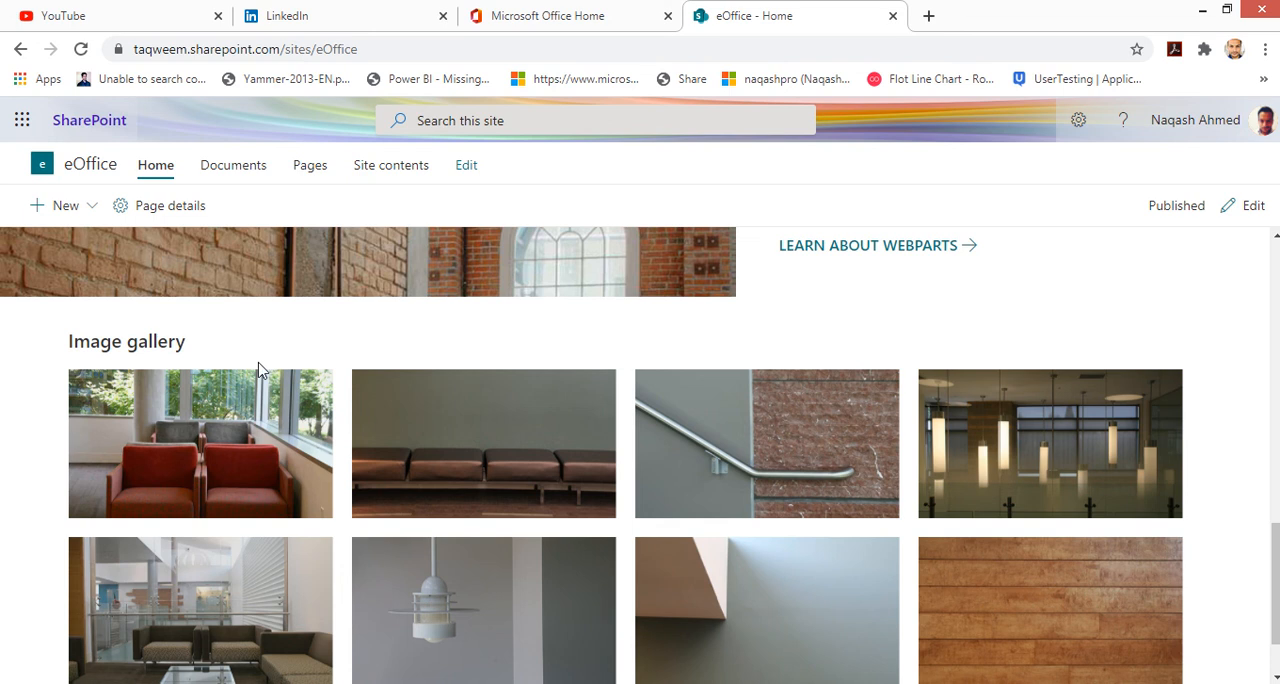
pyautogui.scroll(-1, 641, 474)
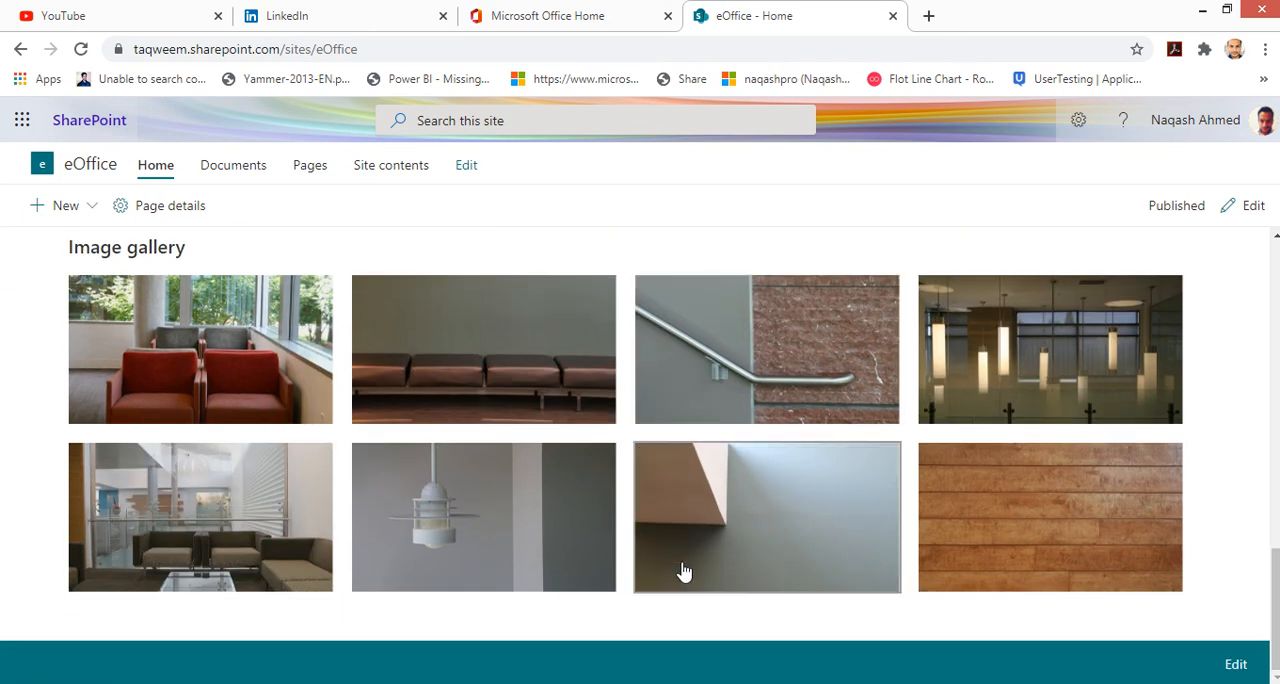
pyautogui.scroll(15, 683, 571)
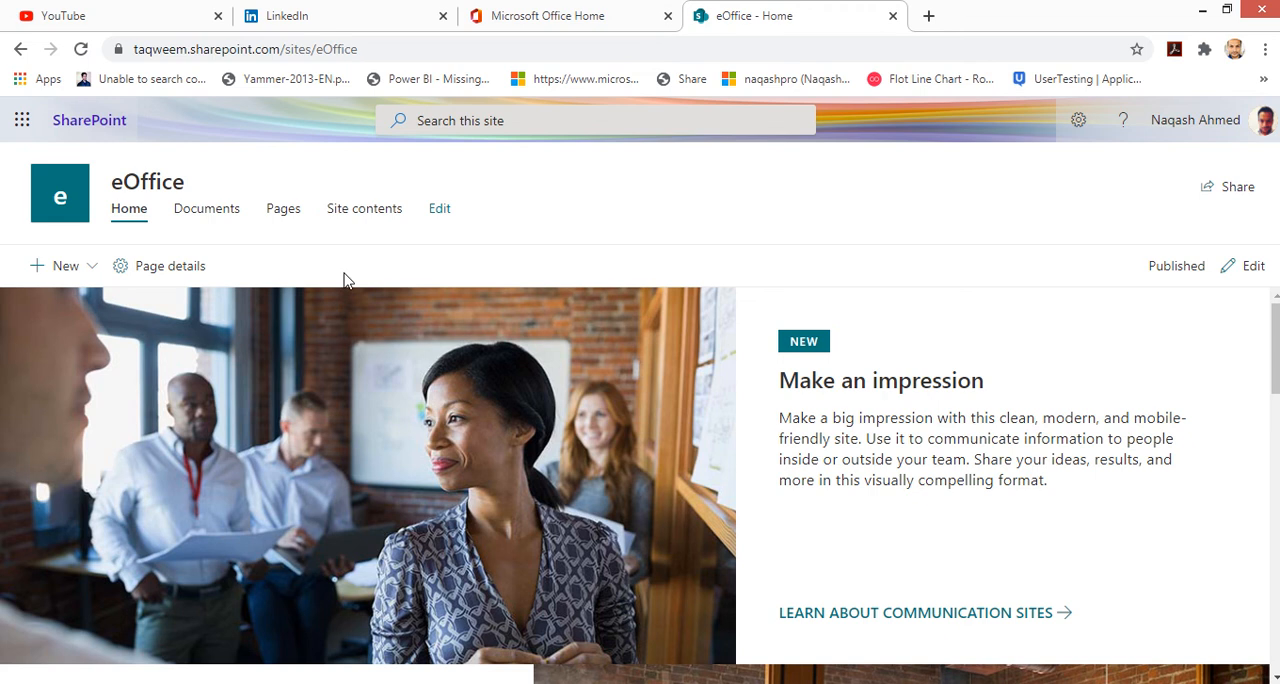
pyautogui.scroll(-3, 757, 425)
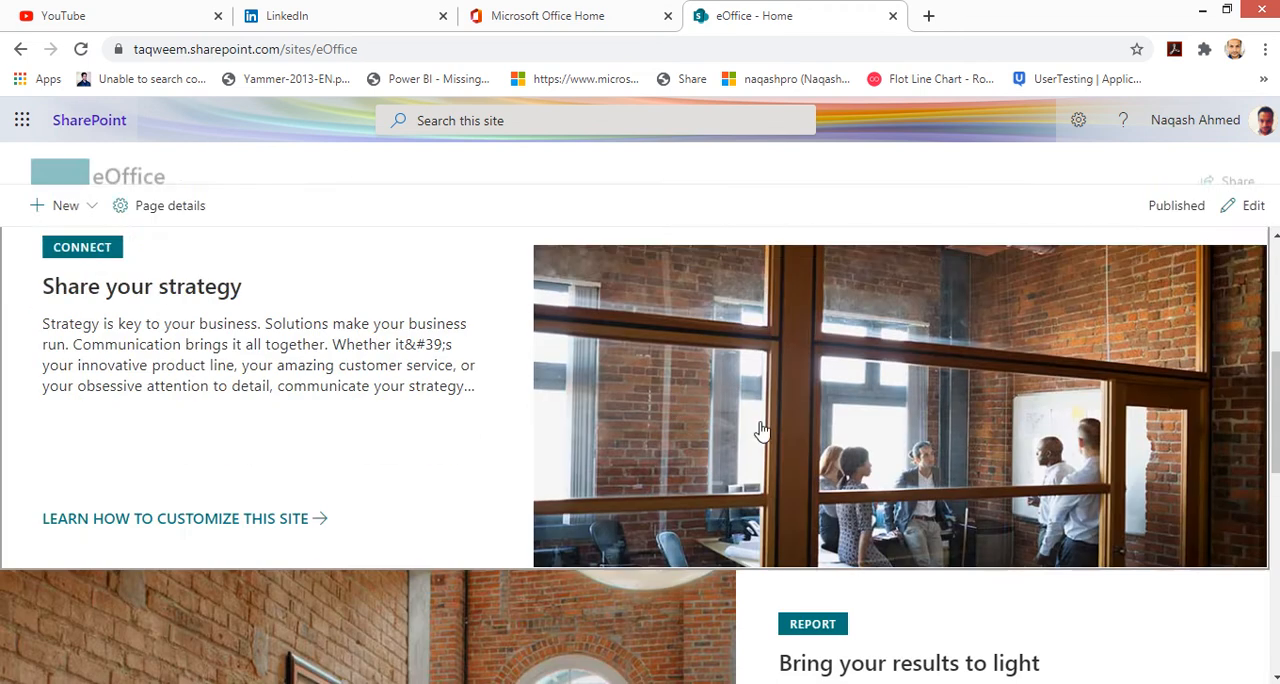
pyautogui.scroll(3, 810, 527)
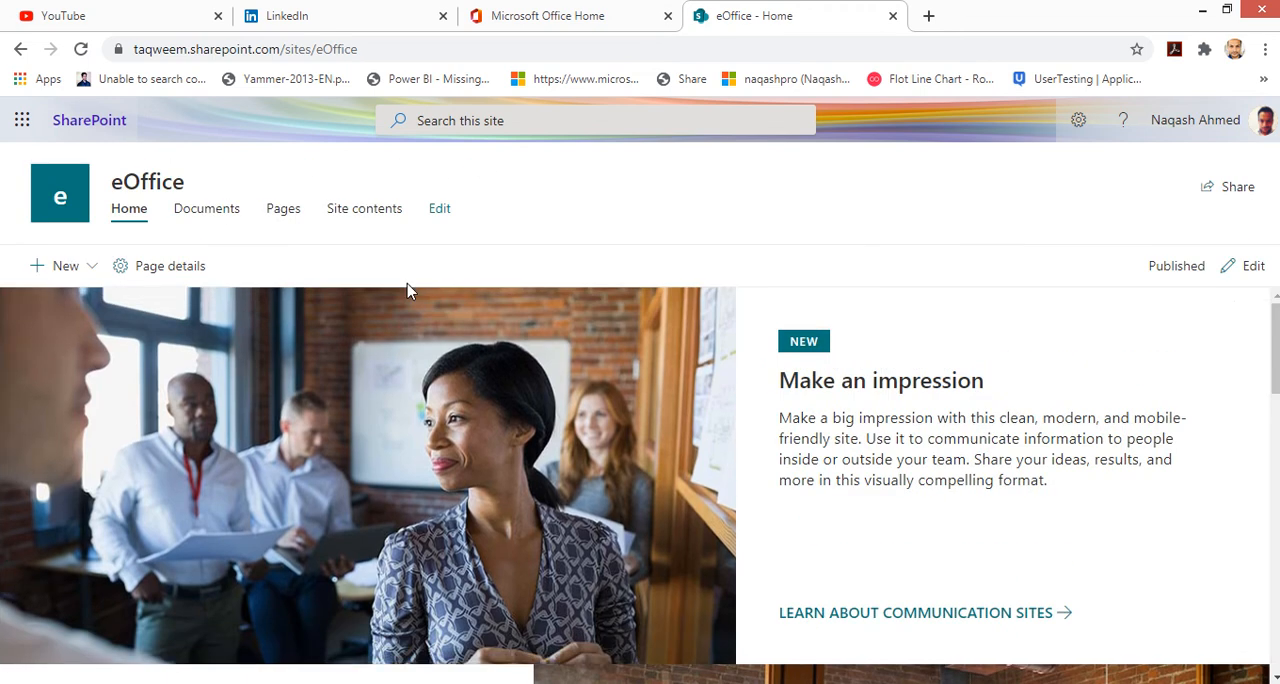
# Step: Create a list named User Data described as 'This list will have data for users', excluded from site navigation
pyautogui.click(92, 268)
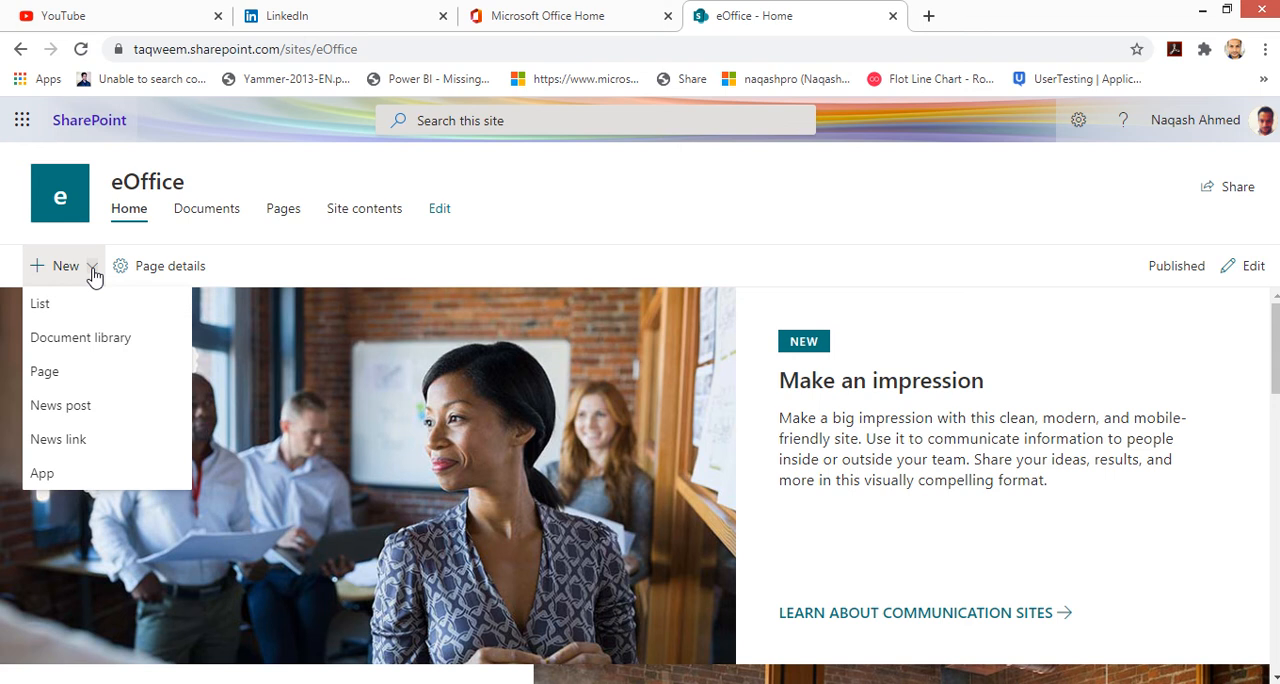
pyautogui.click(40, 314)
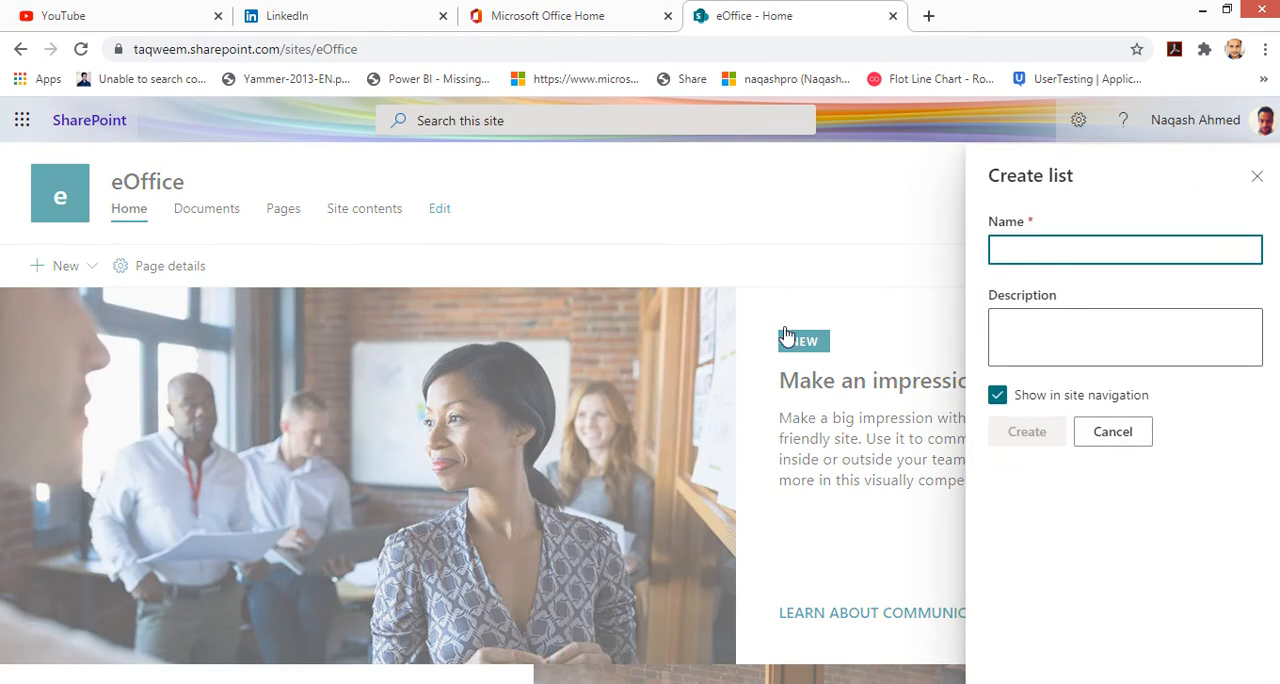
pyautogui.write('User Data')
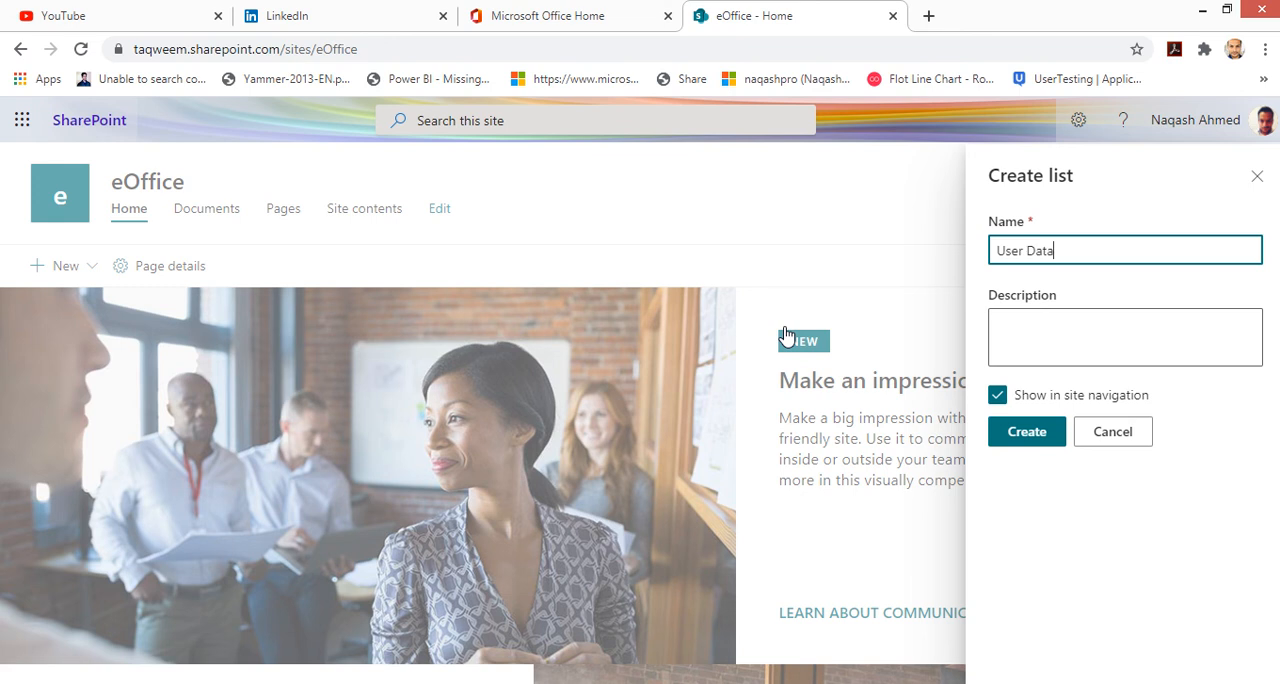
pyautogui.click(1126, 357)
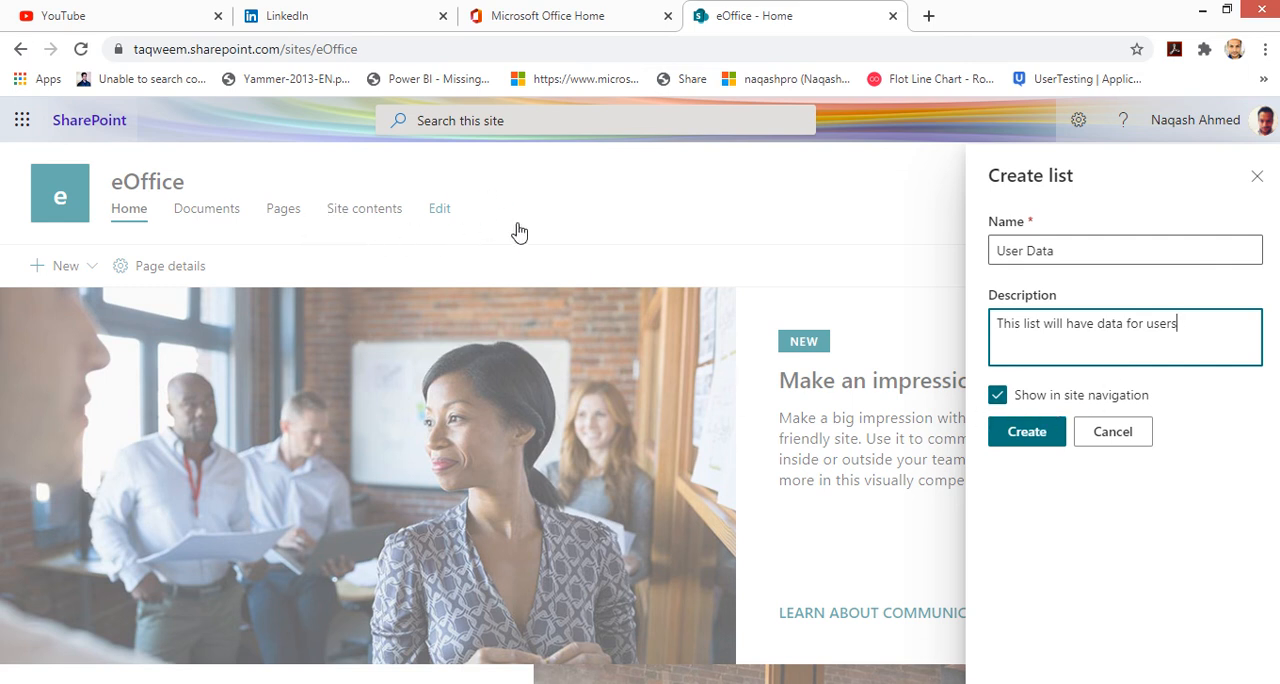
pyautogui.click(997, 399)
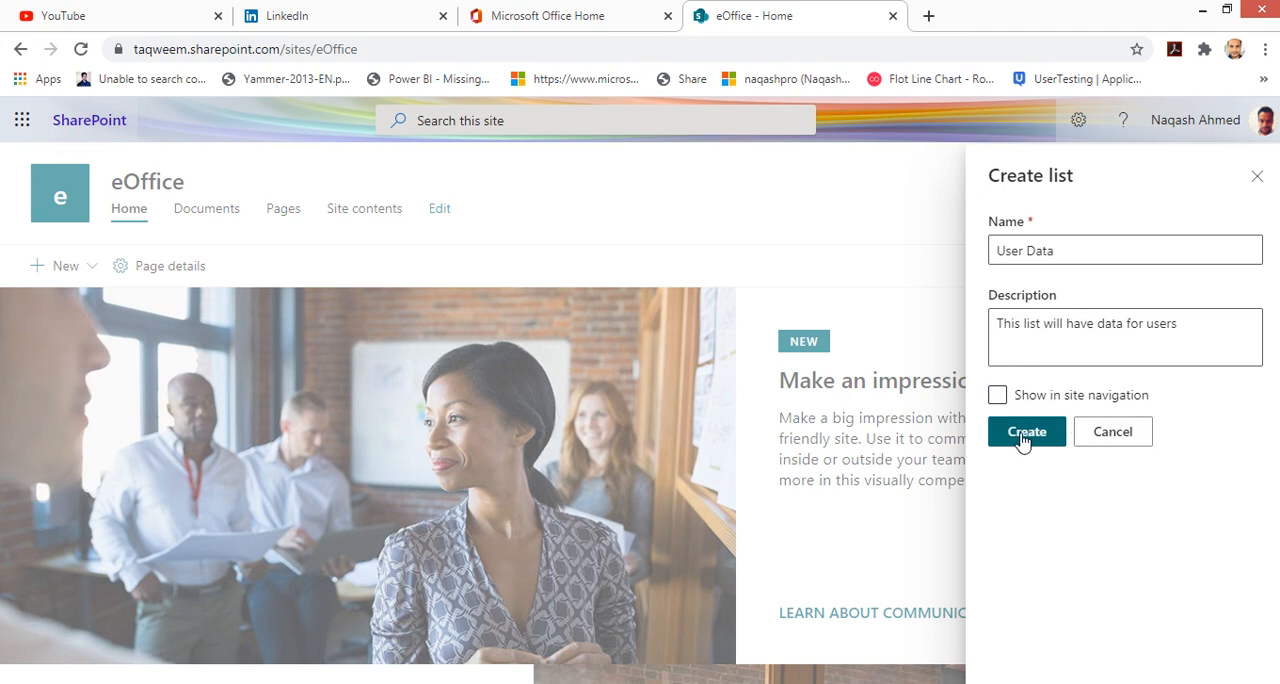
pyautogui.click(1022, 441)
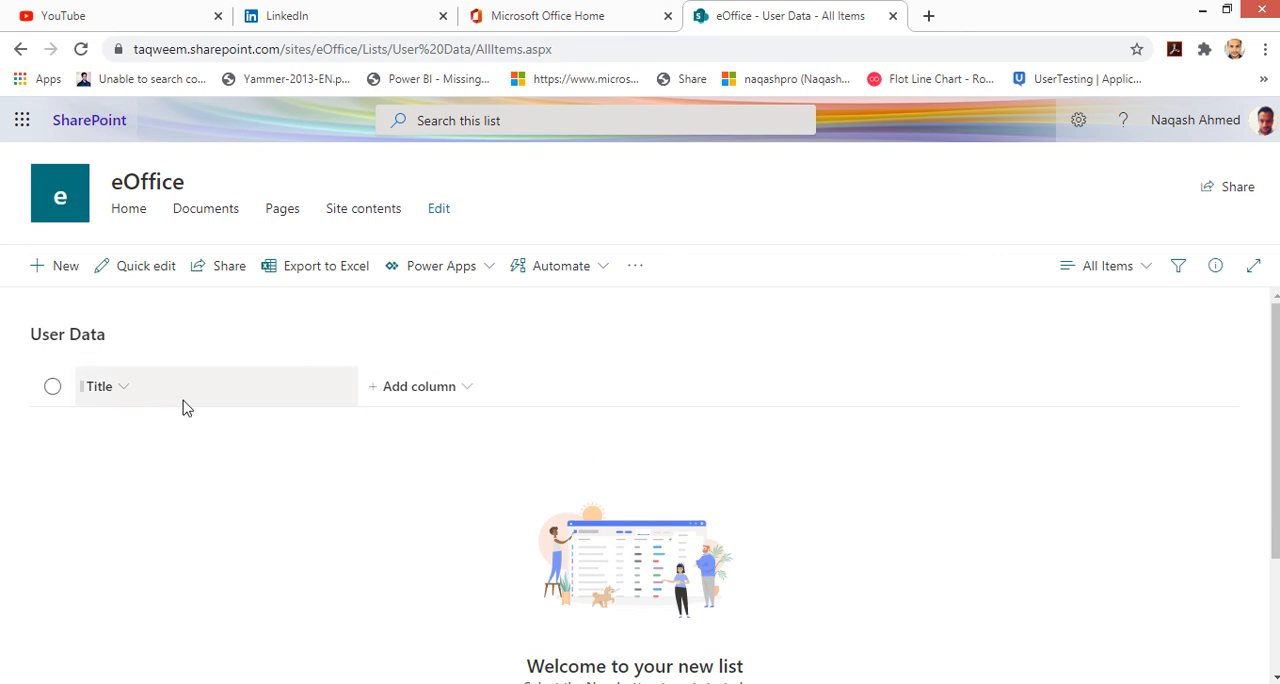
# Step: Examine the list's column-type options and its quick edit view without making changes
pyautogui.click(476, 397)
pyautogui.click(1003, 392)
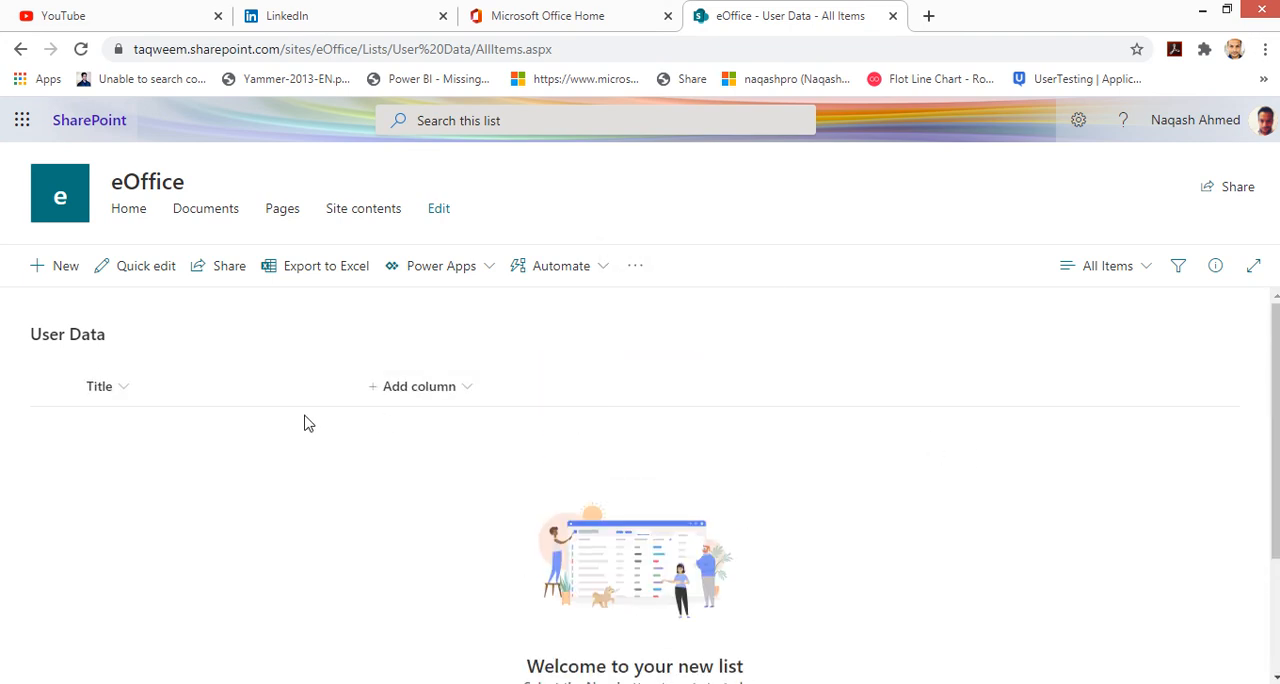
pyautogui.click(440, 391)
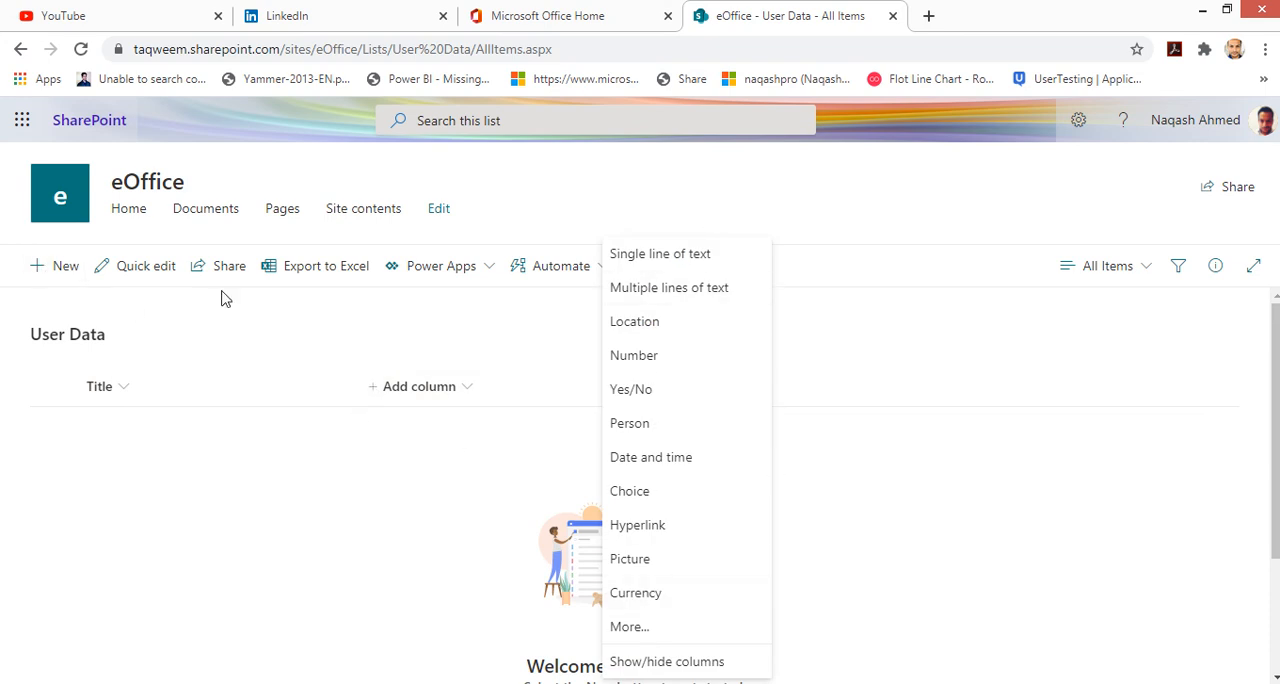
pyautogui.click(145, 268)
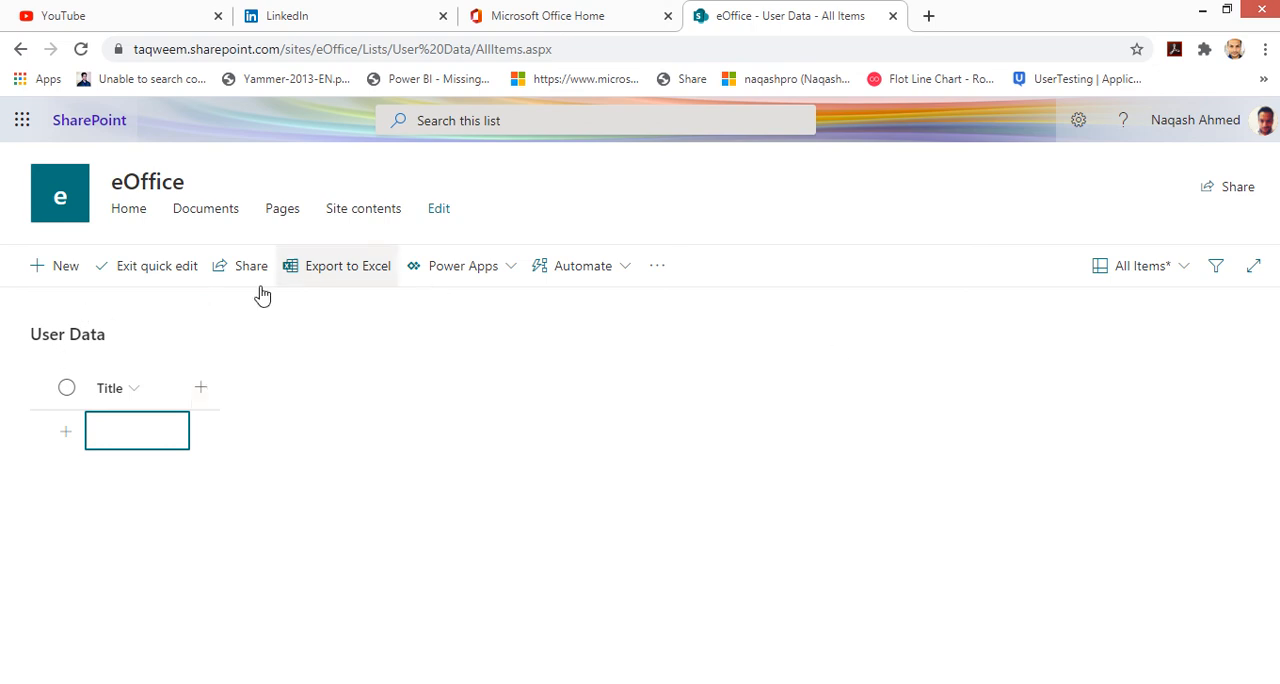
pyautogui.click(150, 289)
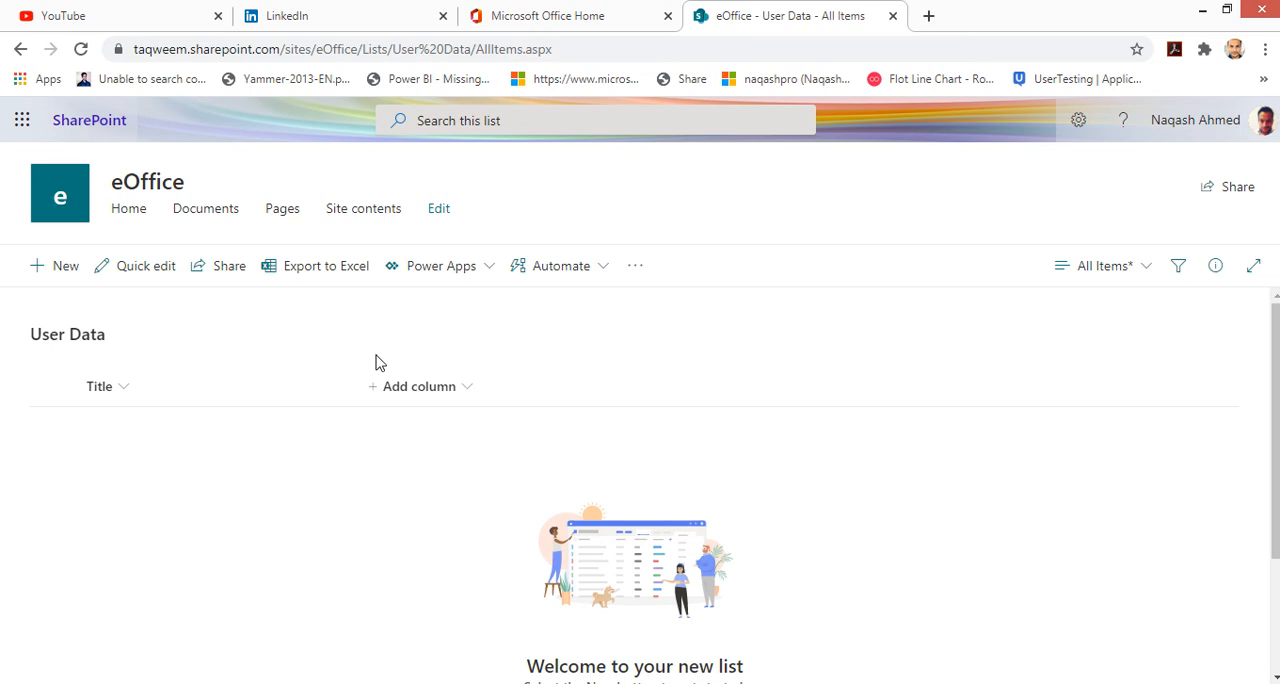
pyautogui.click(442, 406)
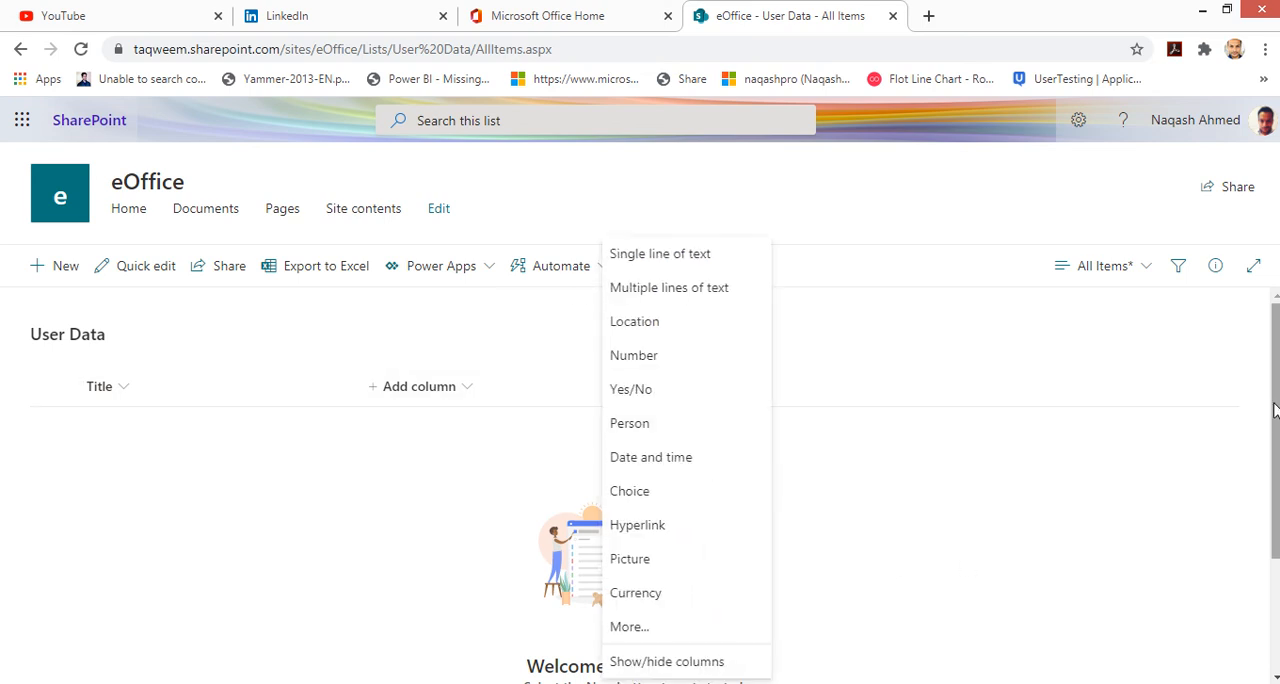
pyautogui.moveTo(1275, 410); pyautogui.dragTo(1275, 429)
pyautogui.click(482, 358)
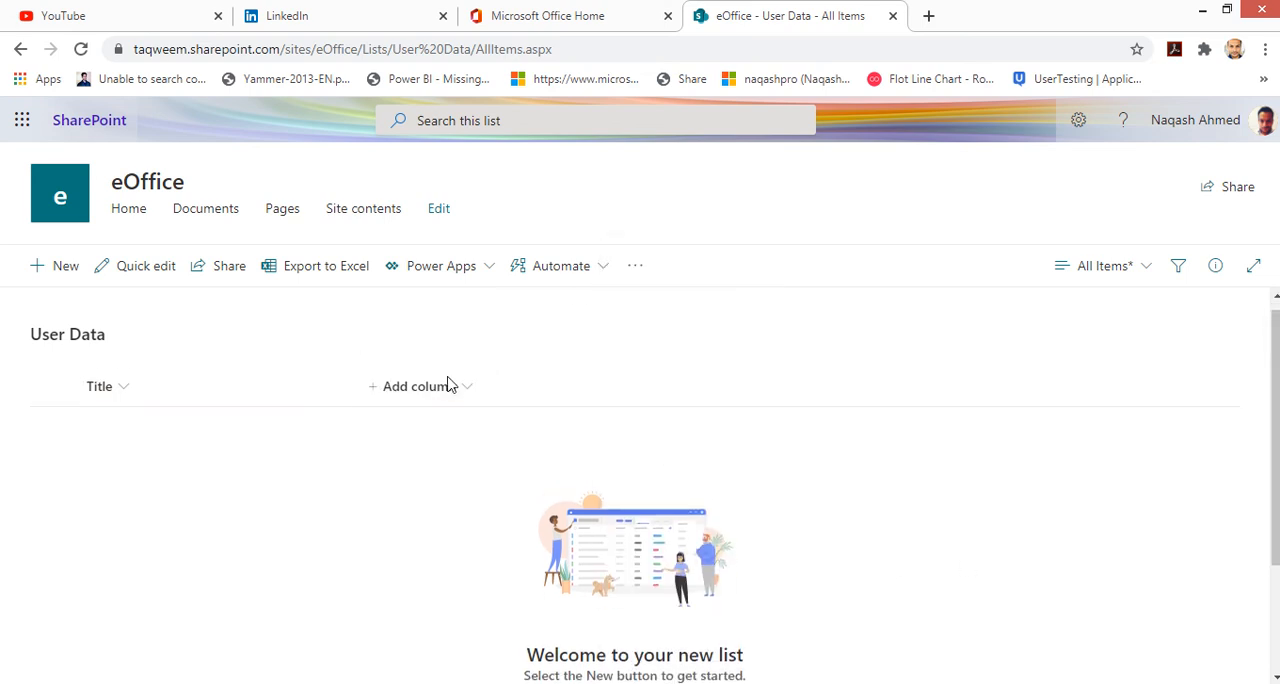
pyautogui.click(446, 385)
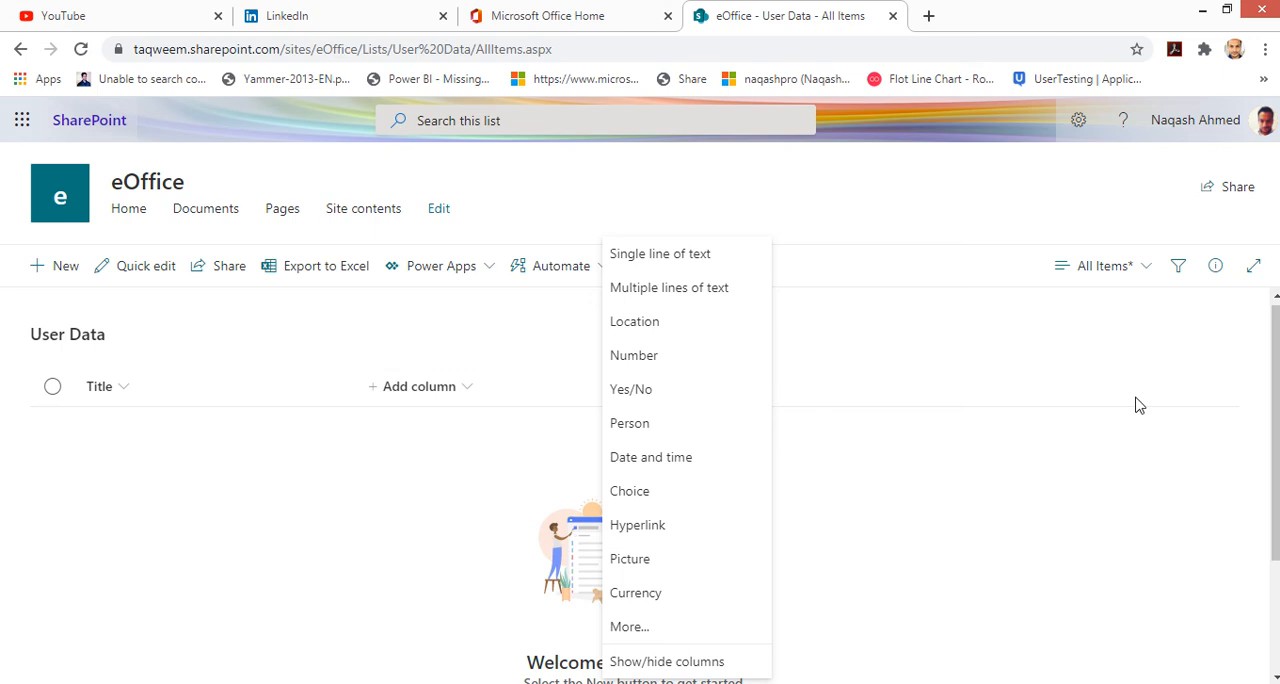
pyautogui.click(466, 474)
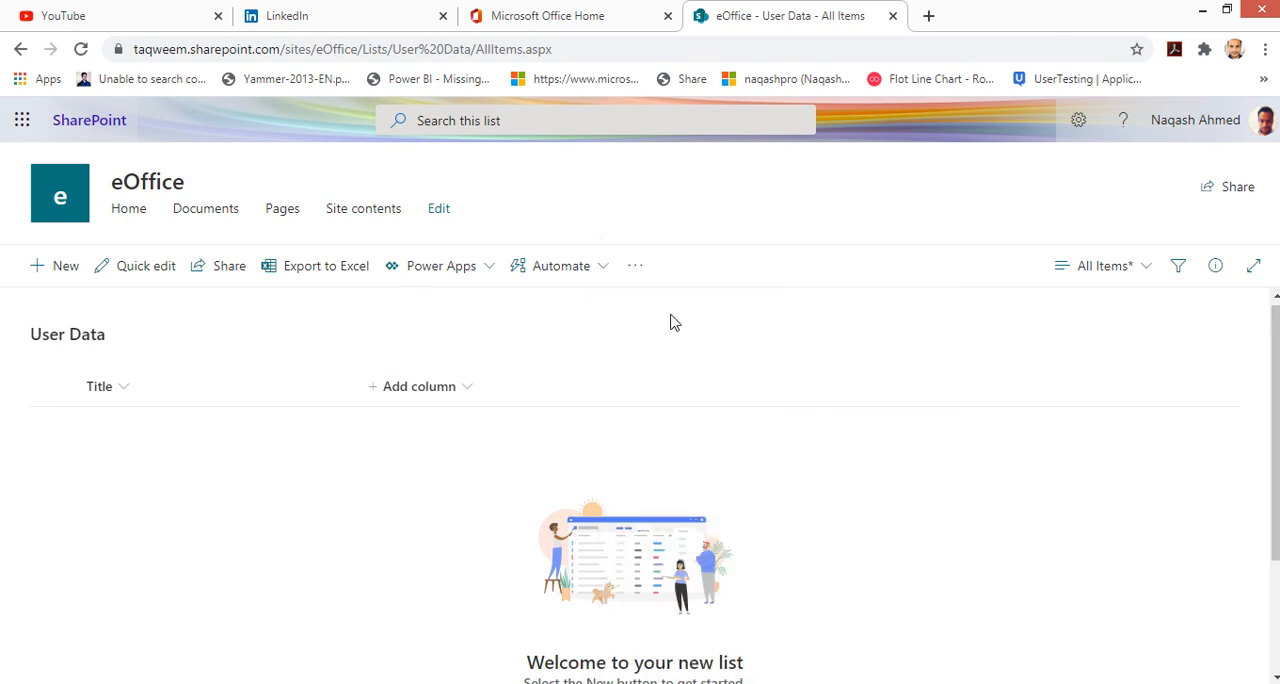
# Step: Open the site's page for adding an app
pyautogui.moveTo(434, 8)
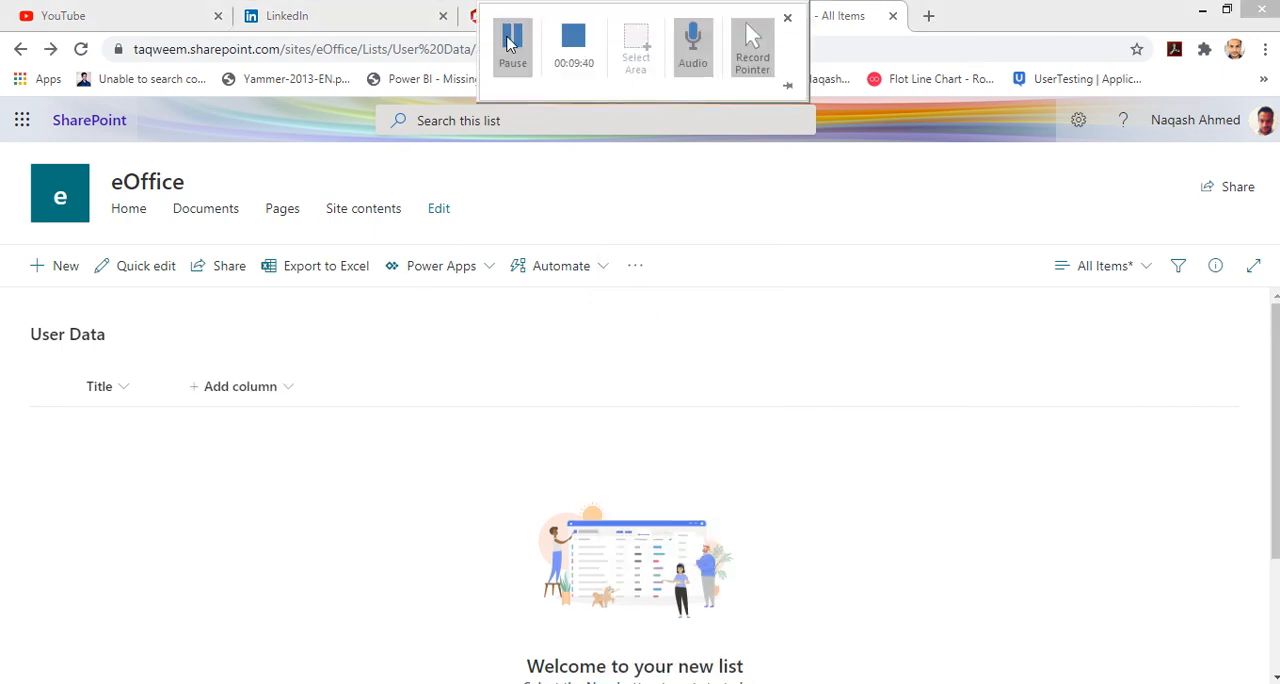
pyautogui.click(1082, 124)
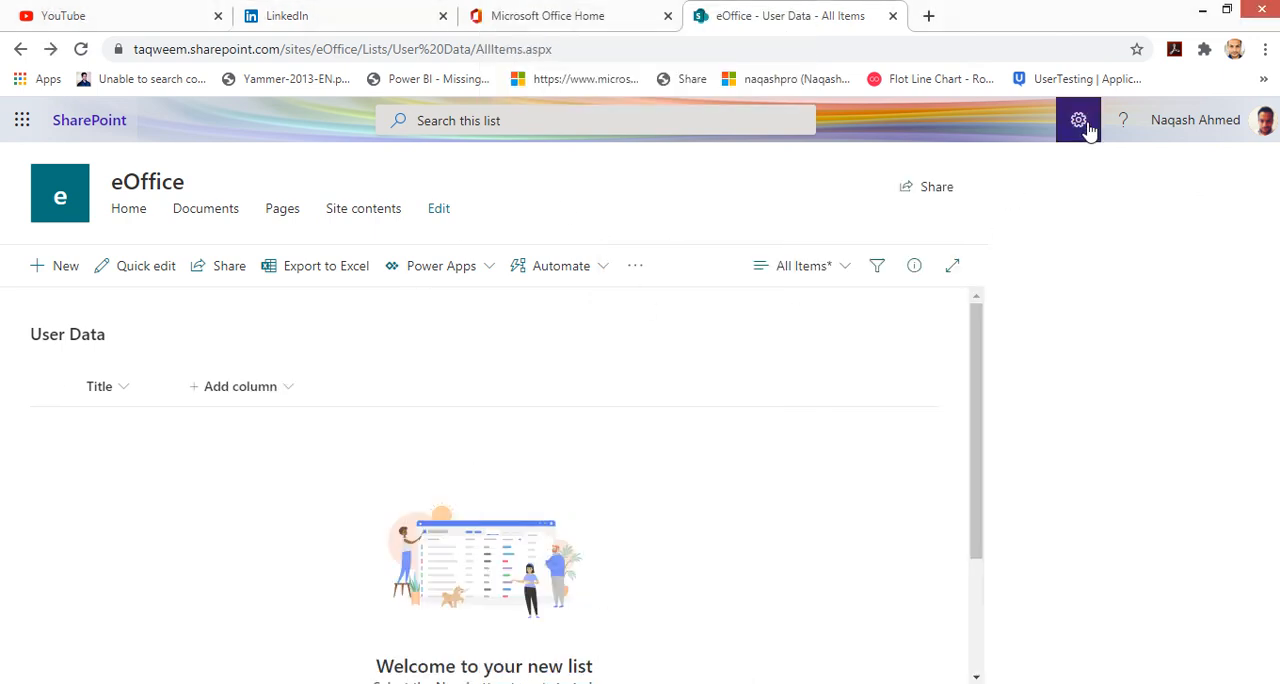
pyautogui.click(1038, 280)
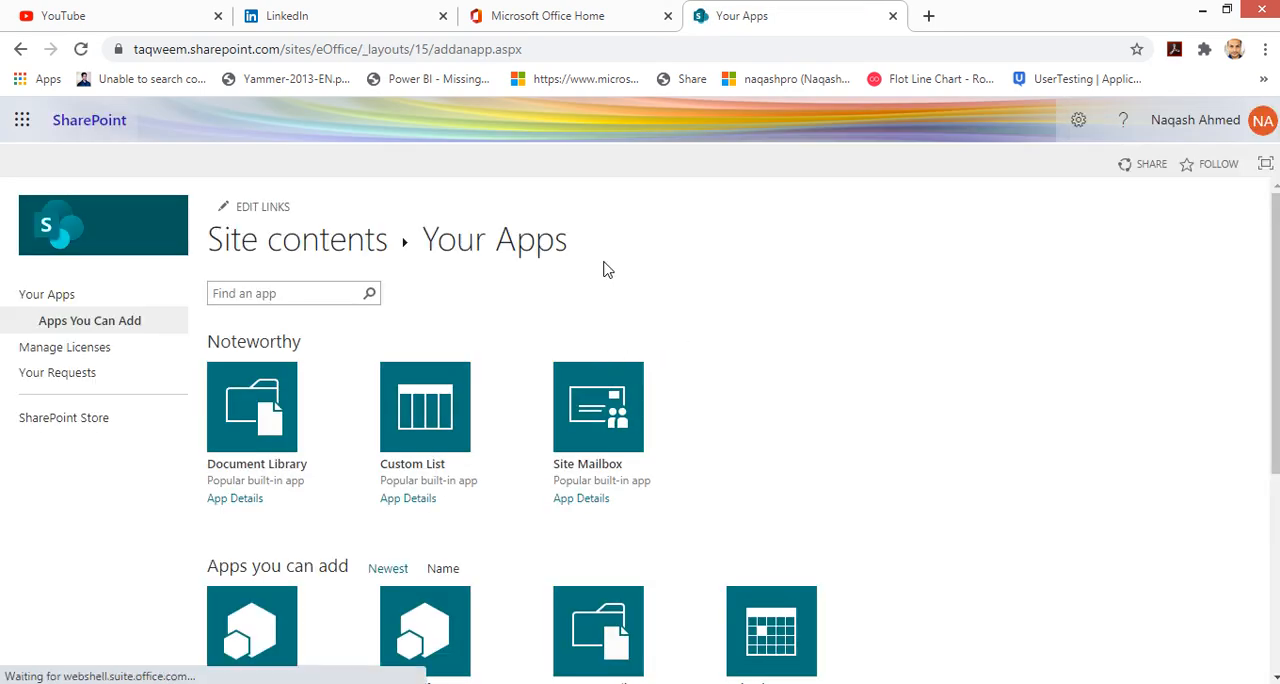
pyautogui.click(1078, 122)
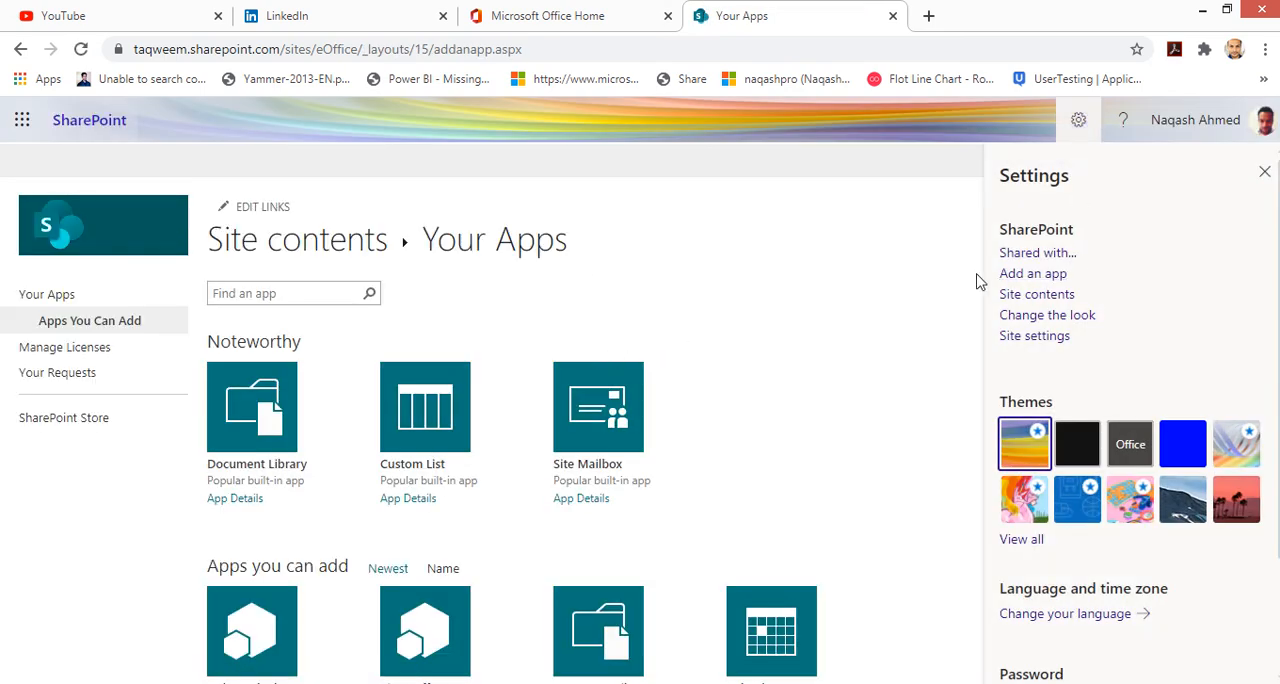
pyautogui.click(314, 293)
pyautogui.scroll(-1, 1014, 440)
pyautogui.hotkey('ctrl', 'a')
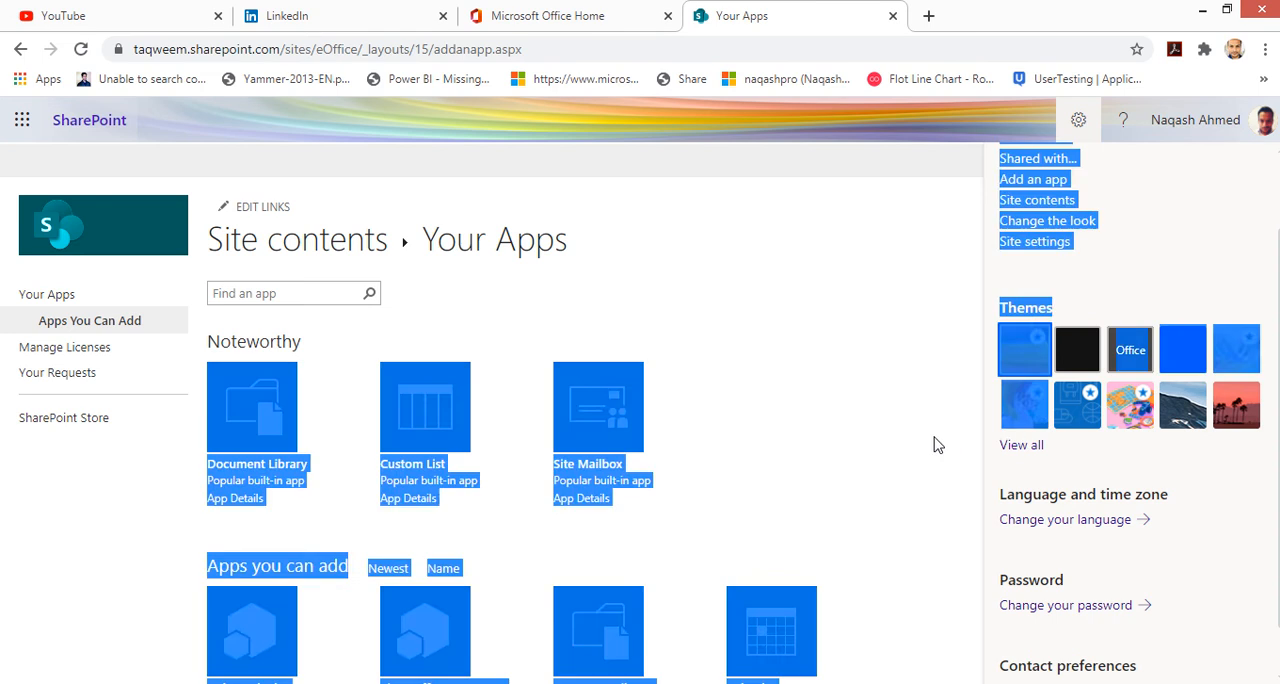
pyautogui.click(938, 443)
pyautogui.scroll(-2, 947, 433)
pyautogui.click(1090, 122)
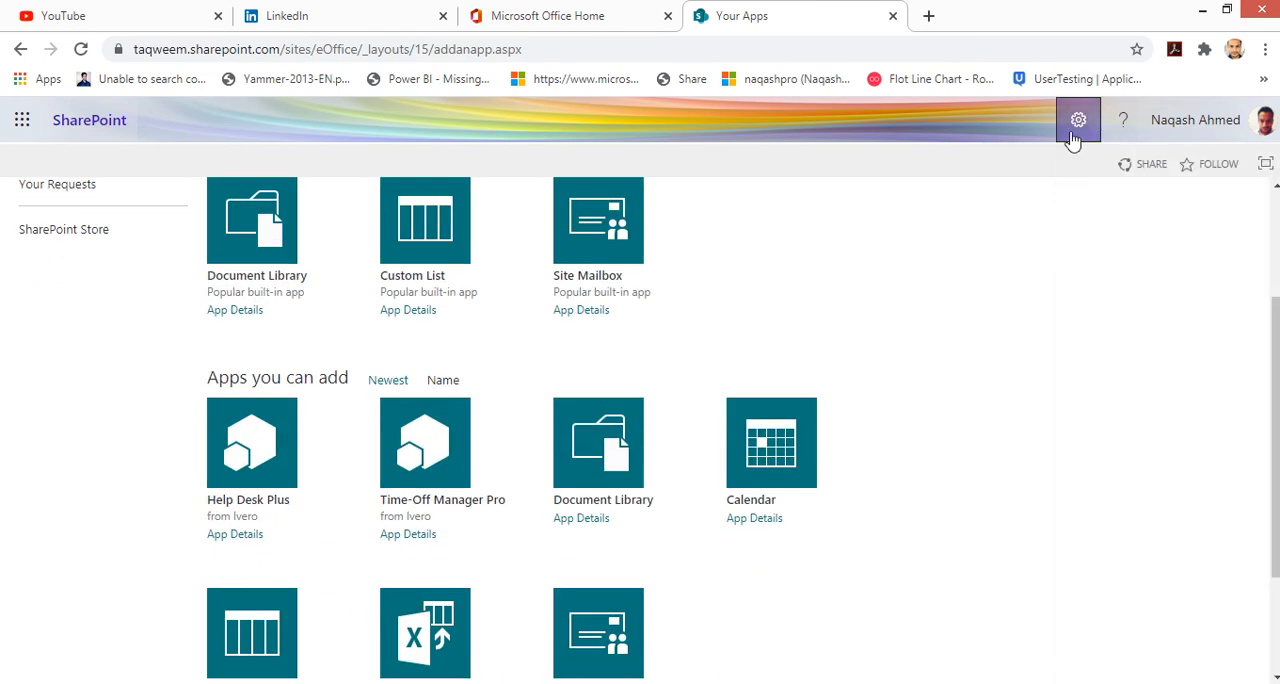
pyautogui.scroll(-2, 709, 300)
pyautogui.scroll(3, 467, 340)
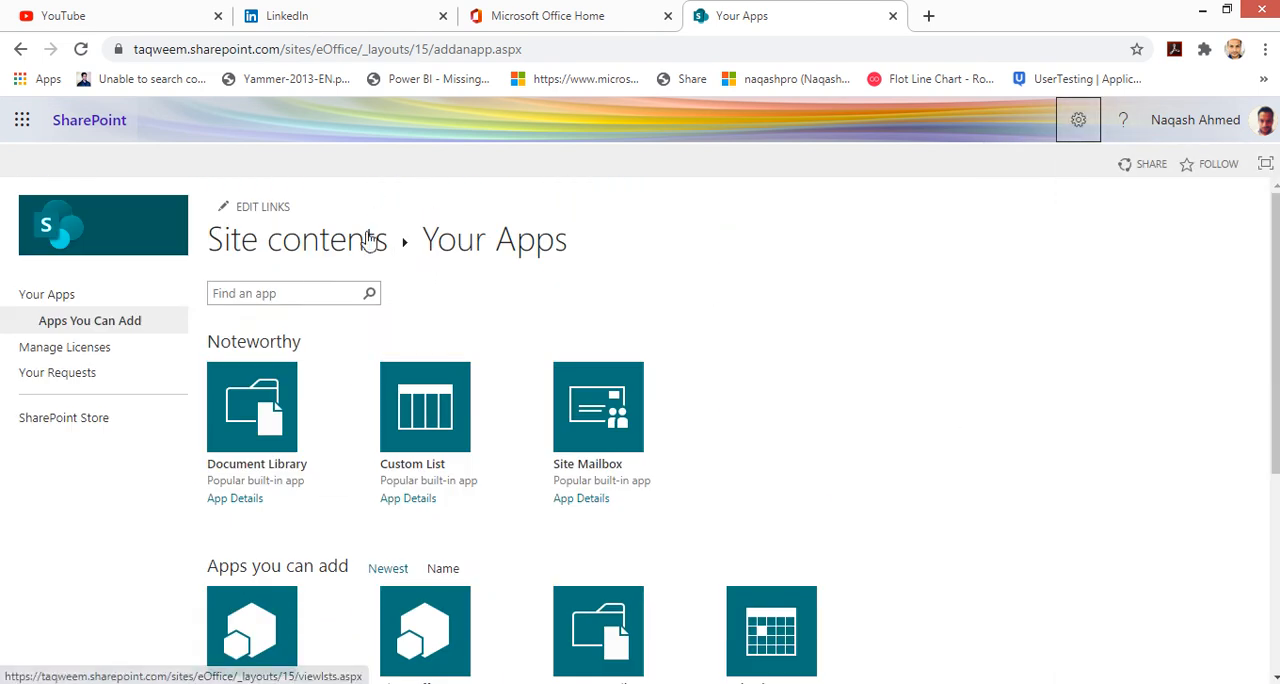
# Step: Search the site's apps for 'import' and open the Import Spreadsheet app
pyautogui.click(305, 288)
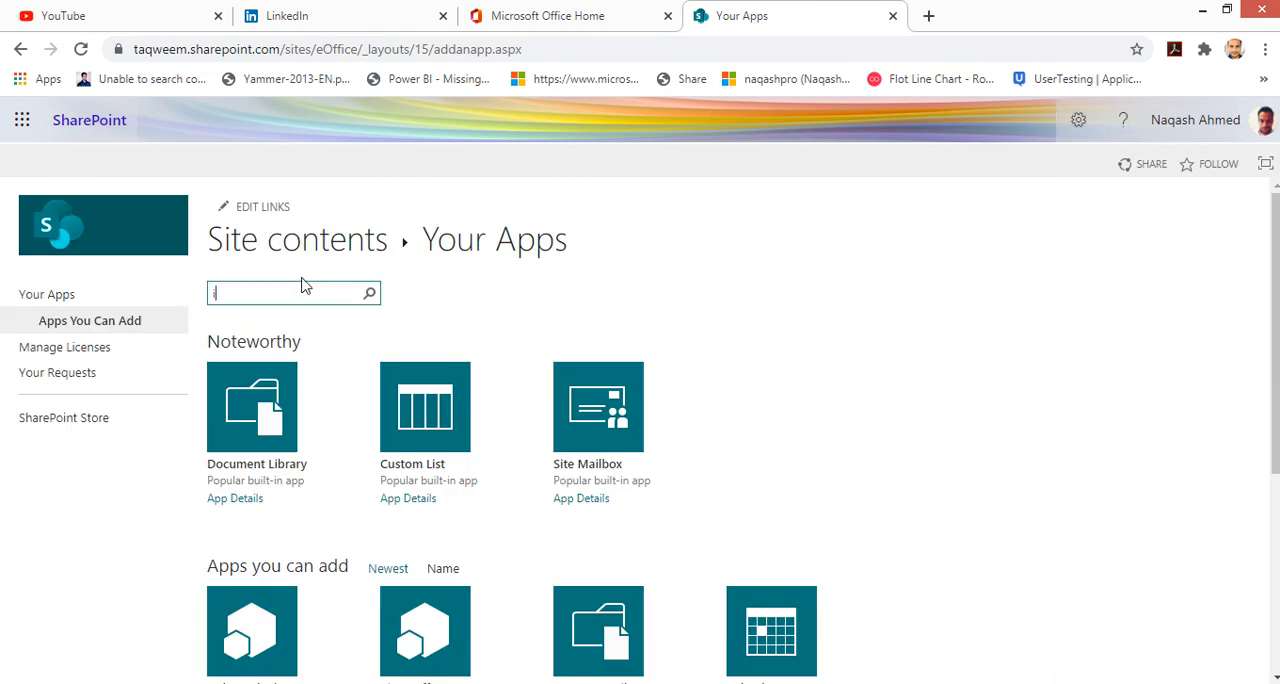
pyautogui.write('import')
pyautogui.press('Return')
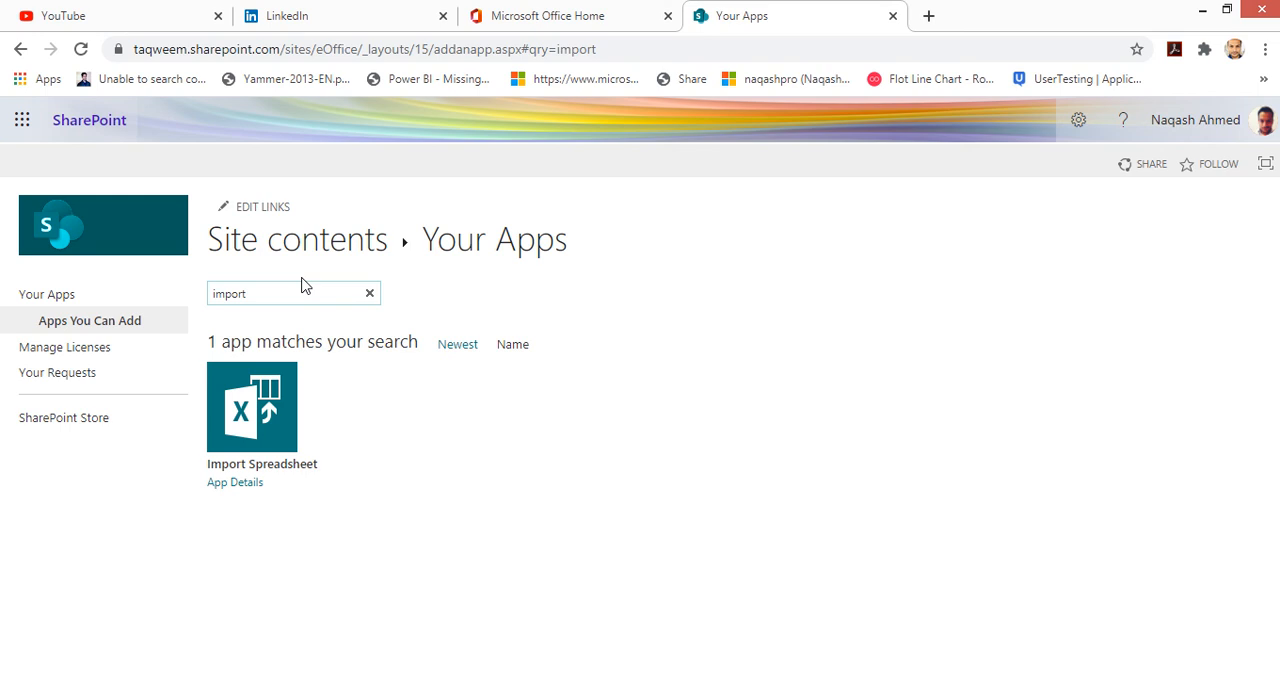
pyautogui.click(280, 432)
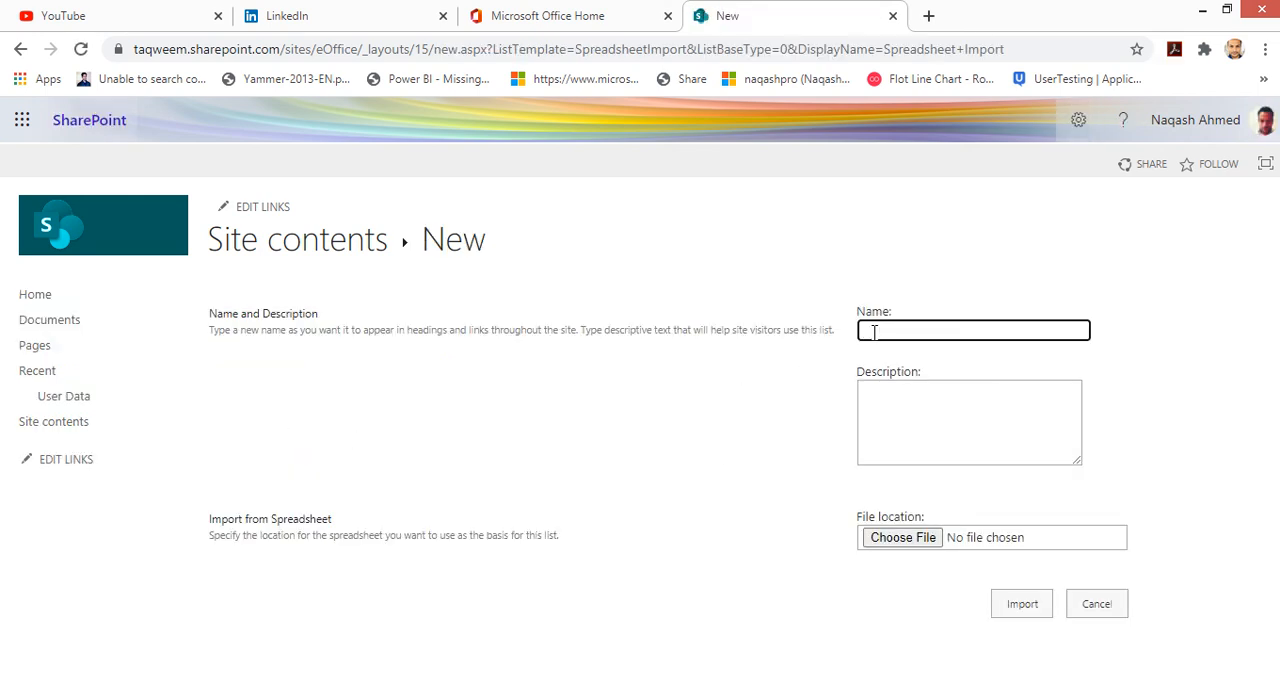
# Step: Name the new list Users_Data_Sheet and choose SampleData.xlsx from the Desktop SampleData folder as the file
pyautogui.write('sers_Data_SHeet')
pyautogui.press('BackSpace')
pyautogui.press('BackSpace')
pyautogui.press('BackSpace')
pyautogui.press('BackSpace')
pyautogui.write('heet')
pyautogui.click(904, 541)
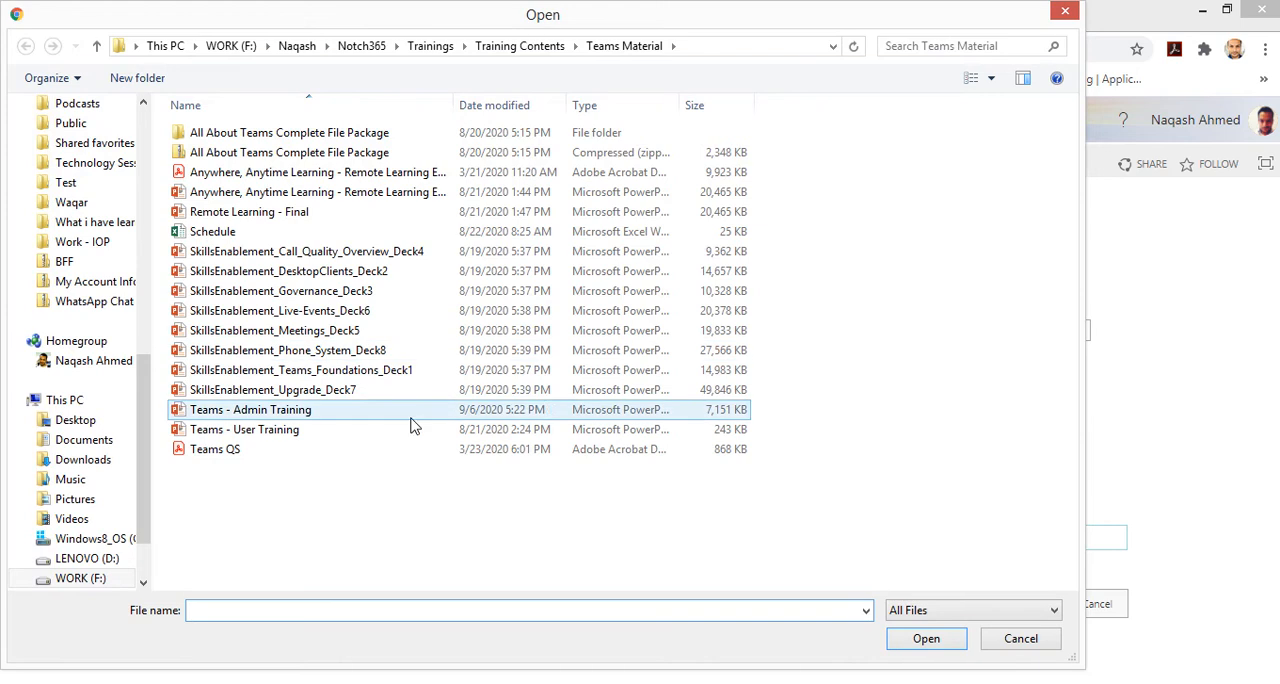
pyautogui.click(82, 420)
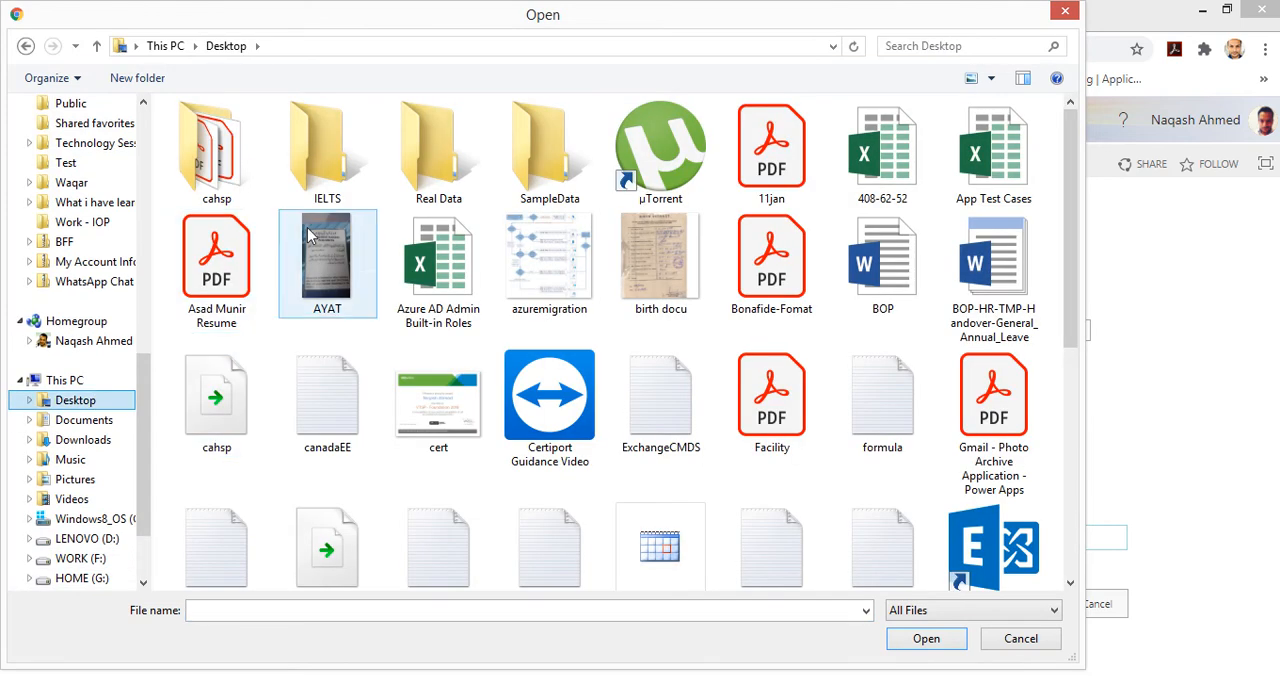
pyautogui.doubleClick(527, 168)
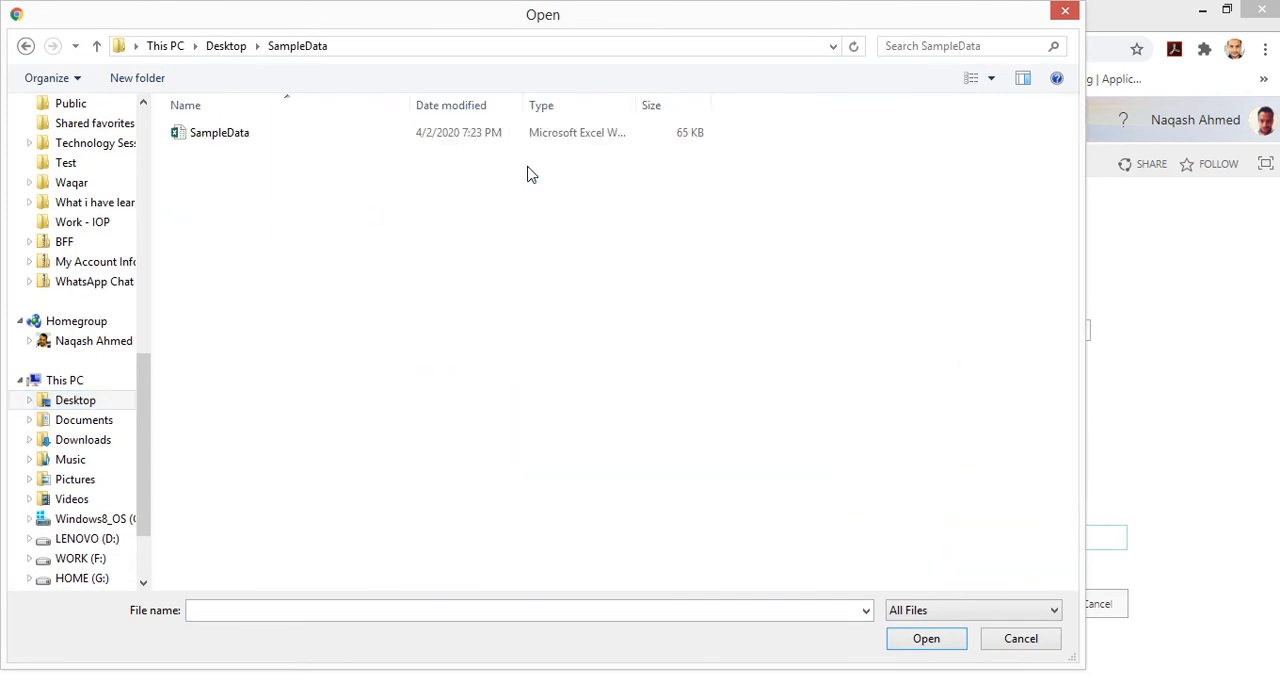
pyautogui.click(212, 133)
pyautogui.click(960, 645)
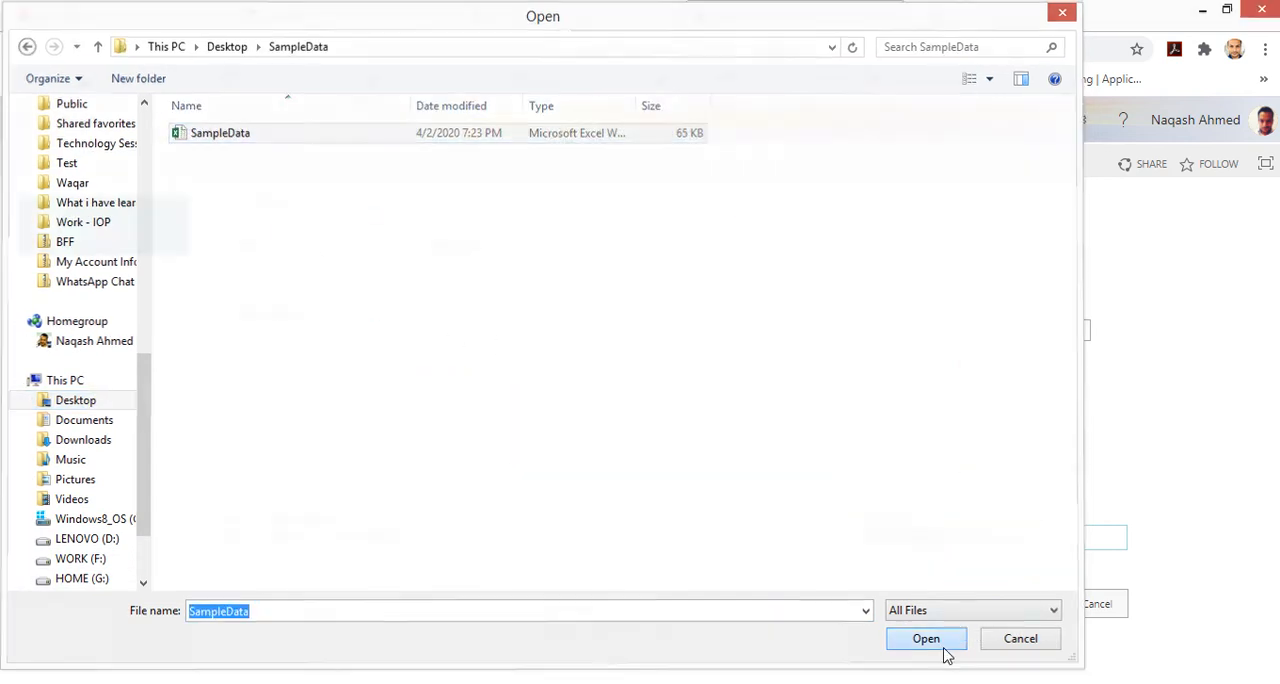
# Step: Try to import the spreadsheet into the new list
pyautogui.click(1022, 620)
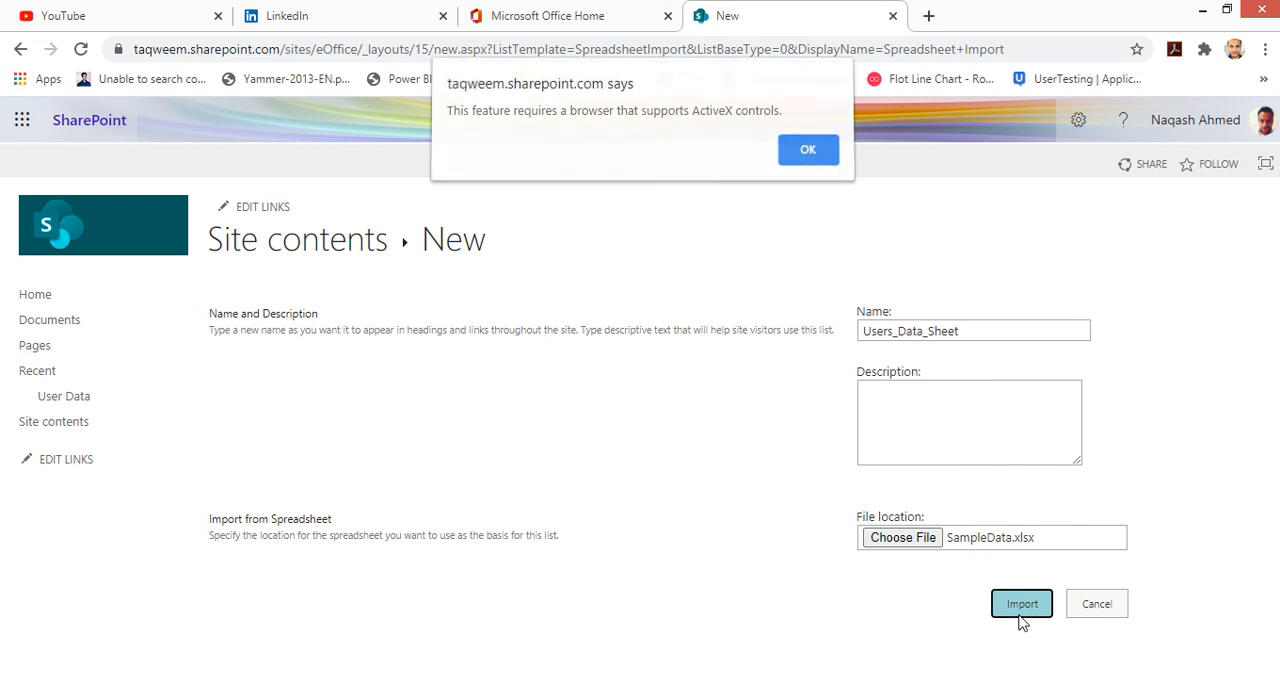
pyautogui.click(799, 152)
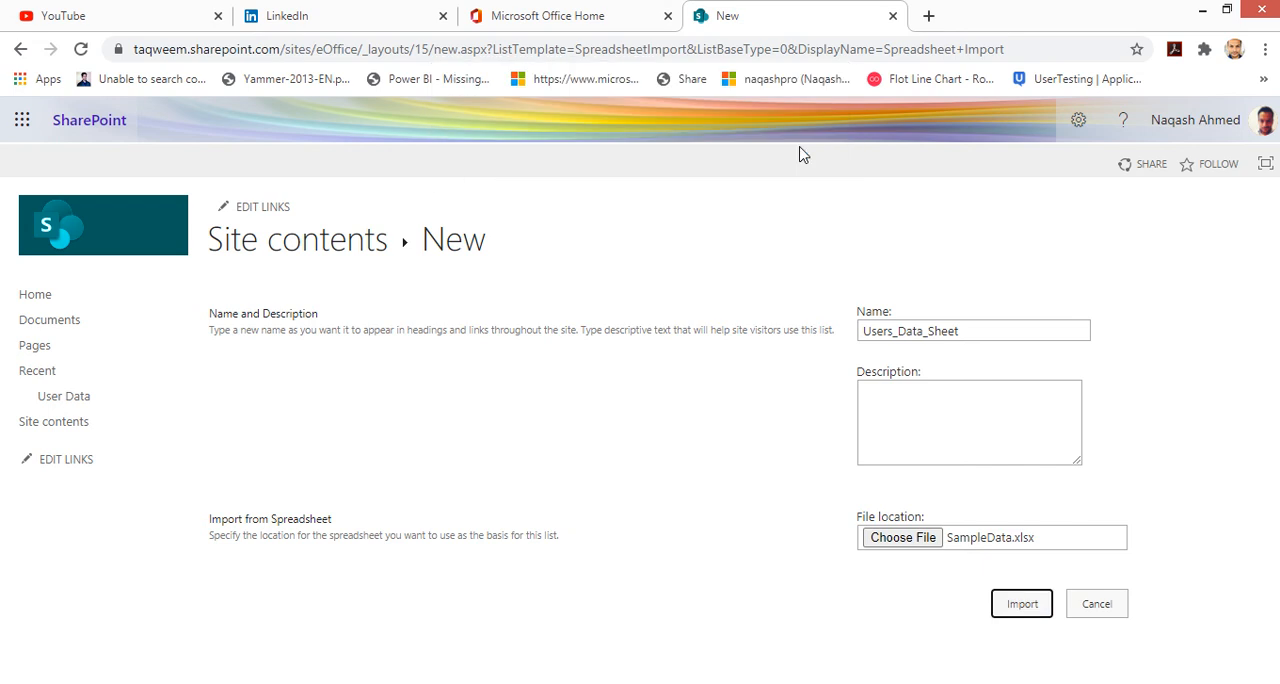
pyautogui.click(1036, 618)
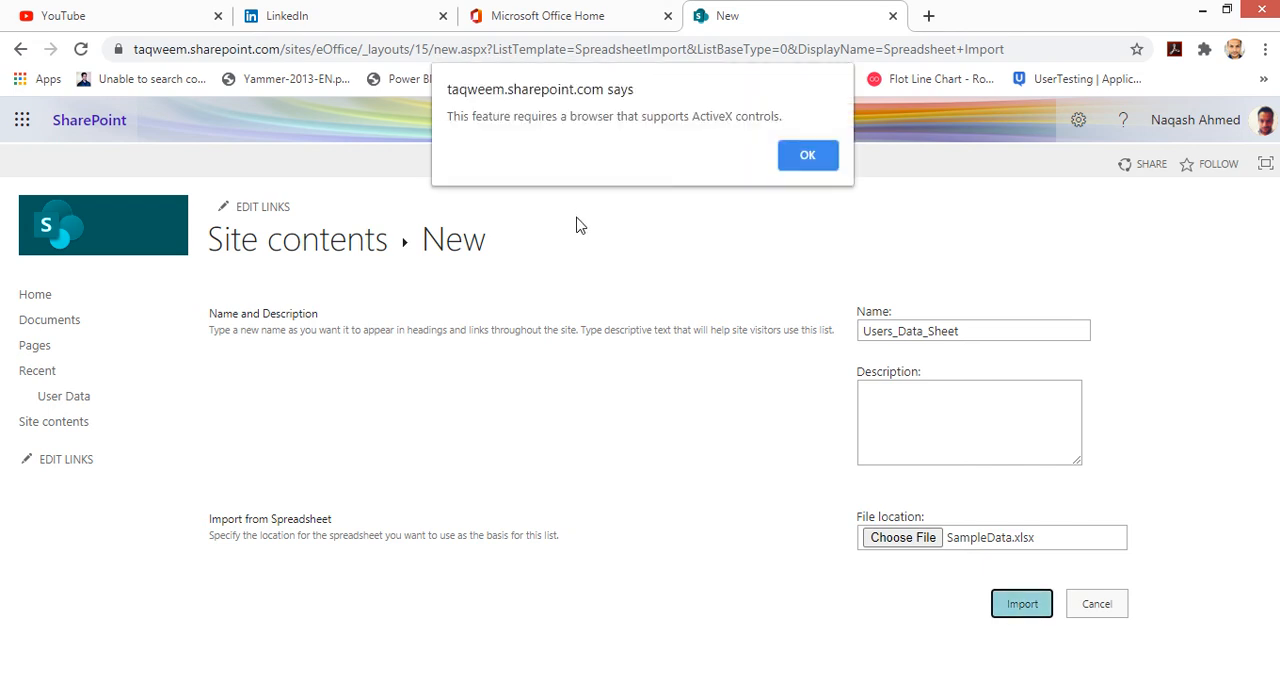
# Step: Switch to Internet Explorer and open the Import Spreadsheet app on the eOffice site
pyautogui.moveTo(543, 6)
pyautogui.click(515, 48)
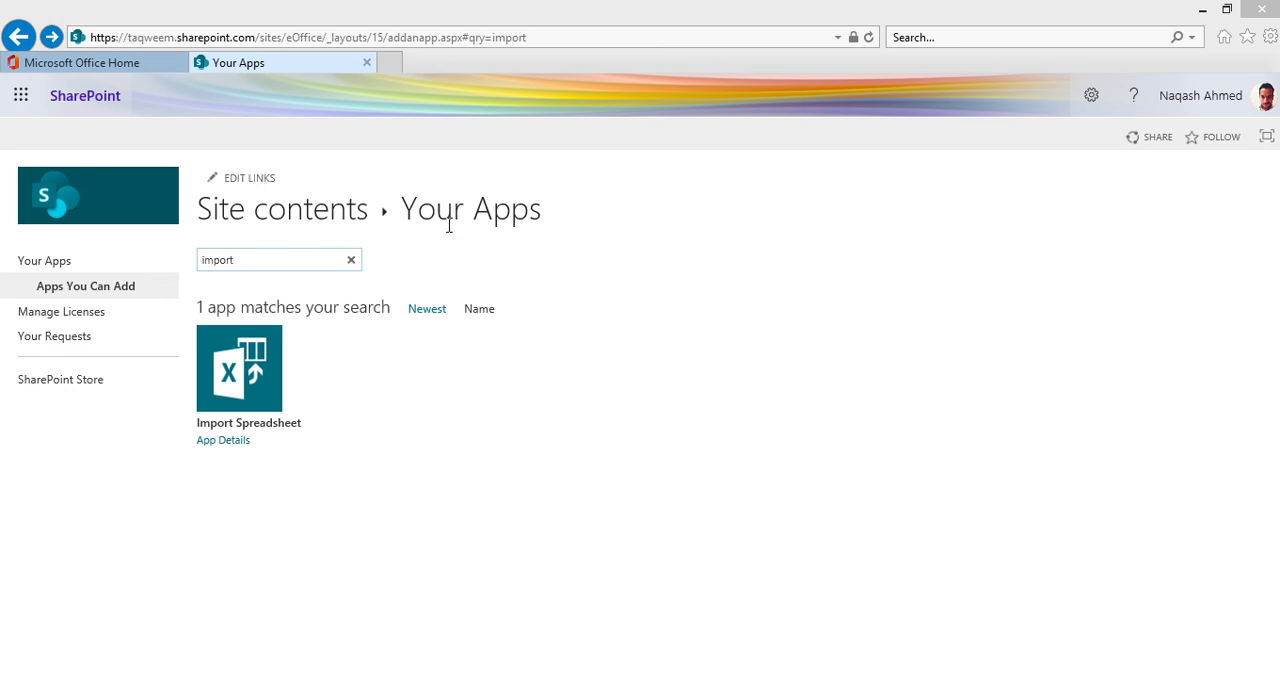
pyautogui.click(244, 433)
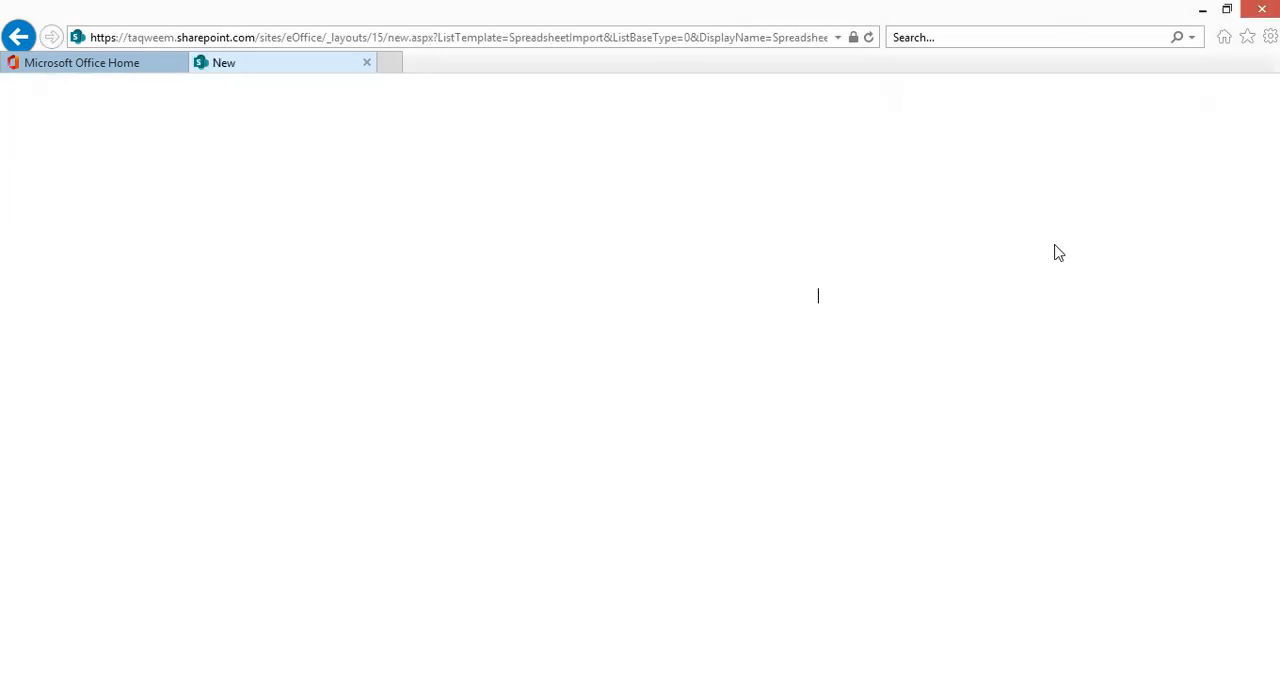
# Step: Name the new list UsersData and choose the SampleData spreadsheet as its file location
pyautogui.write('U')
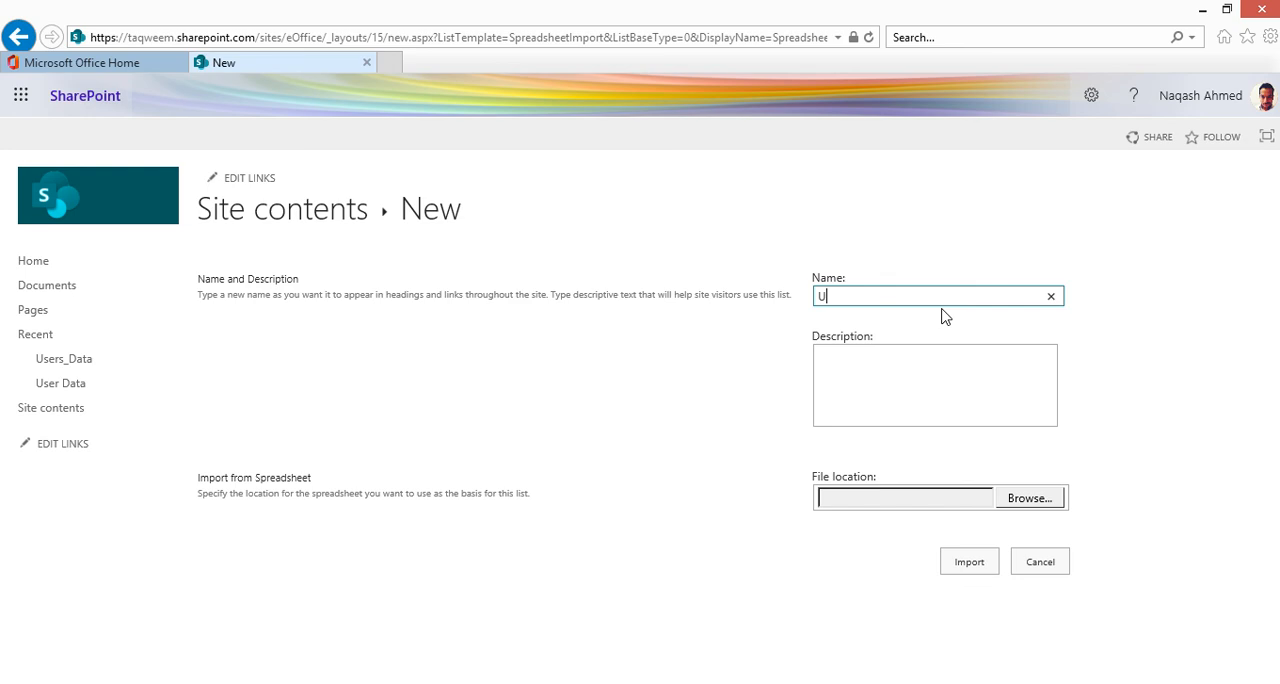
pyautogui.write('sersData')
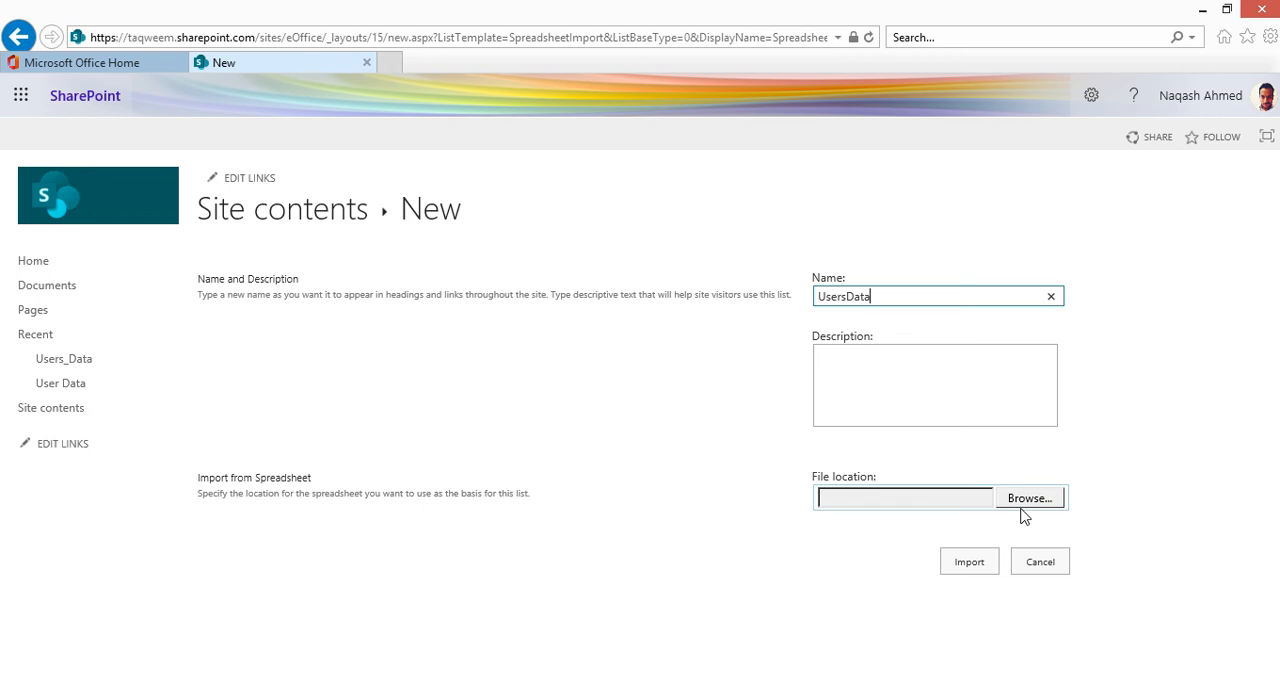
pyautogui.click(1017, 504)
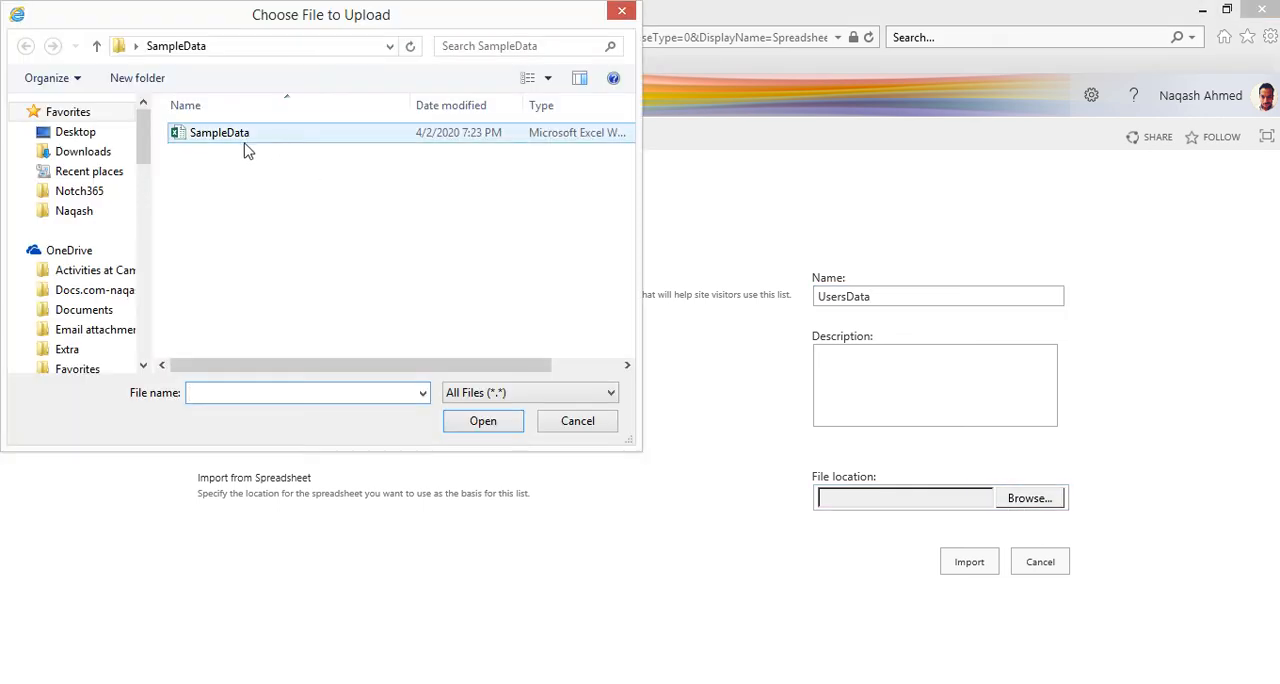
pyautogui.doubleClick(244, 140)
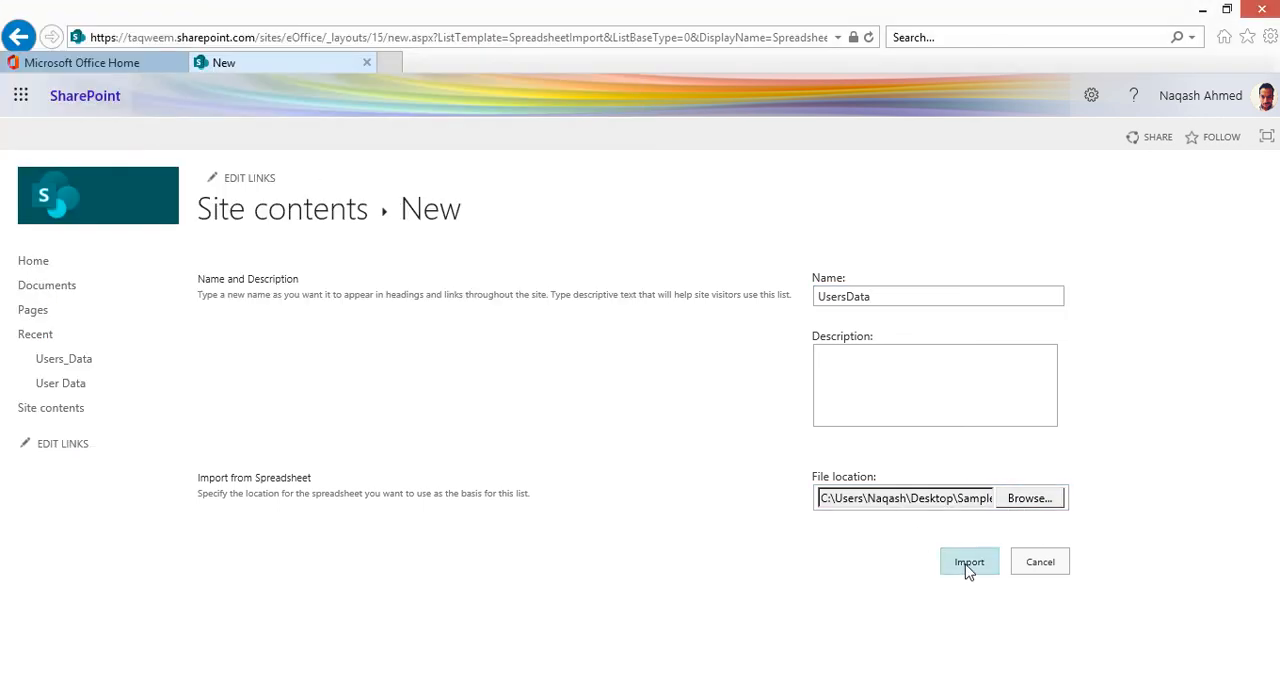
# Step: Import the spreadsheet's SalesOrders!Table1 table range into the UsersData list
pyautogui.click(967, 566)
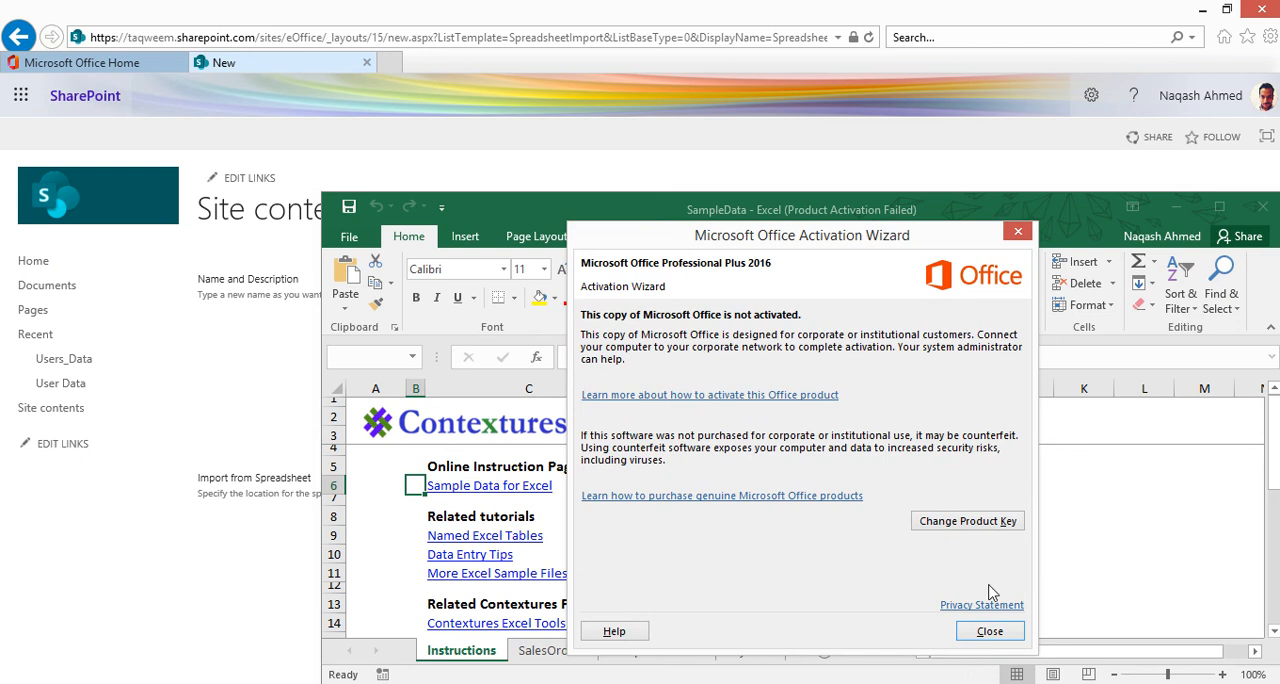
pyautogui.click(993, 632)
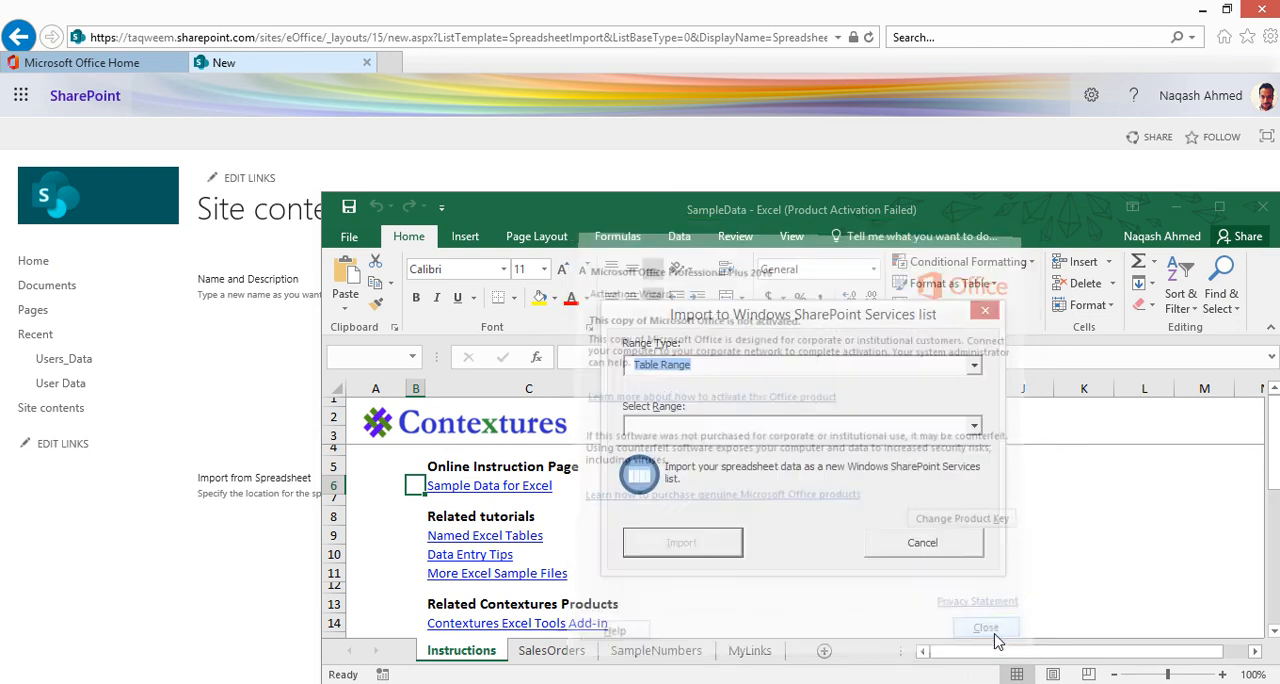
pyautogui.click(975, 372)
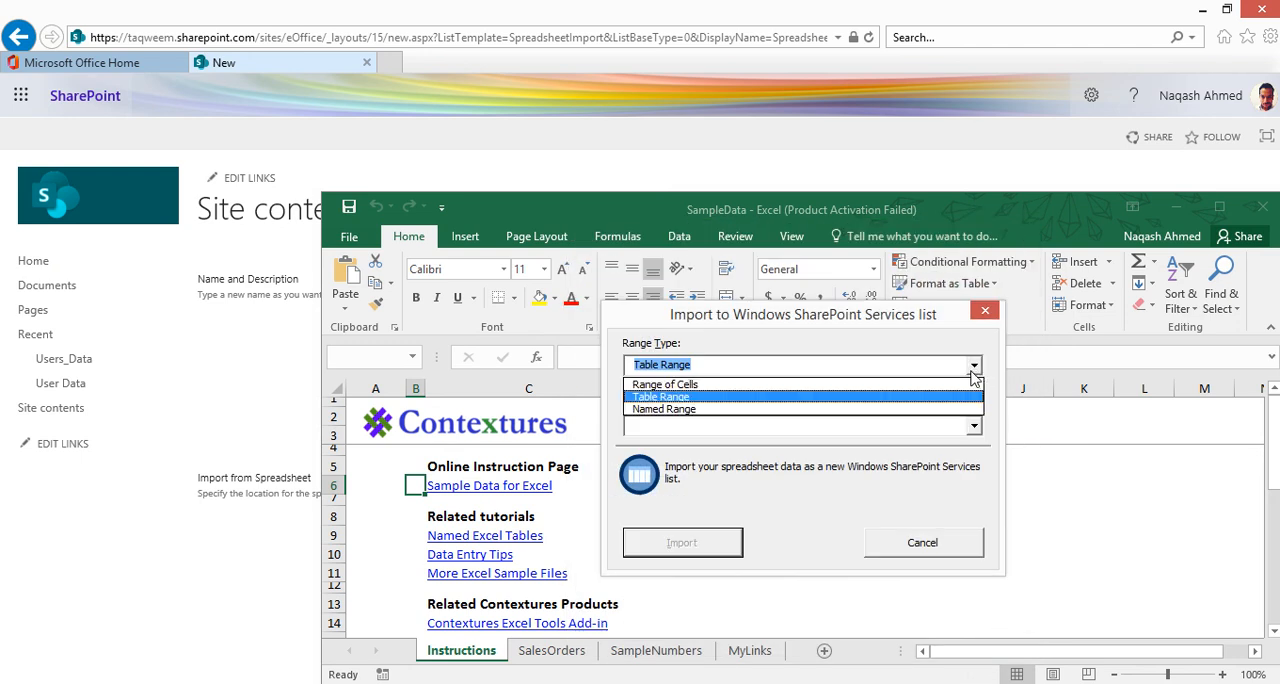
pyautogui.click(975, 370)
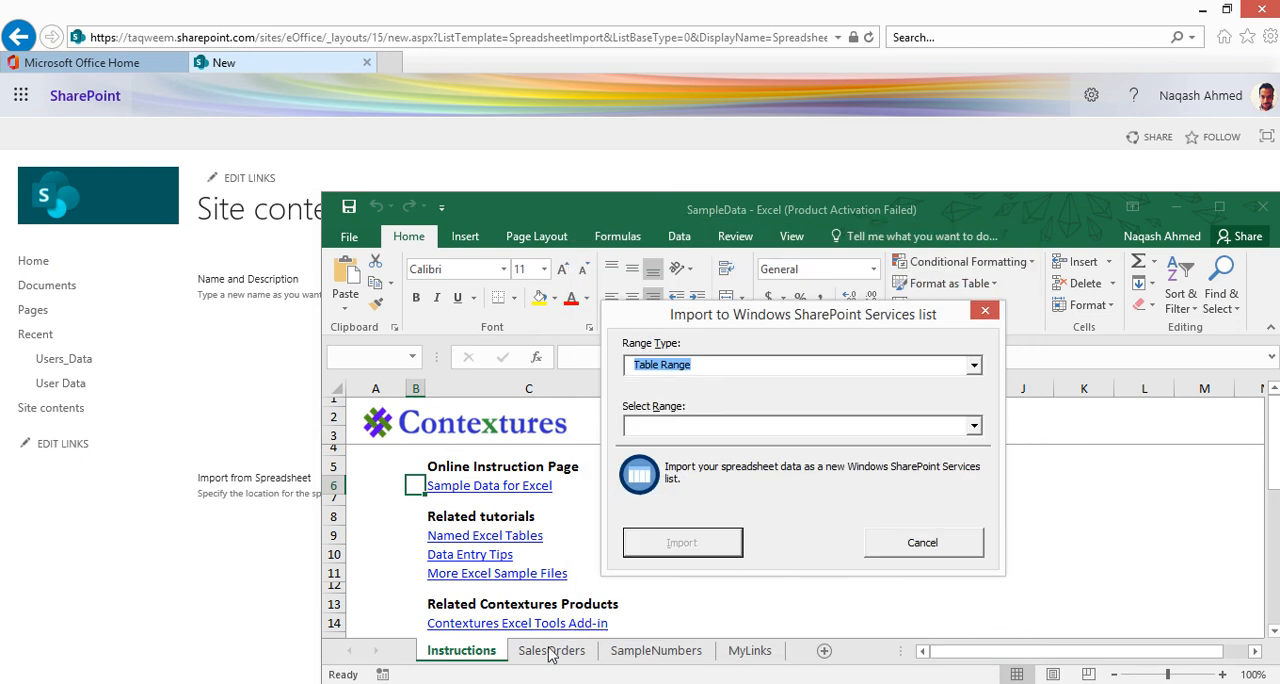
pyautogui.click(973, 428)
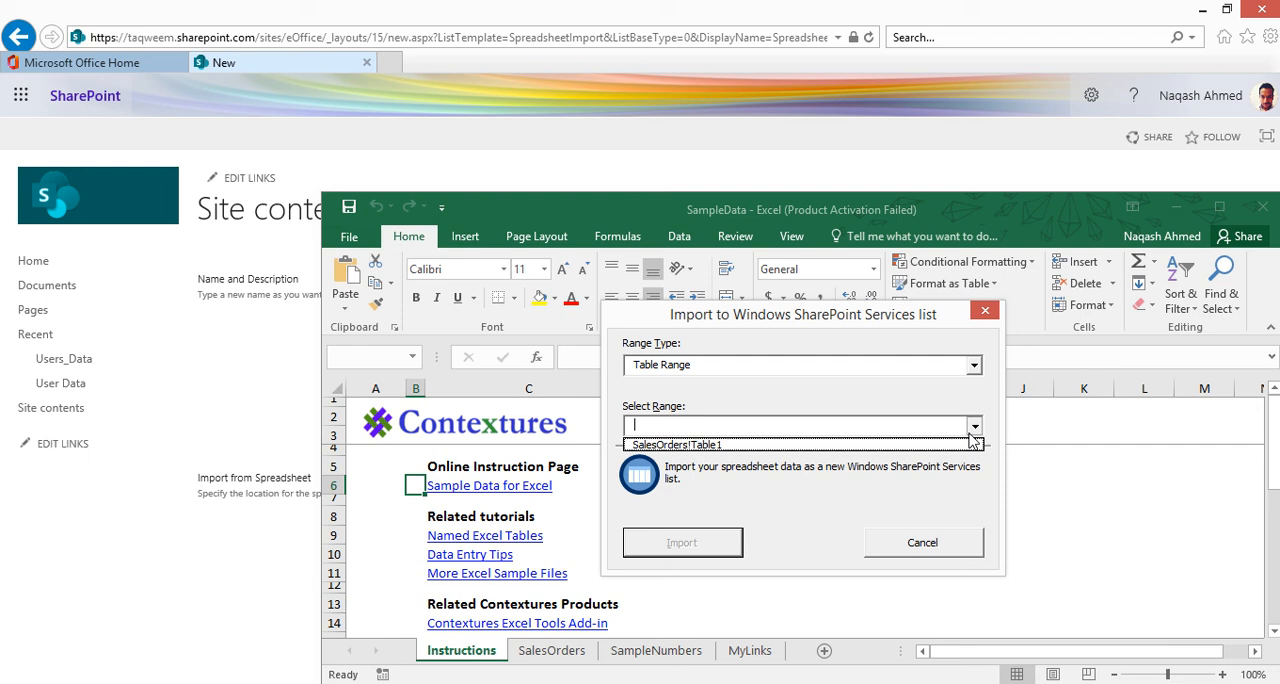
pyautogui.click(896, 446)
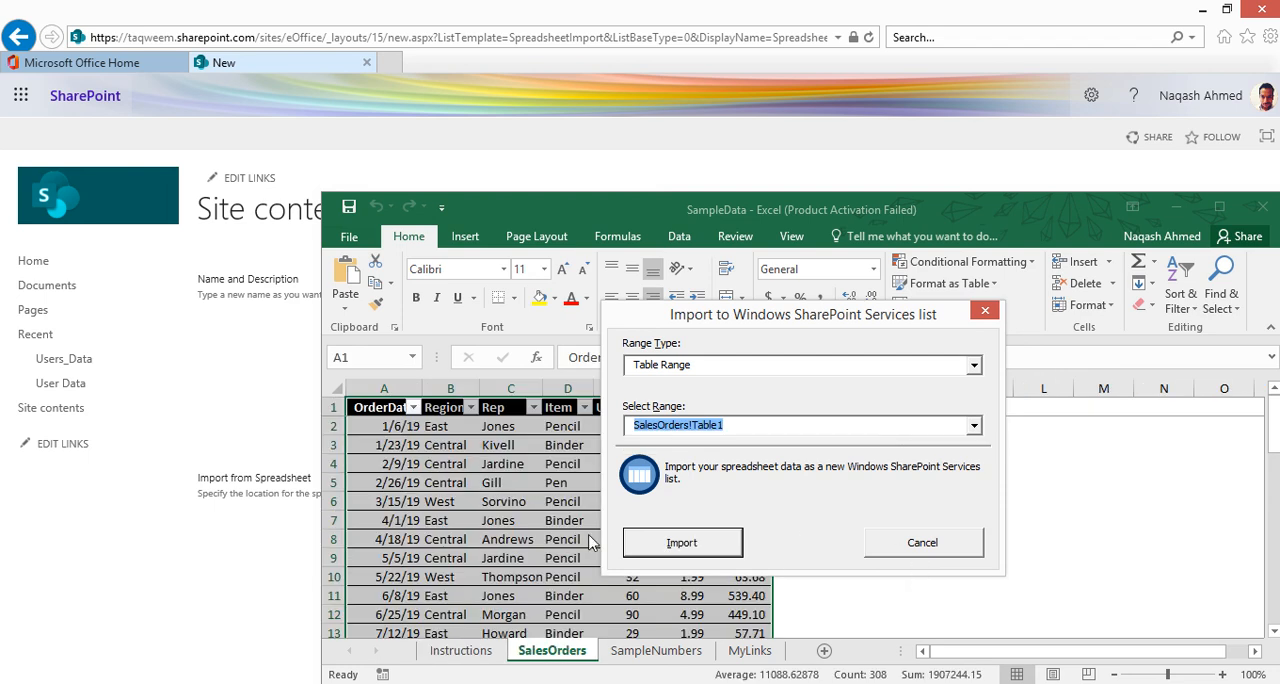
pyautogui.click(662, 543)
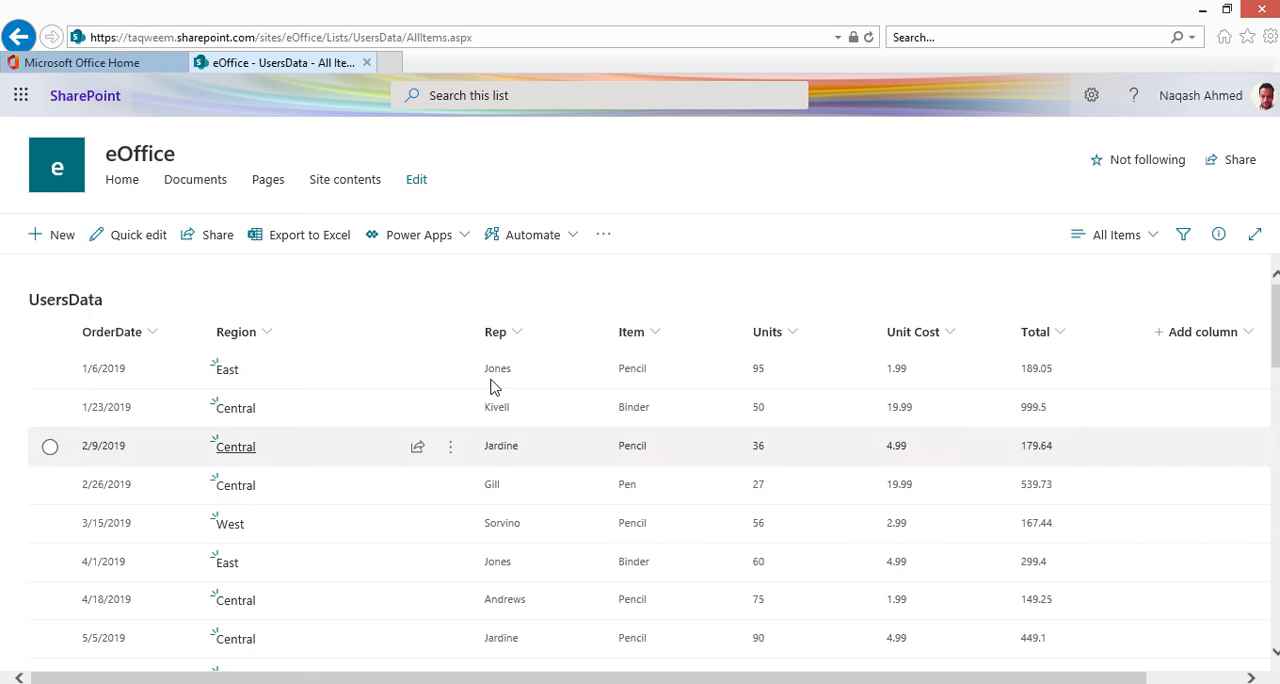
# Step: Scroll through the imported UsersData list items
pyautogui.scroll(-10, 500, 388)
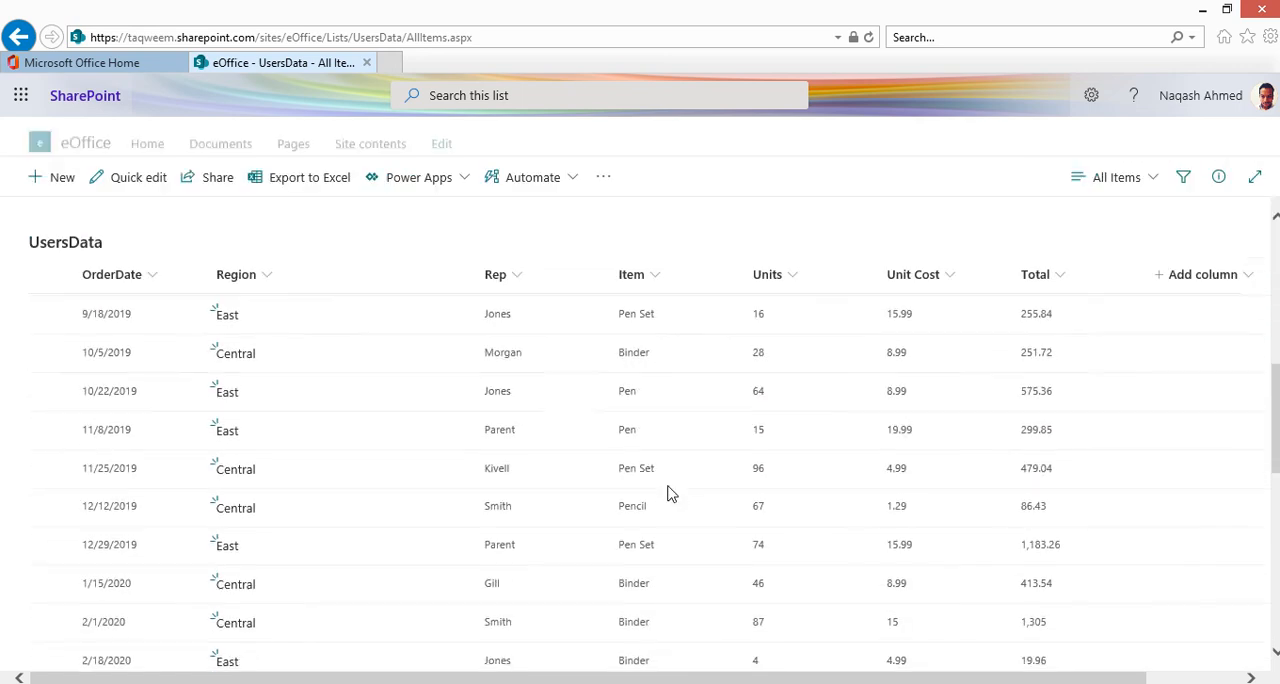
pyautogui.scroll(10, 667, 492)
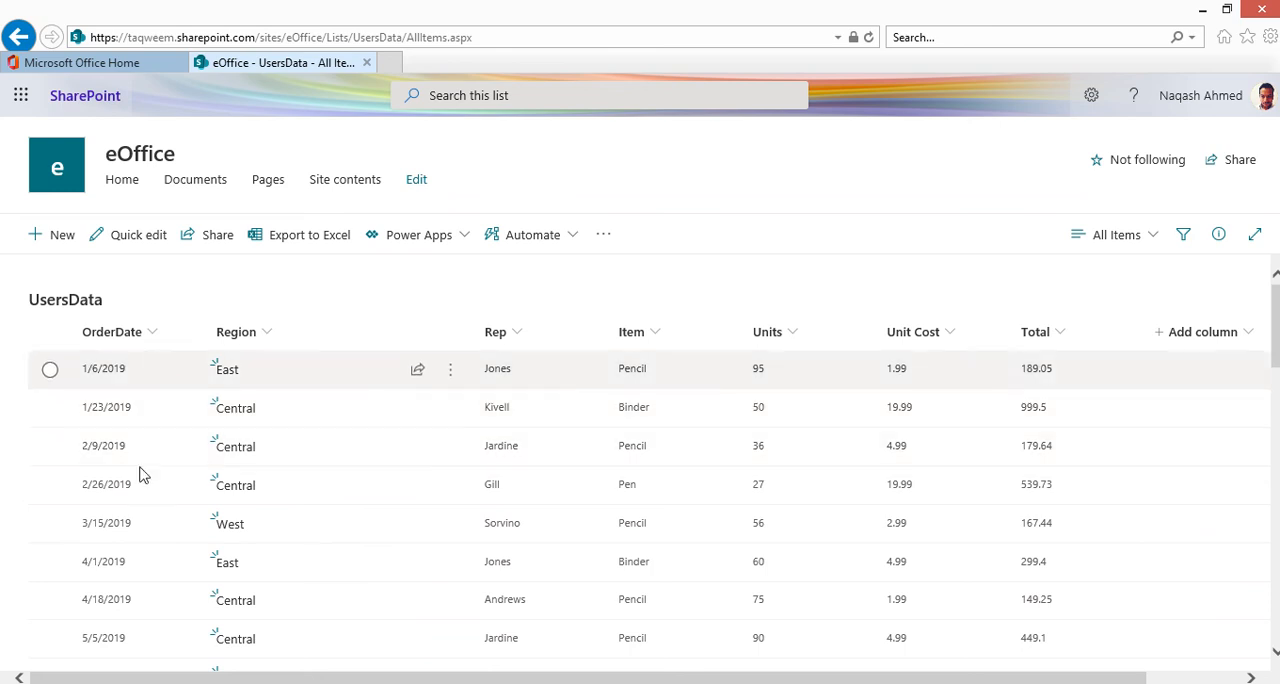
pyautogui.scroll(-10, 643, 475)
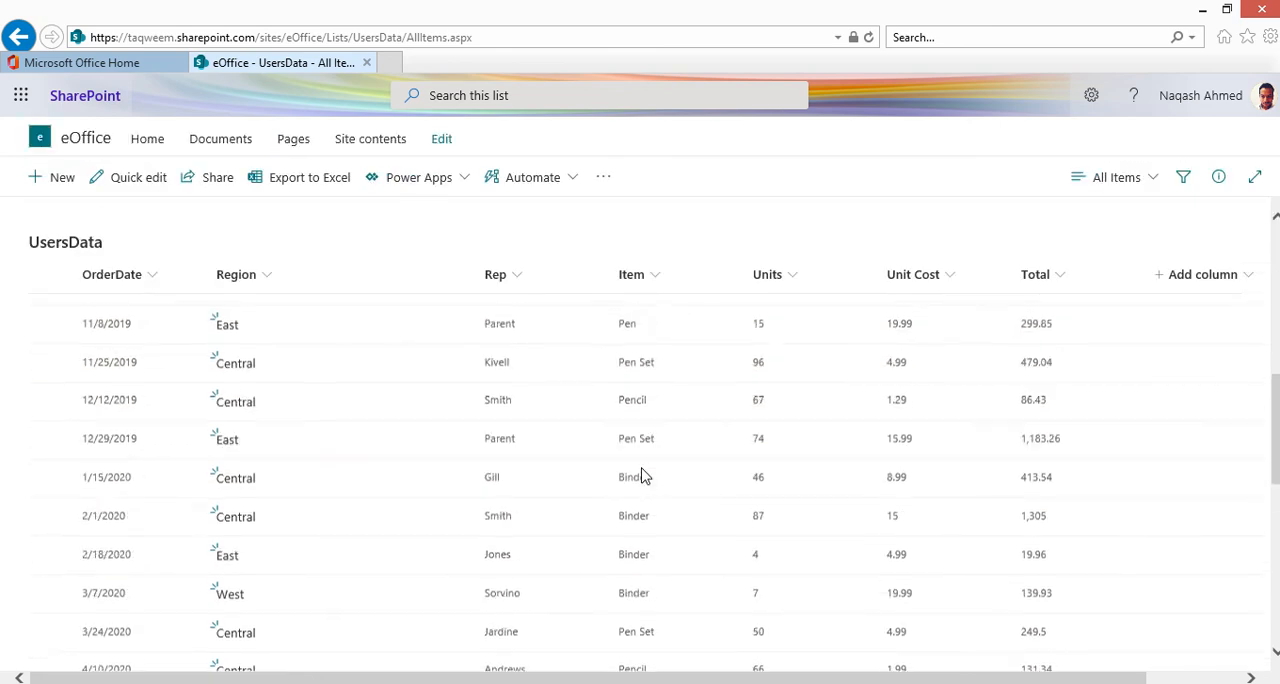
pyautogui.scroll(-5, 340, 428)
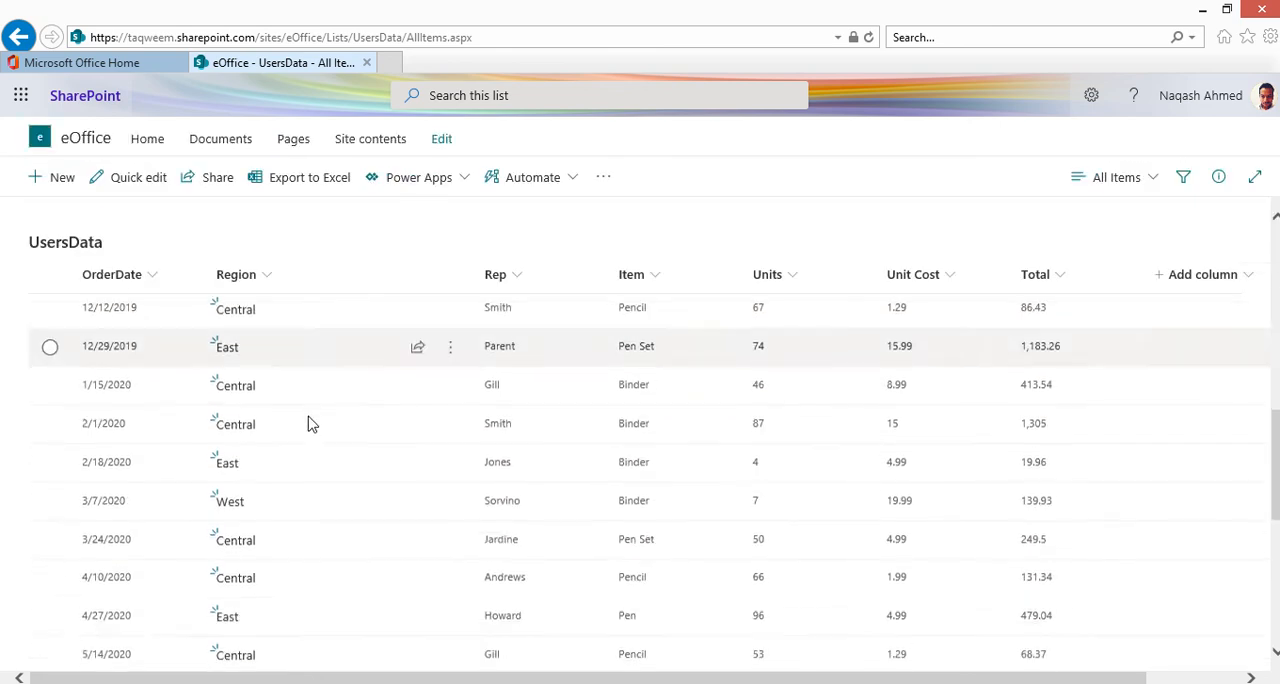
pyautogui.scroll(15, 310, 424)
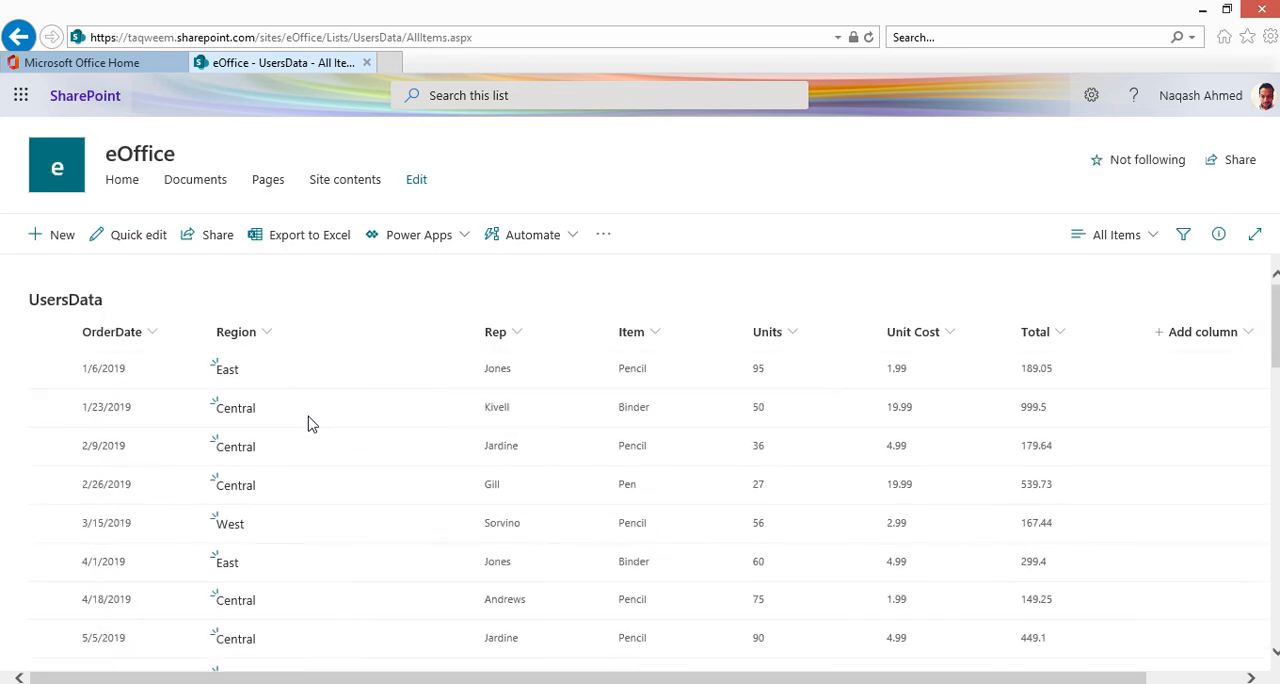
# Step: Start quick edit on the UsersData list and set a new row's OrderDate to 9/17/2020
pyautogui.click(128, 245)
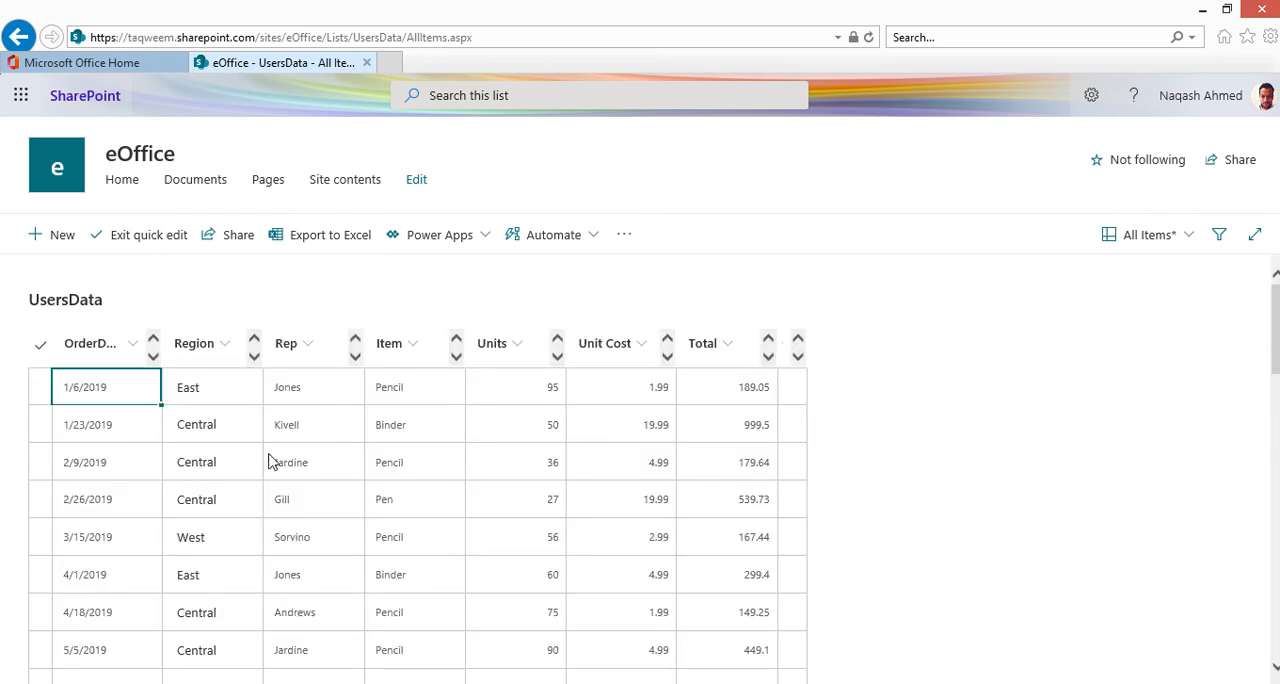
pyautogui.scroll(-15, 242, 452)
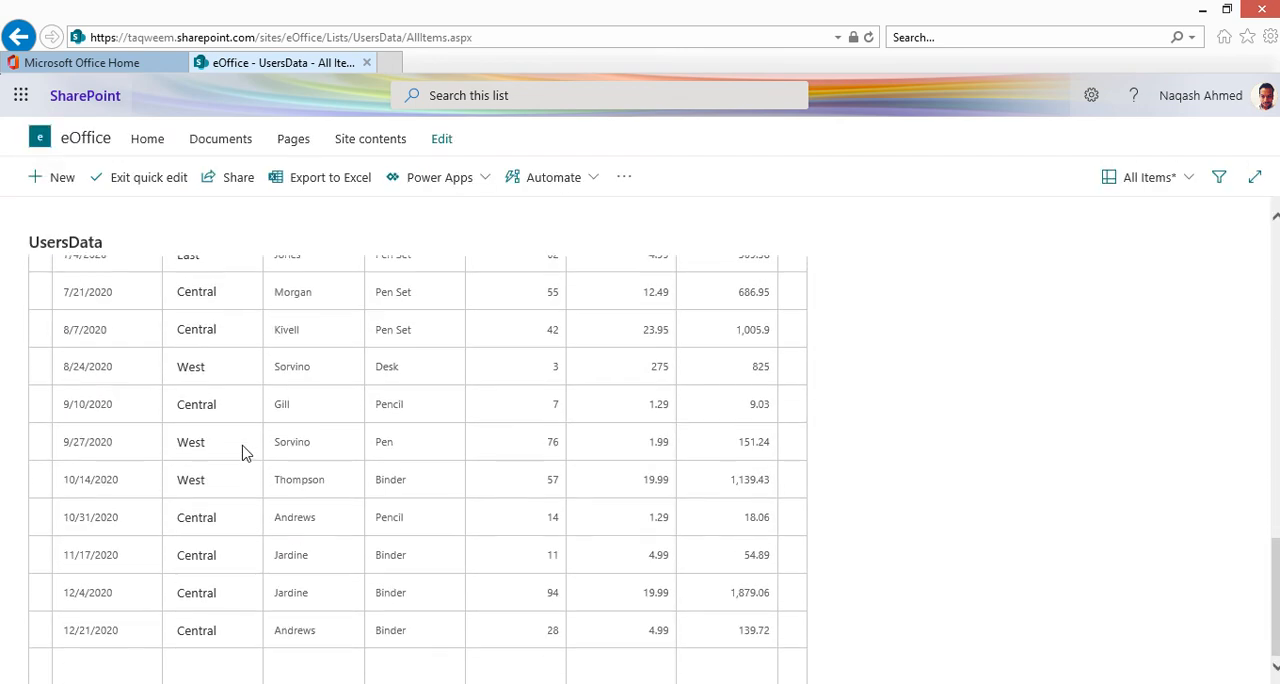
pyautogui.click(102, 663)
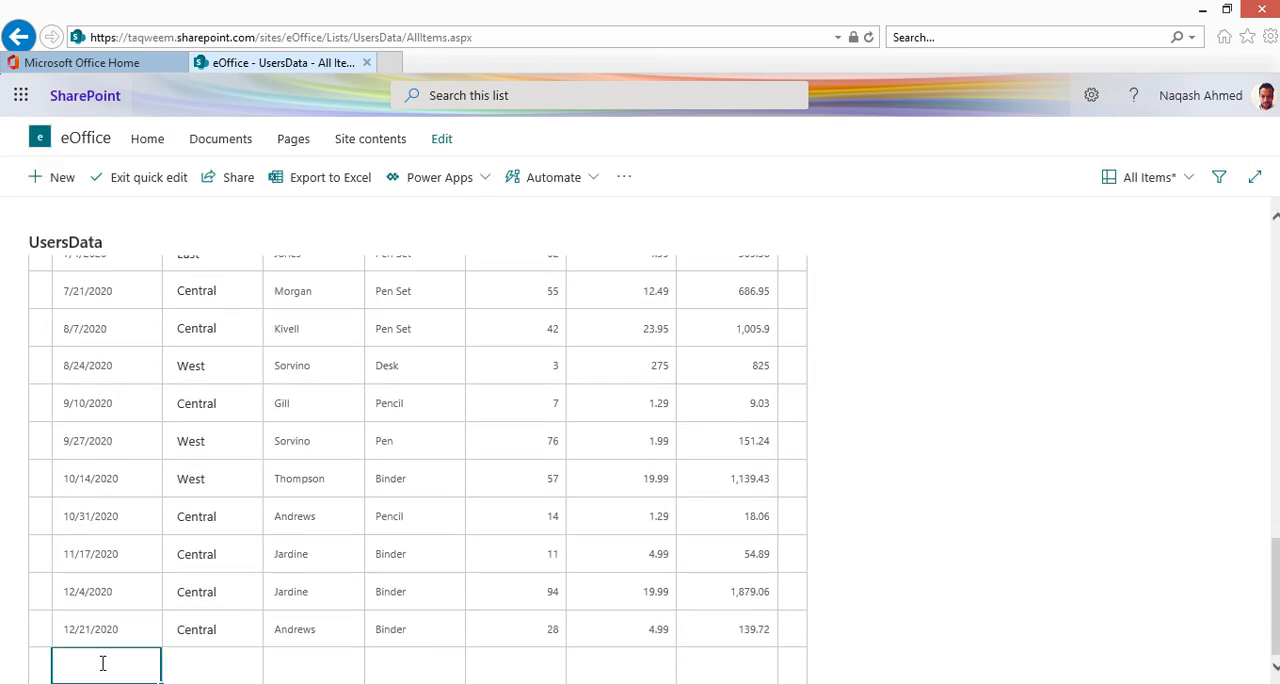
pyautogui.click(102, 663)
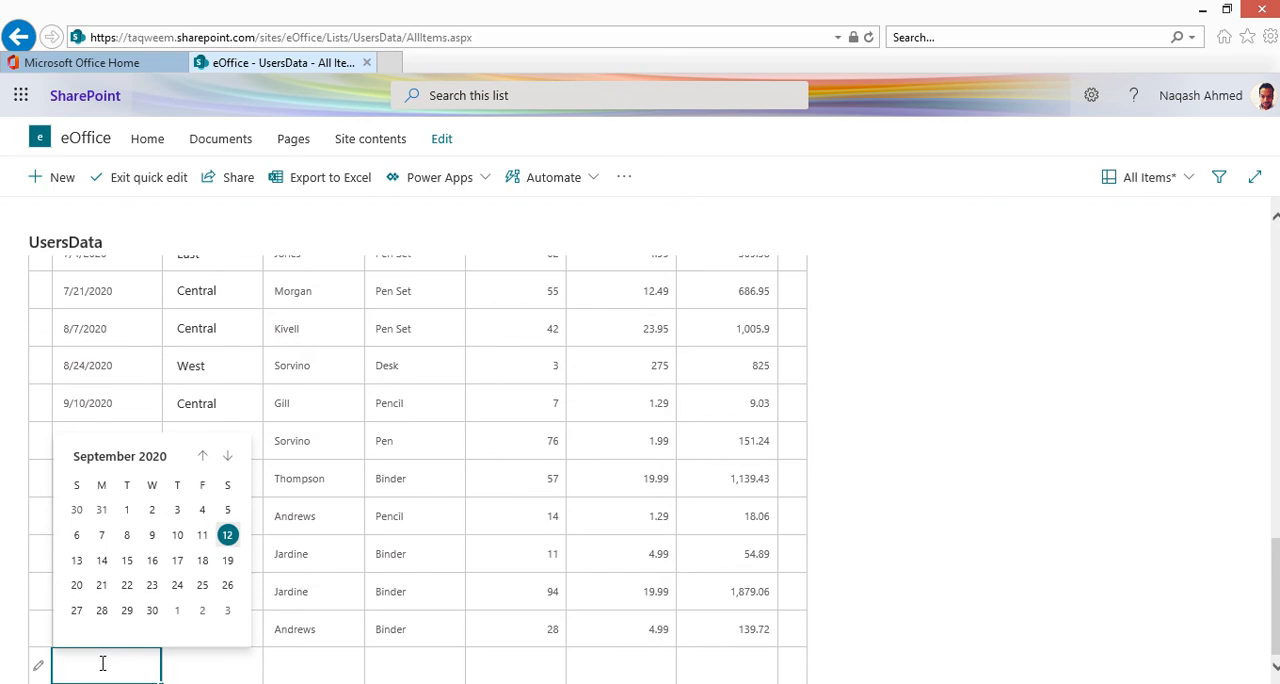
pyautogui.click(177, 560)
pyautogui.click(204, 670)
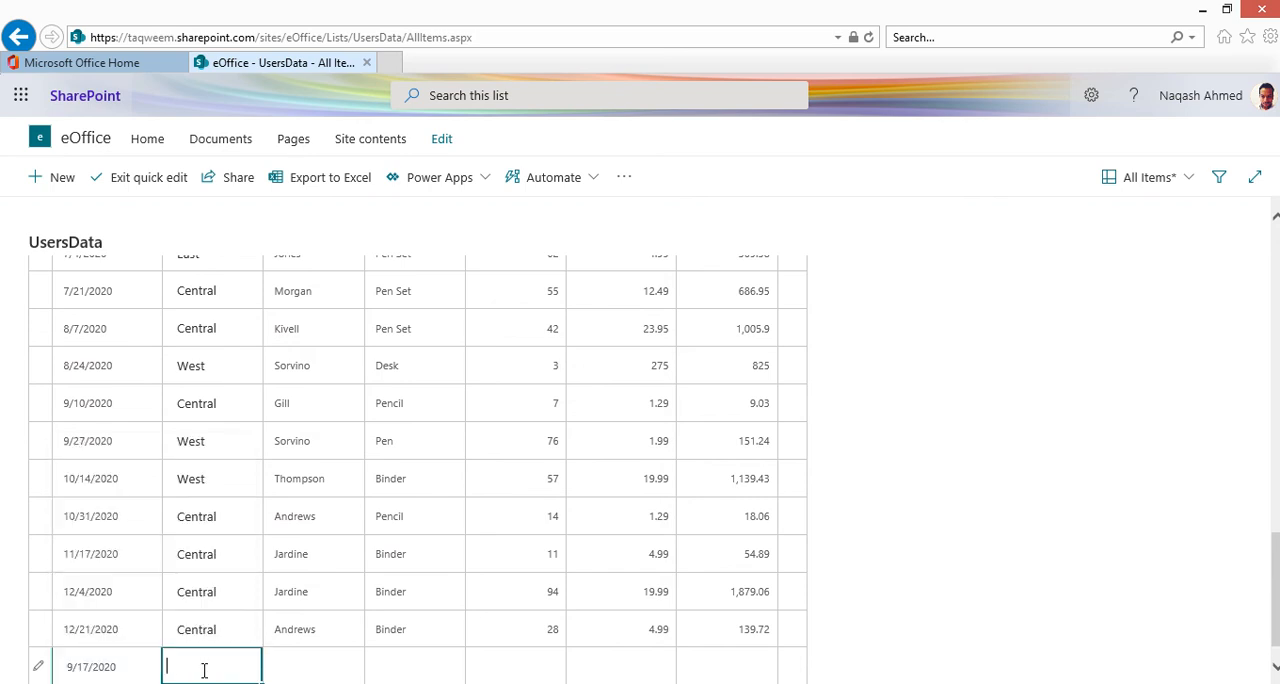
# Step: Enter Central as the new row's Region and the site owner's first name as its Rep
pyautogui.write('Cn')
pyautogui.press('BackSpace')
pyautogui.write('entral')
pyautogui.click(306, 666)
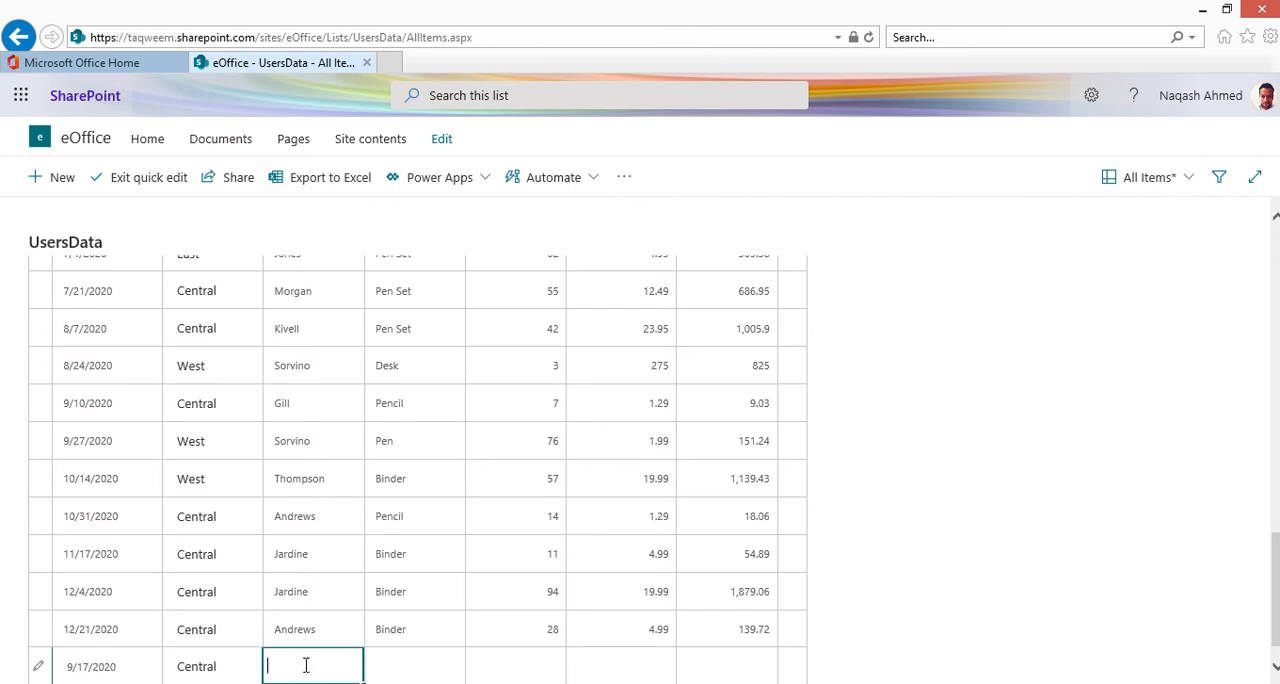
pyautogui.write('n')
pyautogui.press('BackSpace')
pyautogui.write('Naqash')
pyautogui.click(403, 677)
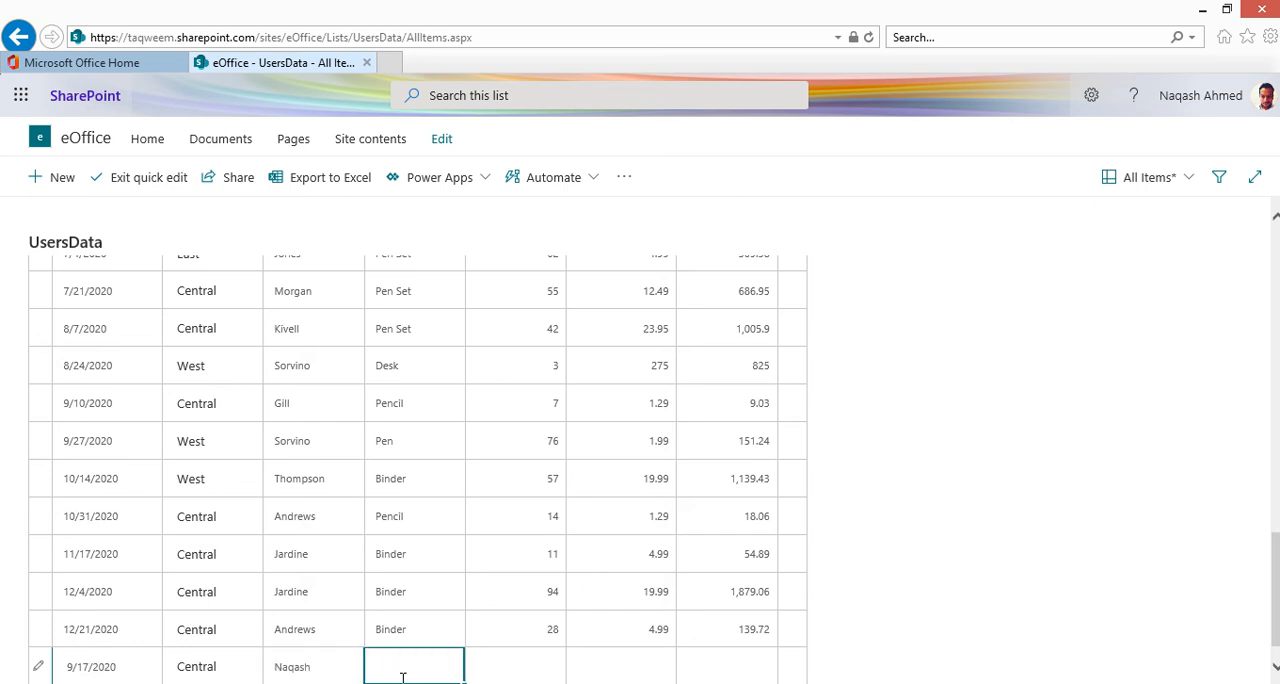
# Step: Fill in the new row with Business as Item, 15 Units, 3.58 Unit Cost and 125.5 Total
pyautogui.write('Business')
pyautogui.click(532, 674)
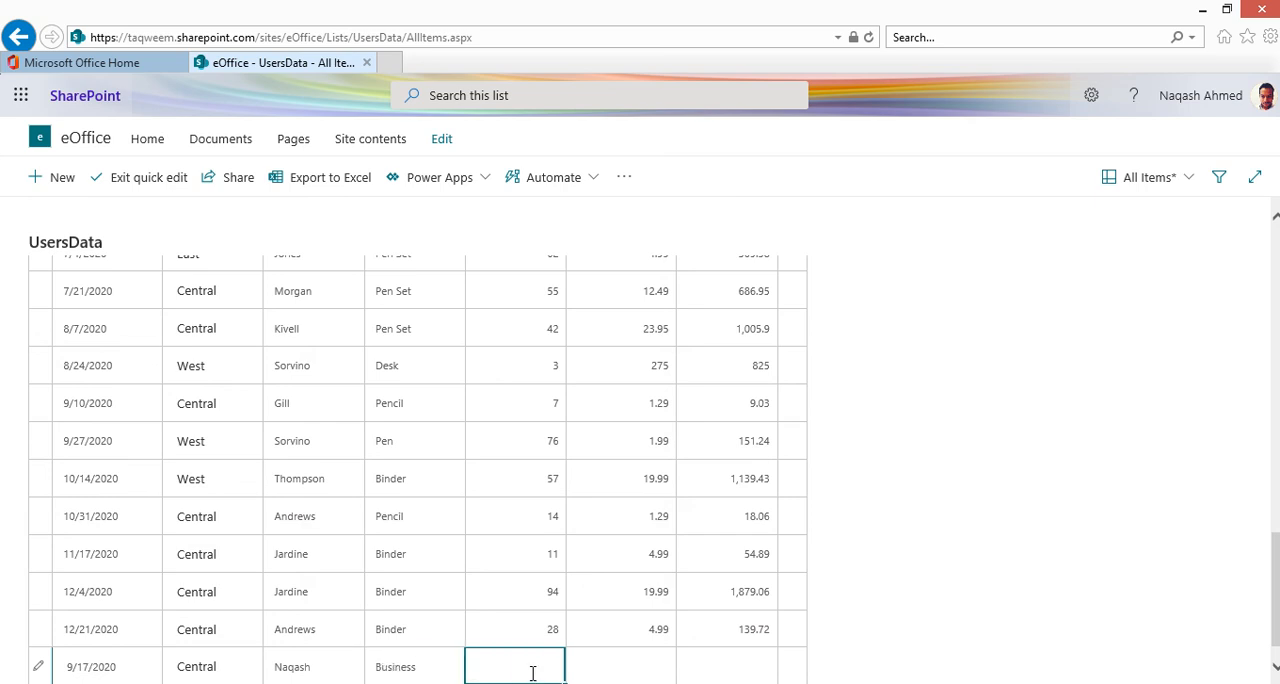
pyautogui.write('15')
pyautogui.click(614, 656)
pyautogui.write('3.58')
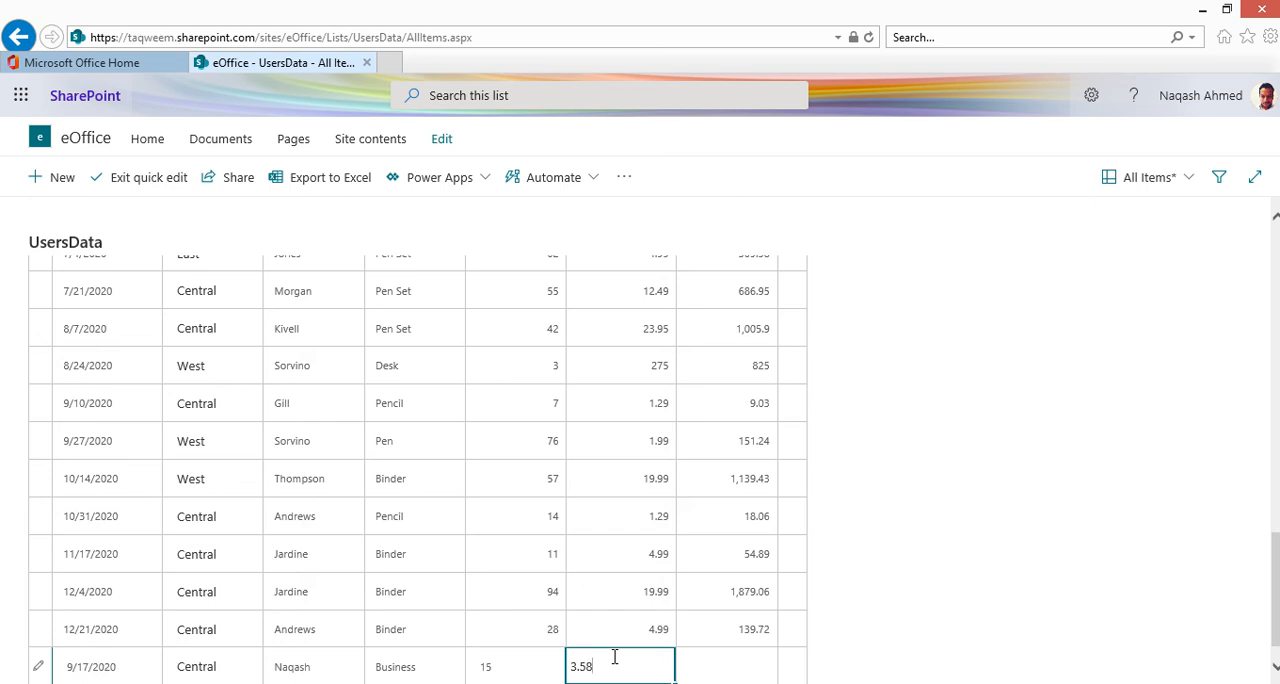
pyautogui.click(732, 675)
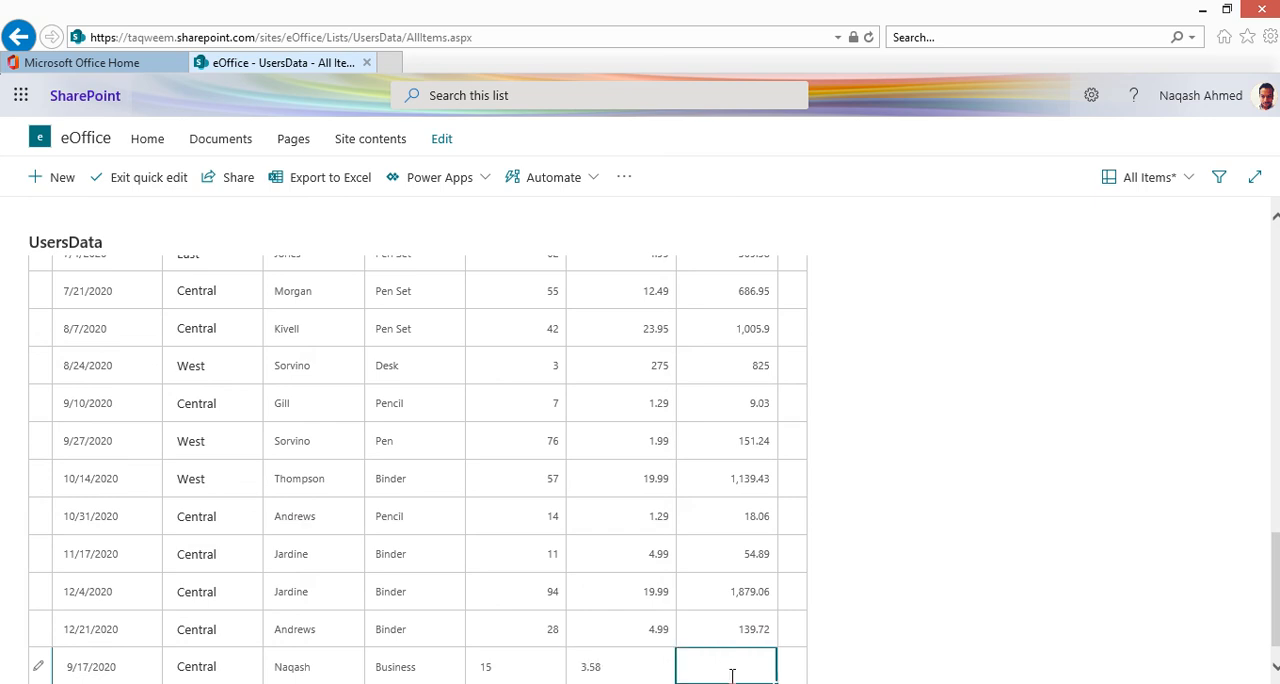
pyautogui.write('125.5')
# Step: Try to exit quick edit, then choose to go fix the problems in the new row
pyautogui.click(985, 525)
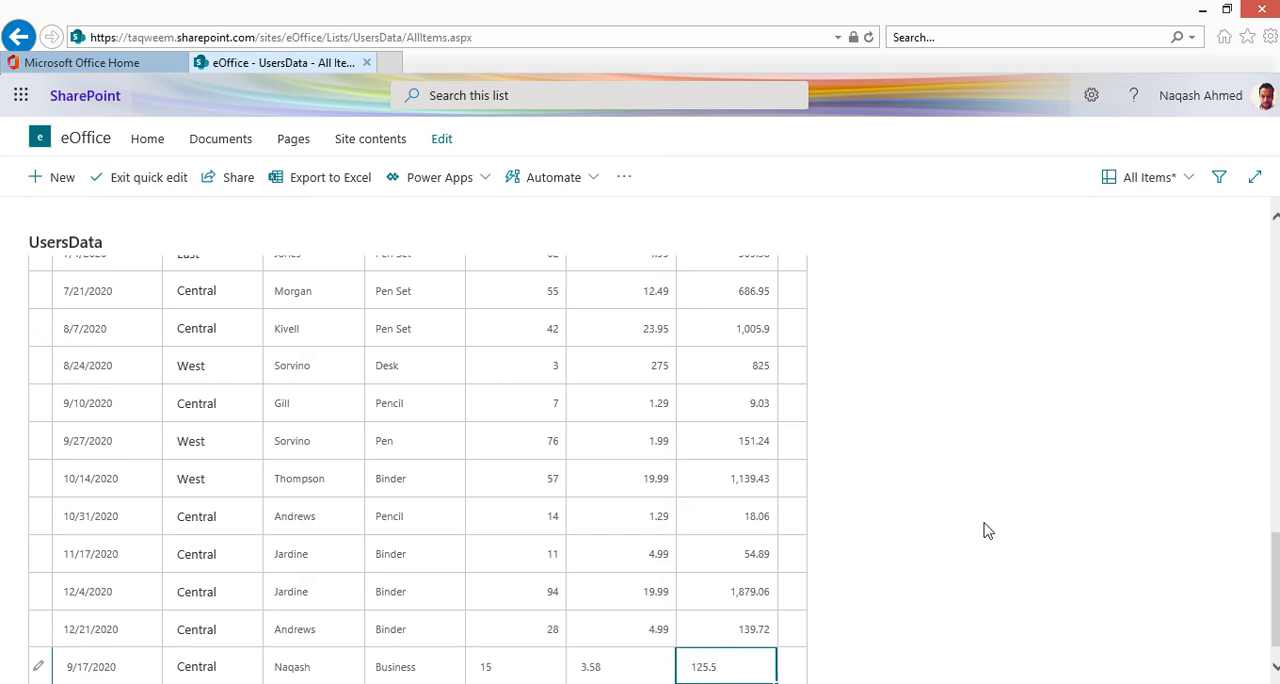
pyautogui.click(121, 177)
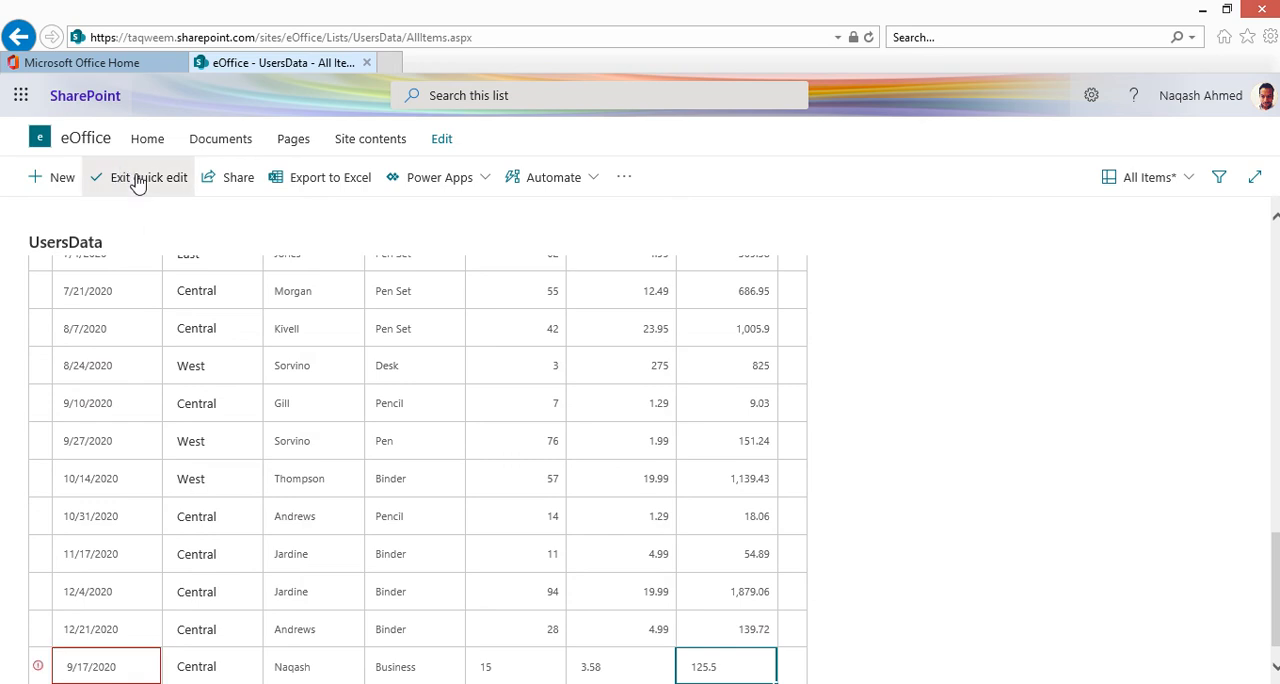
pyautogui.click(138, 182)
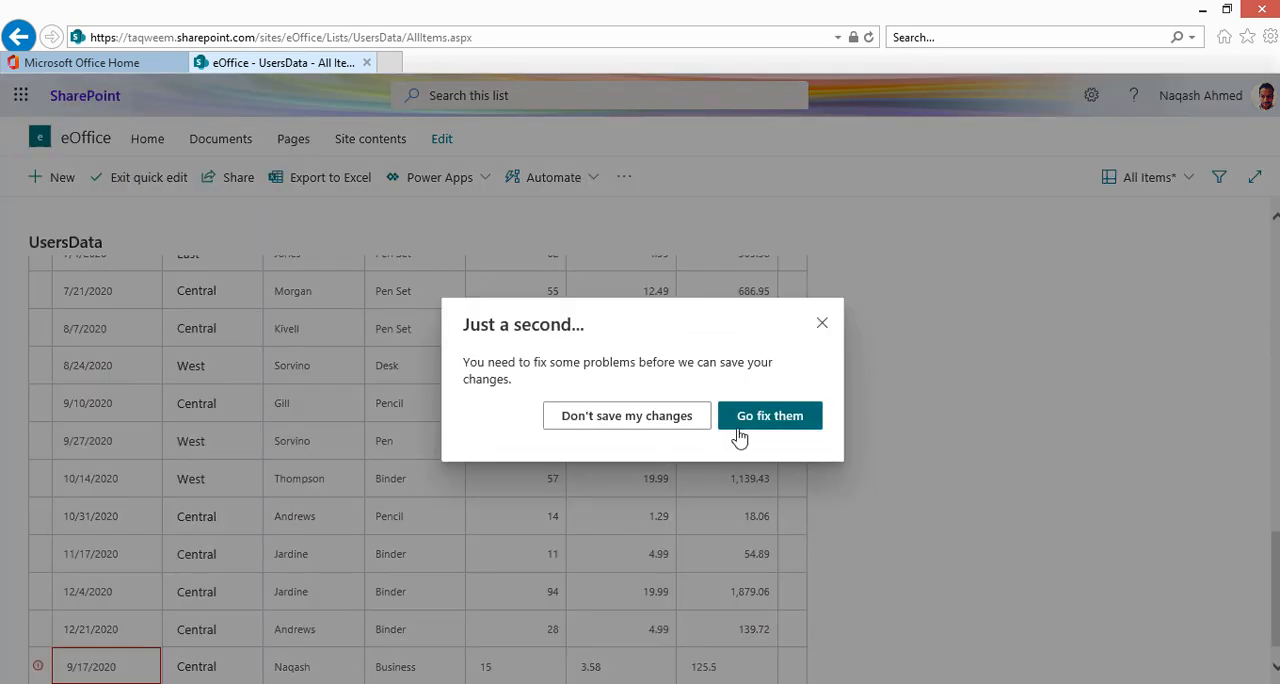
pyautogui.click(767, 416)
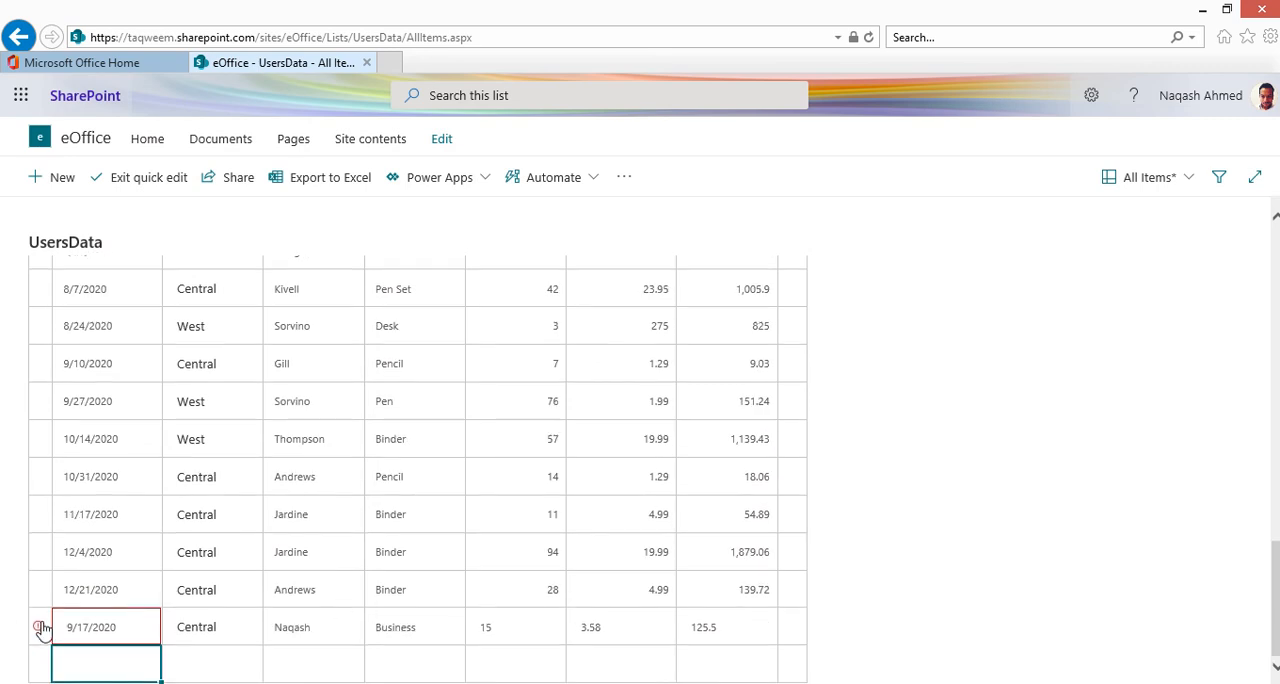
# Step: Change the new row's OrderDate to 9/2/2020 using the date picker
pyautogui.click(93, 630)
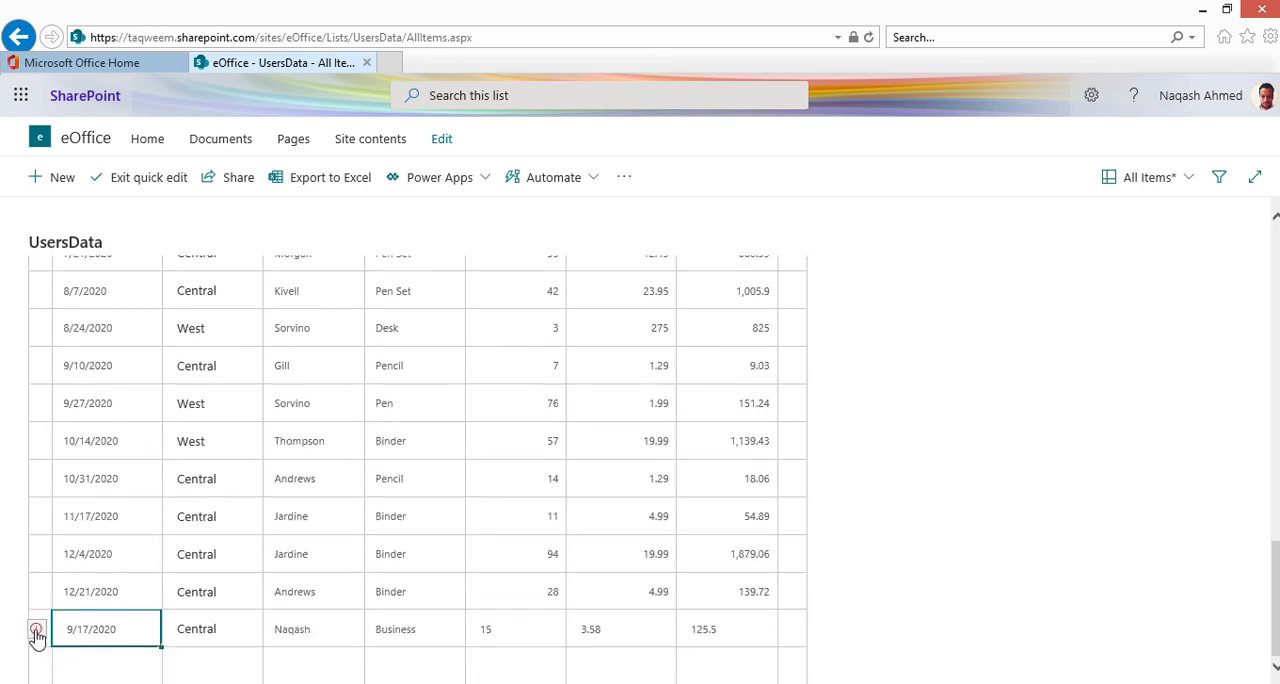
pyautogui.moveTo(36, 635)
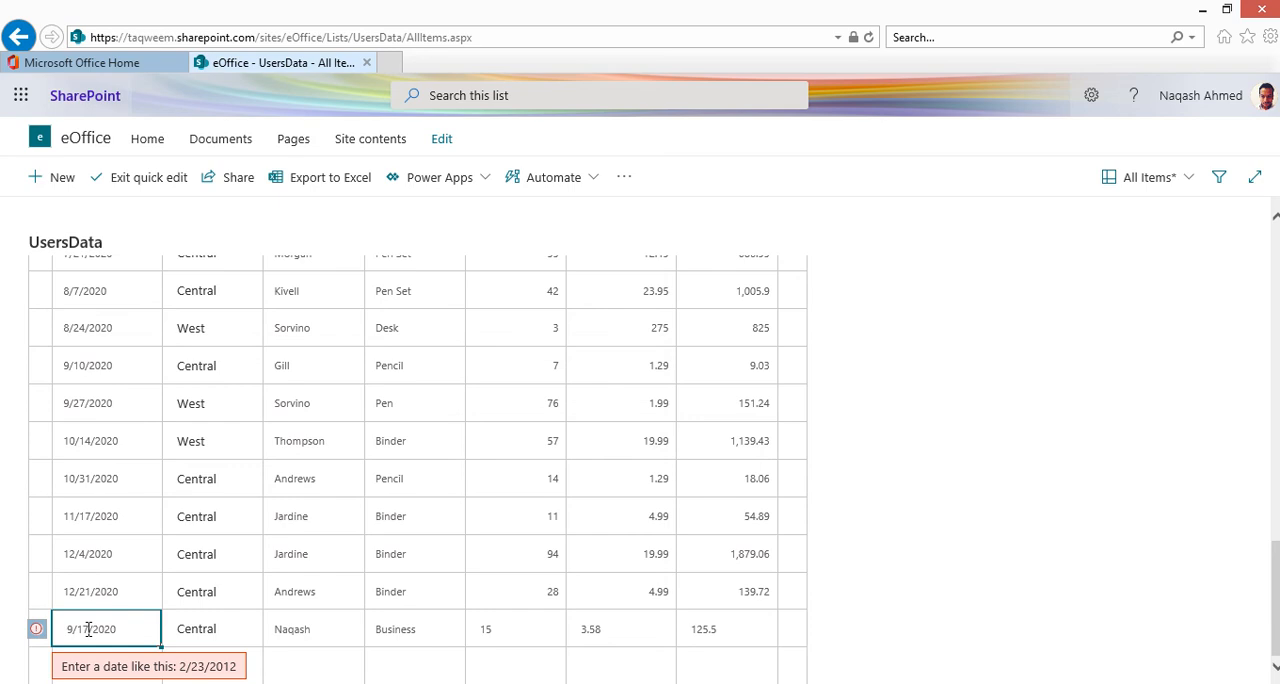
pyautogui.click(148, 633)
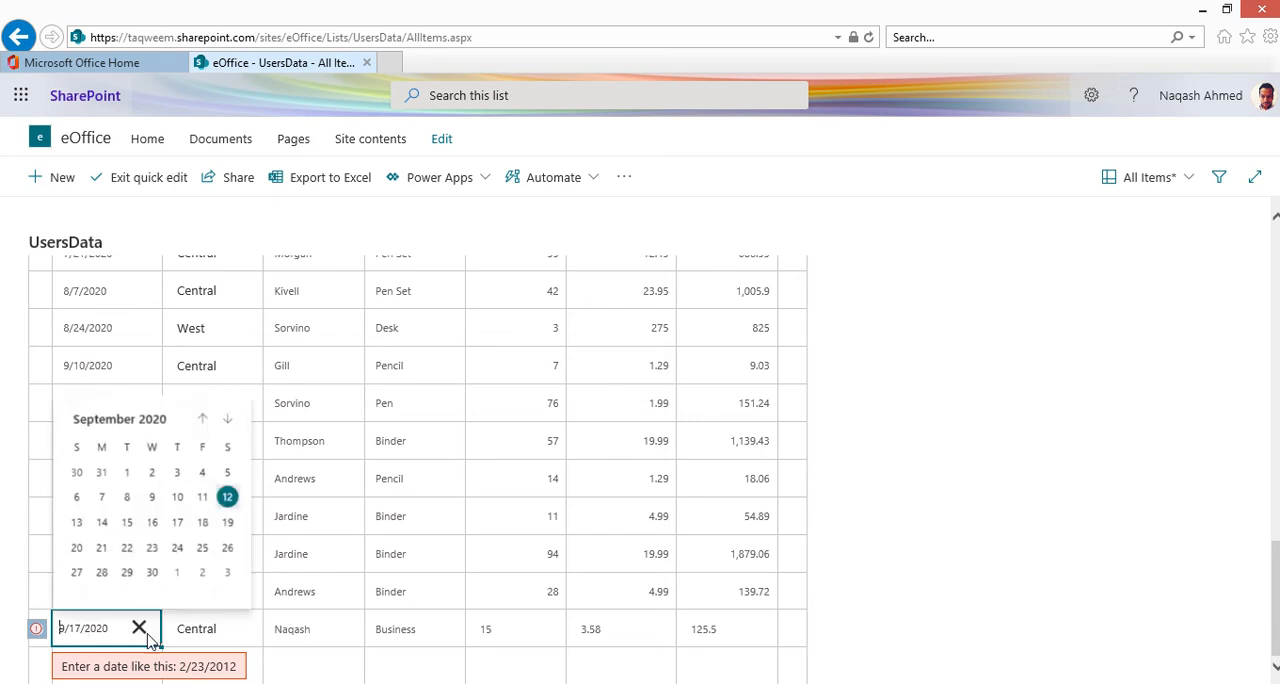
pyautogui.click(152, 472)
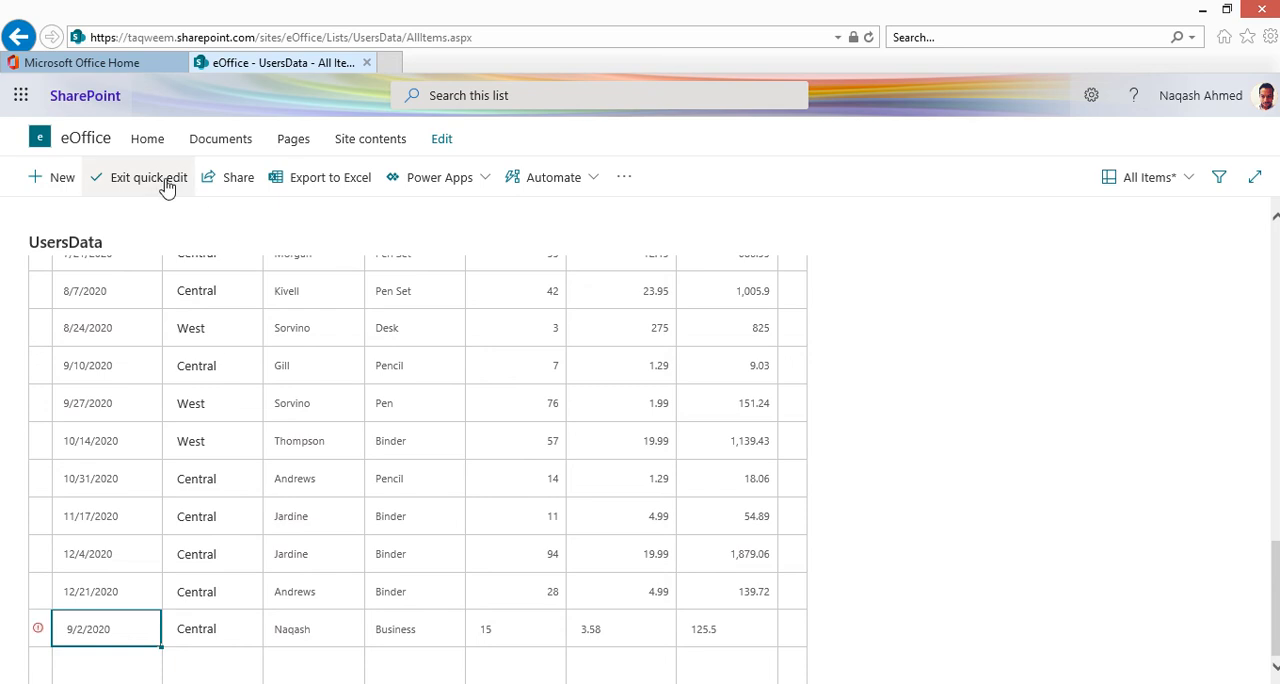
# Step: Exit quick edit without saving the changes to the new row
pyautogui.scroll(10, 652, 463)
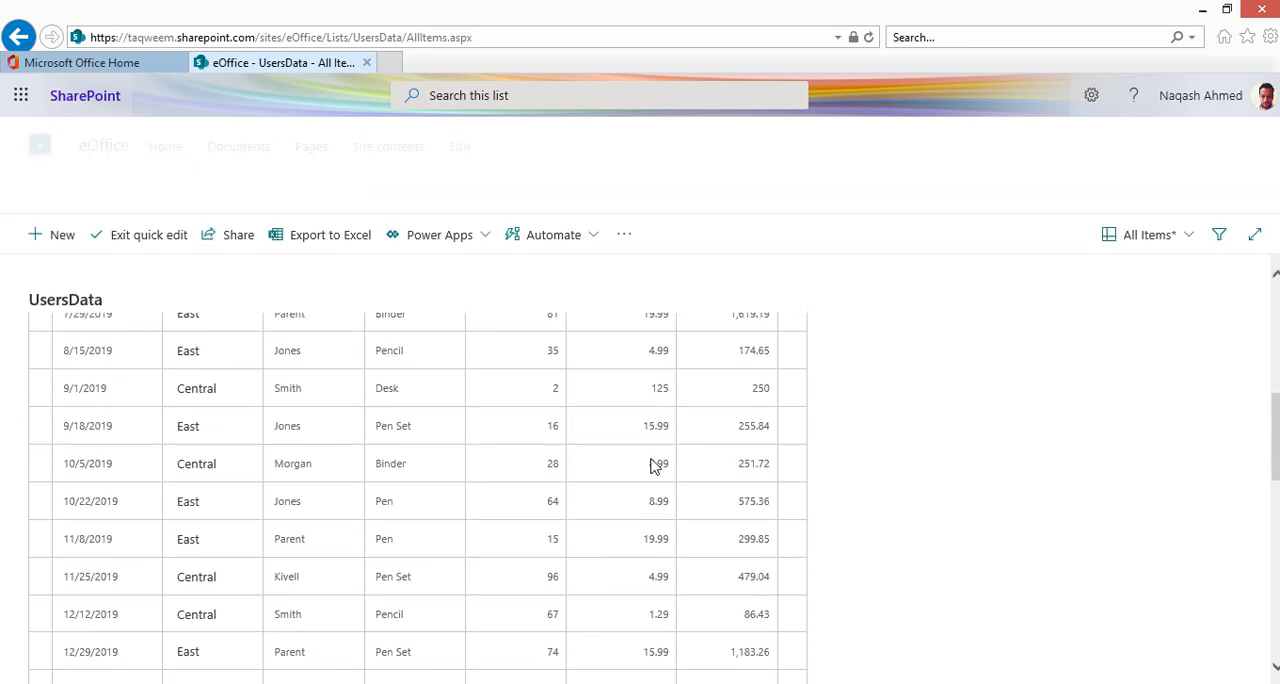
pyautogui.scroll(5, 652, 460)
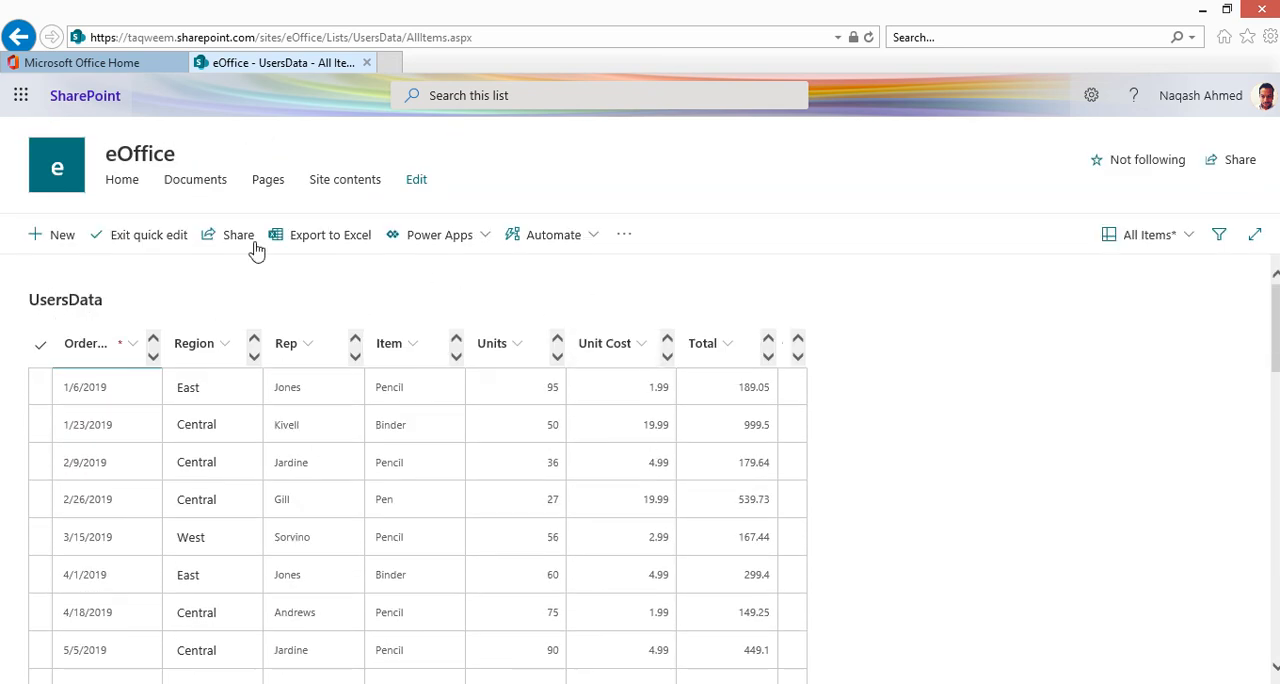
pyautogui.click(138, 240)
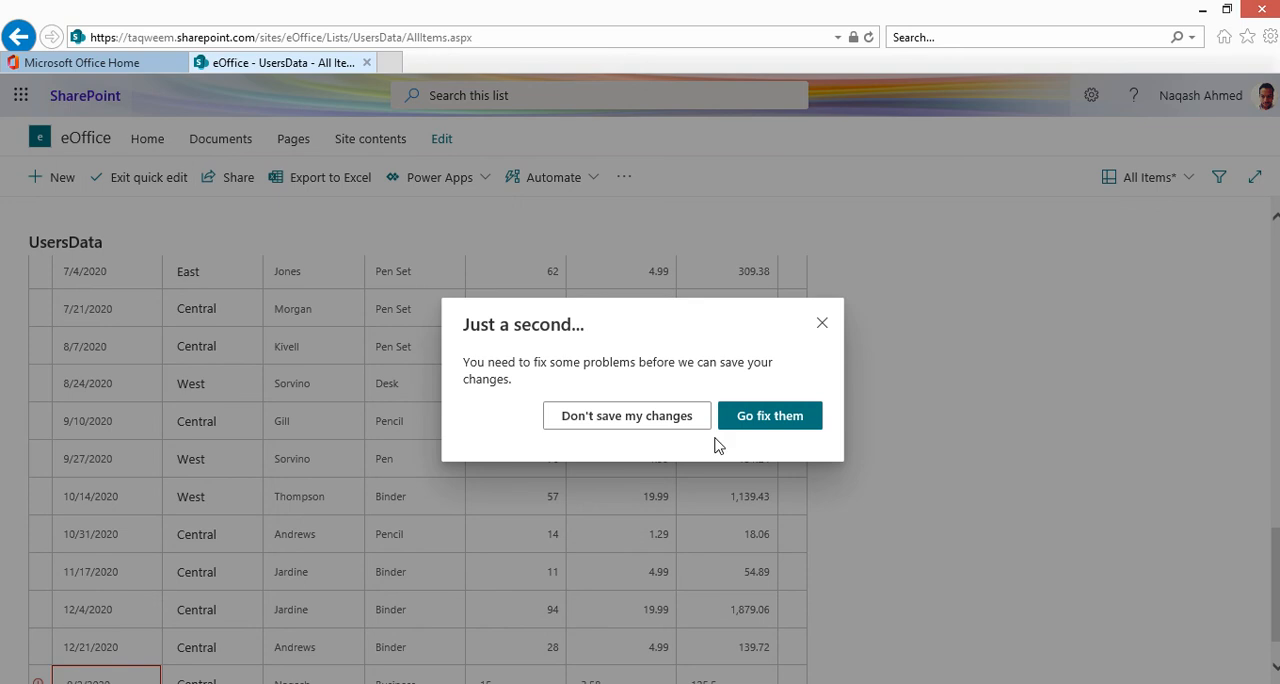
pyautogui.click(641, 418)
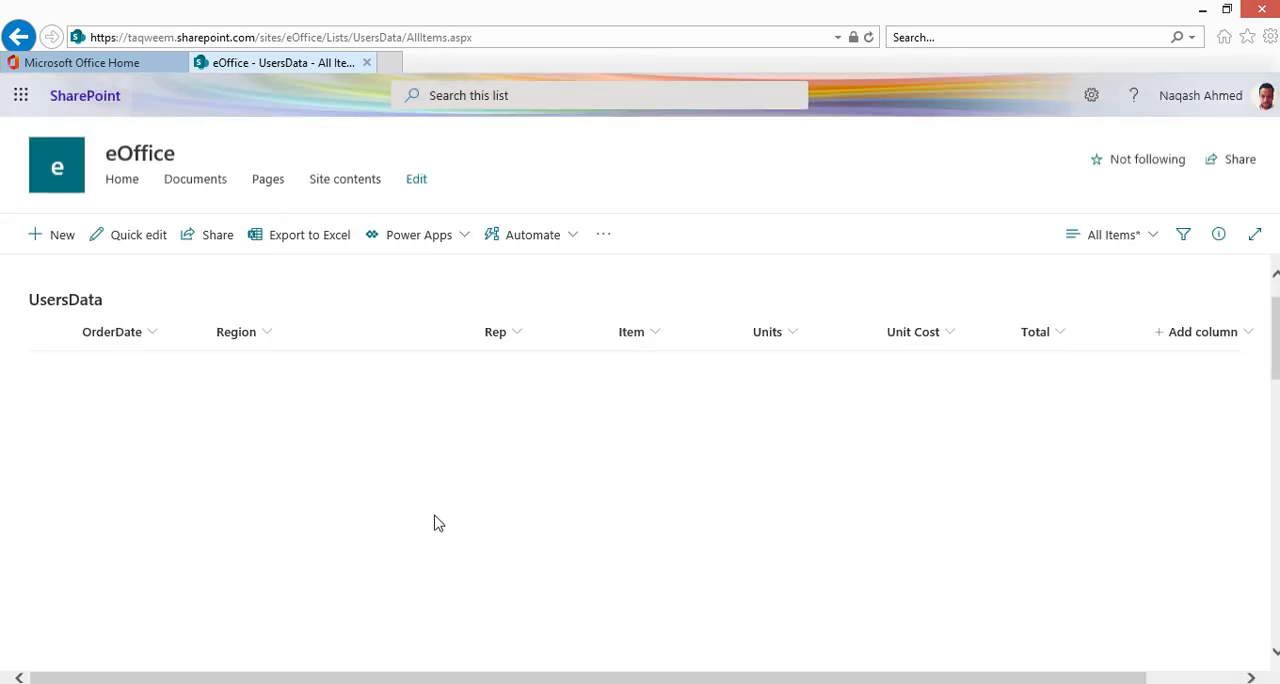
# Step: Browse the UsersData list items and open the view options menu
pyautogui.scroll(-2, 540, 574)
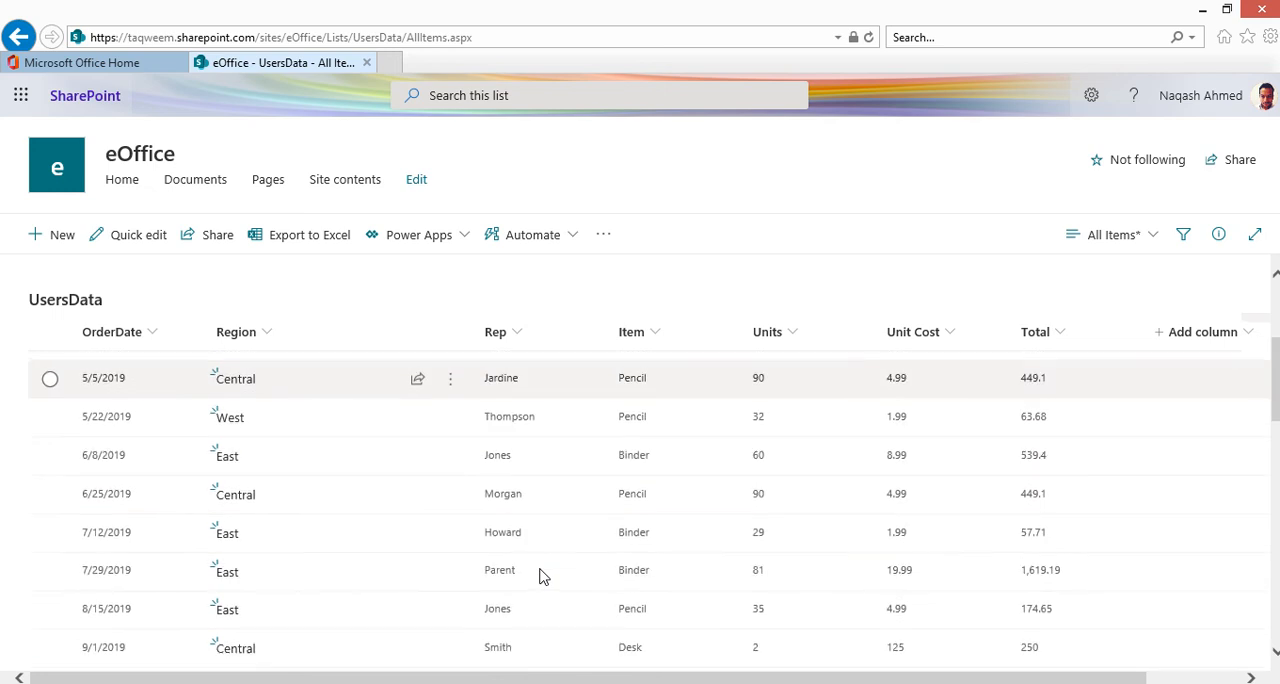
pyautogui.scroll(-10, 365, 591)
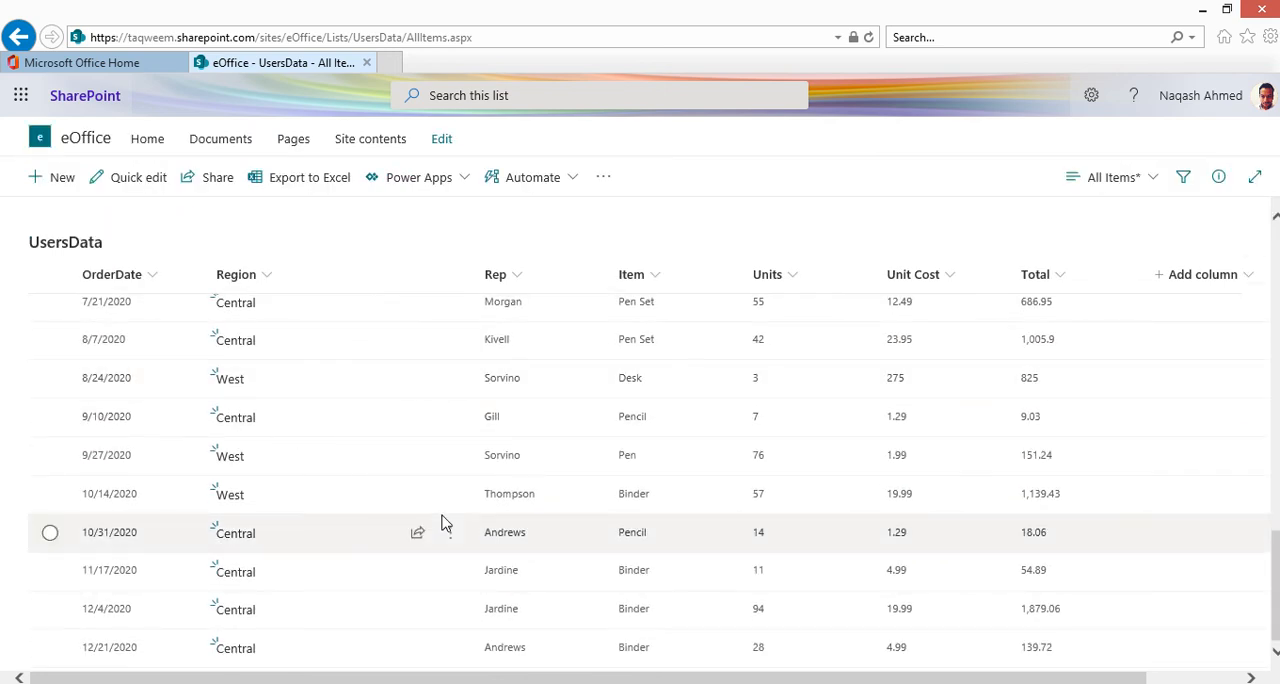
pyautogui.scroll(12, 443, 521)
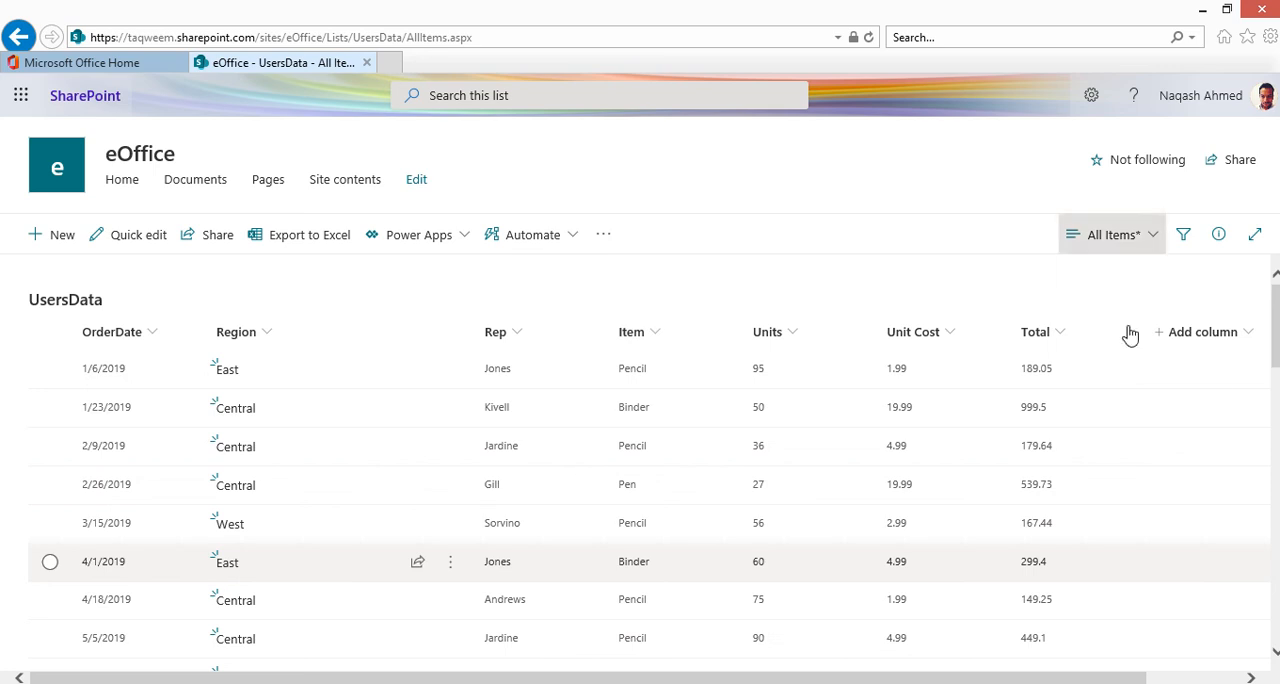
pyautogui.click(1115, 235)
pyautogui.click(1141, 301)
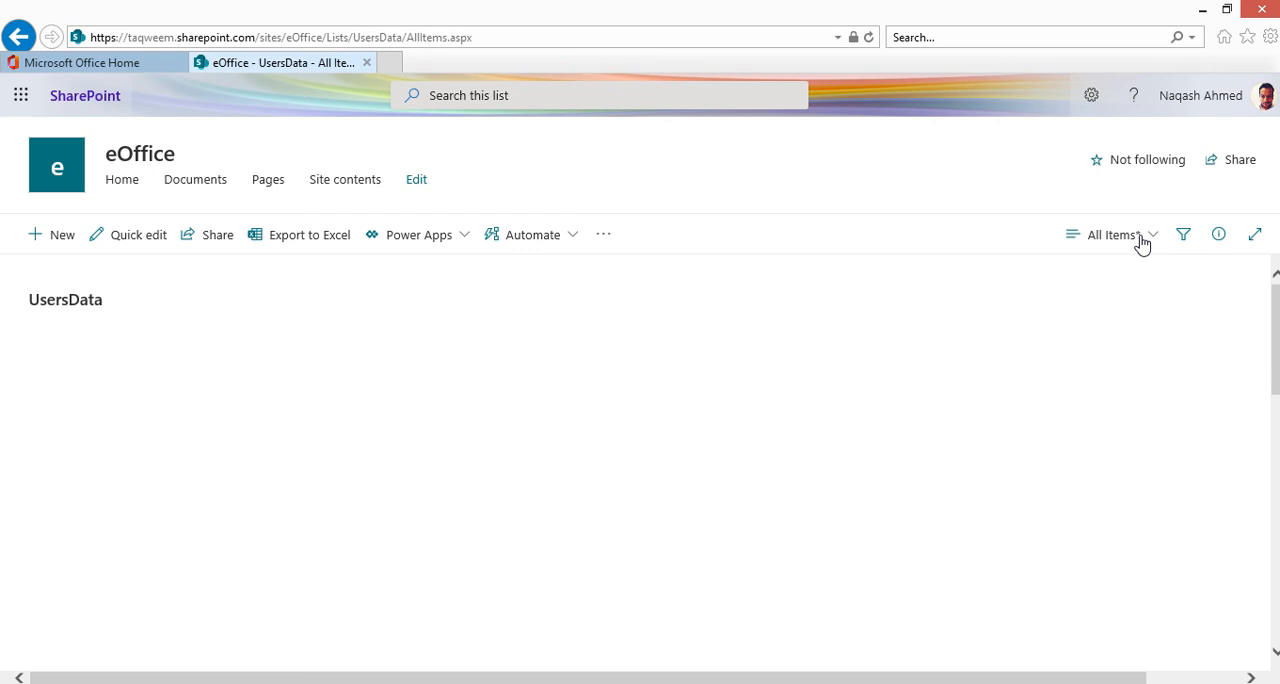
pyautogui.click(1141, 240)
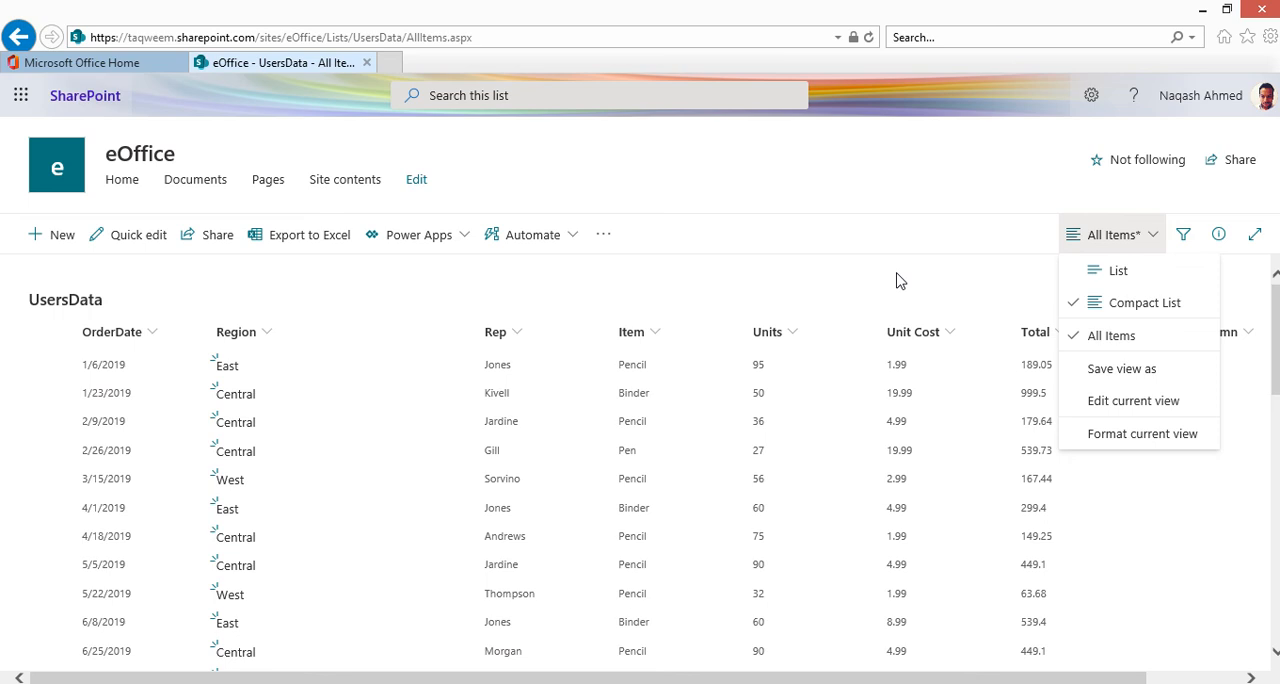
# Step: Open the list's filters pane and browse the available column filters
pyautogui.click(1187, 246)
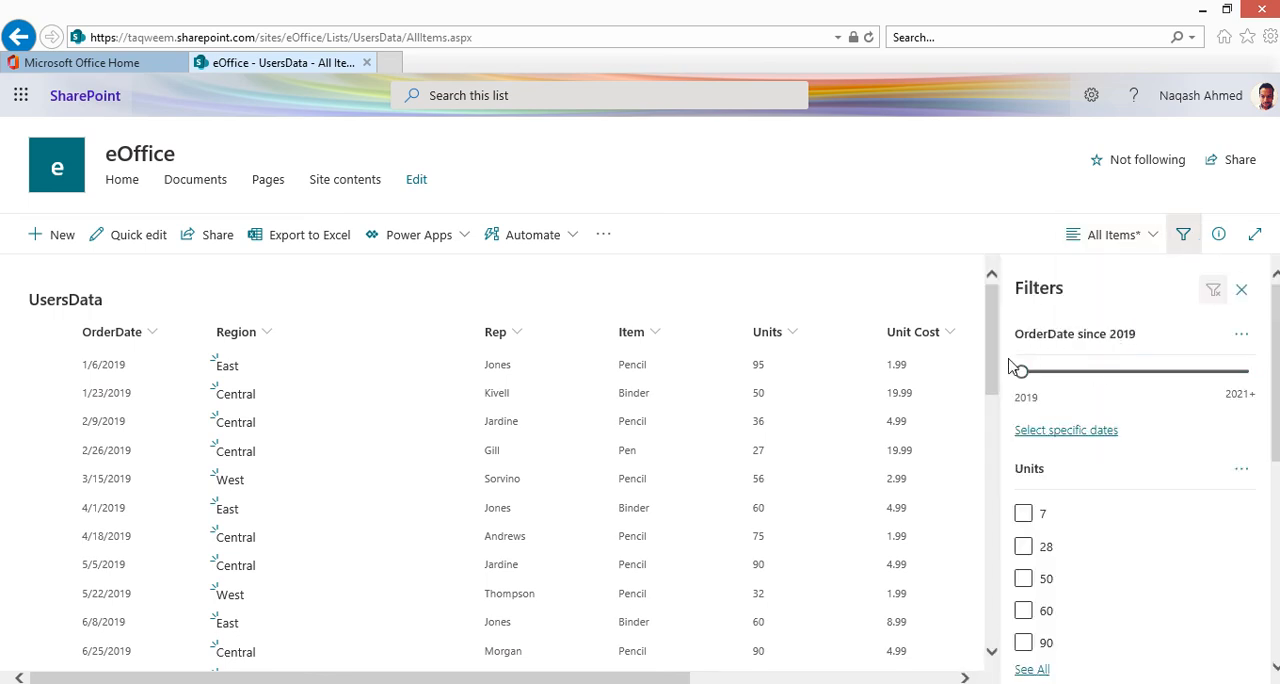
pyautogui.scroll(-5, 1128, 397)
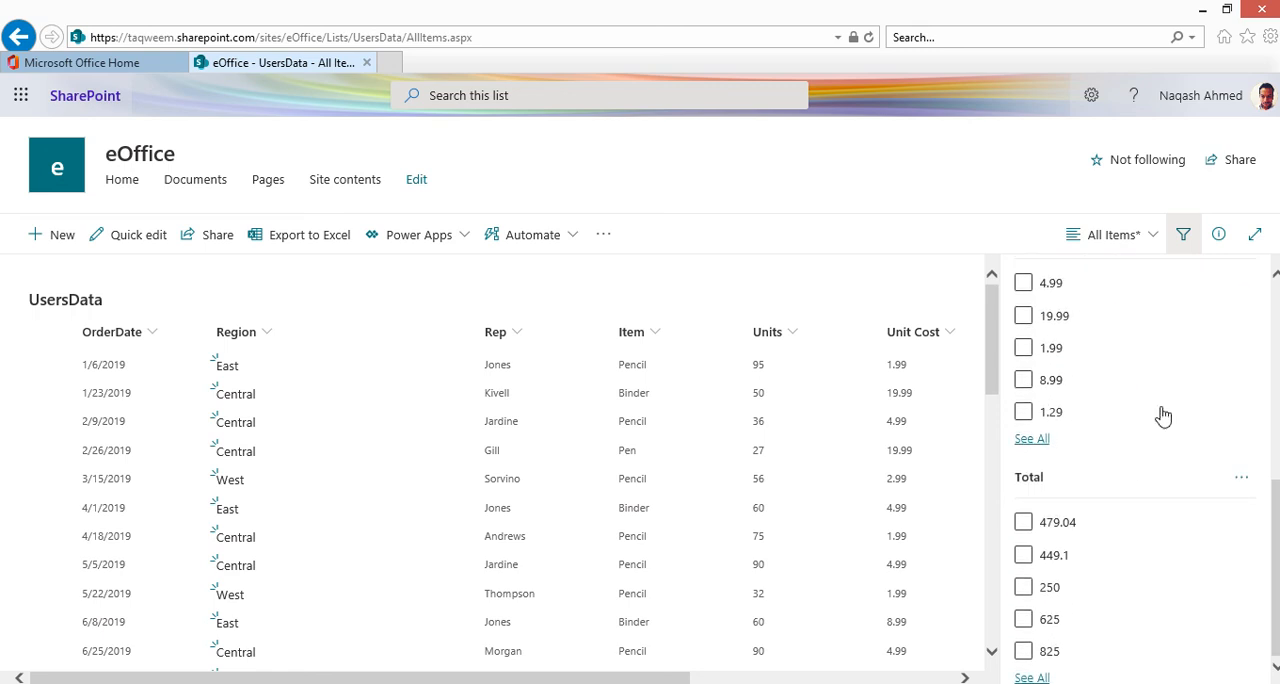
pyautogui.click(1216, 244)
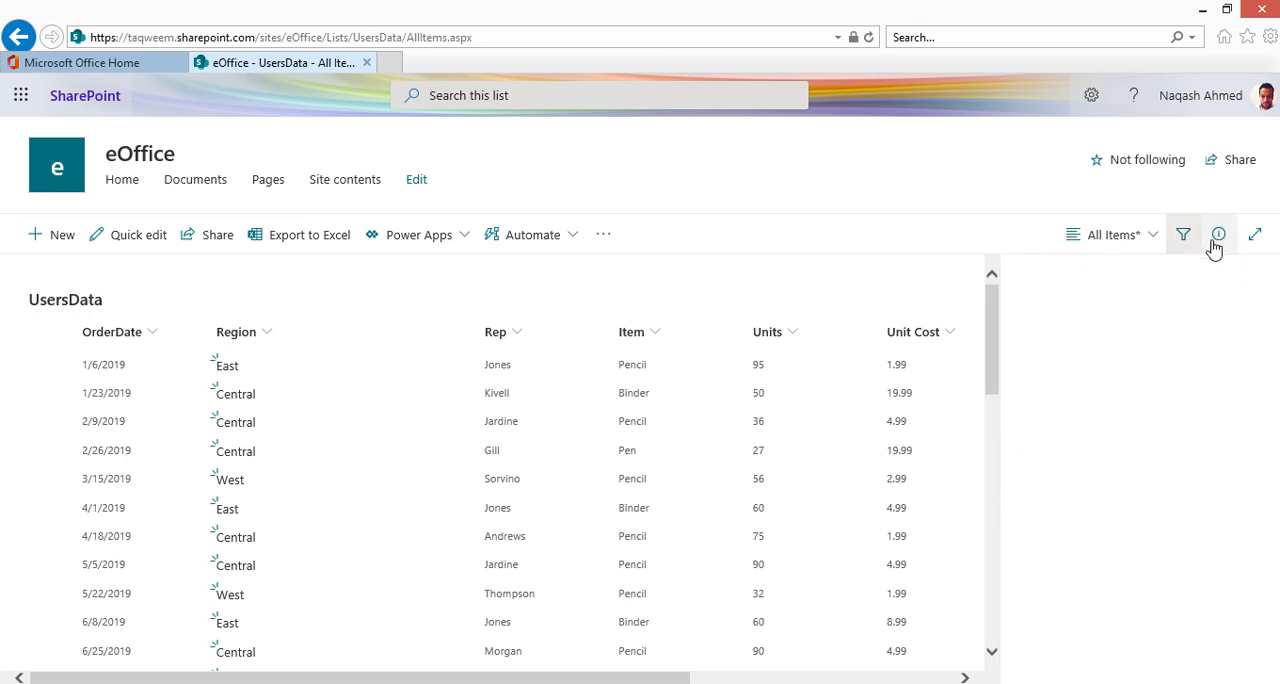
# Step: Open the list's details pane, review who has access under Manage Access, and close the panes
pyautogui.click(1216, 244)
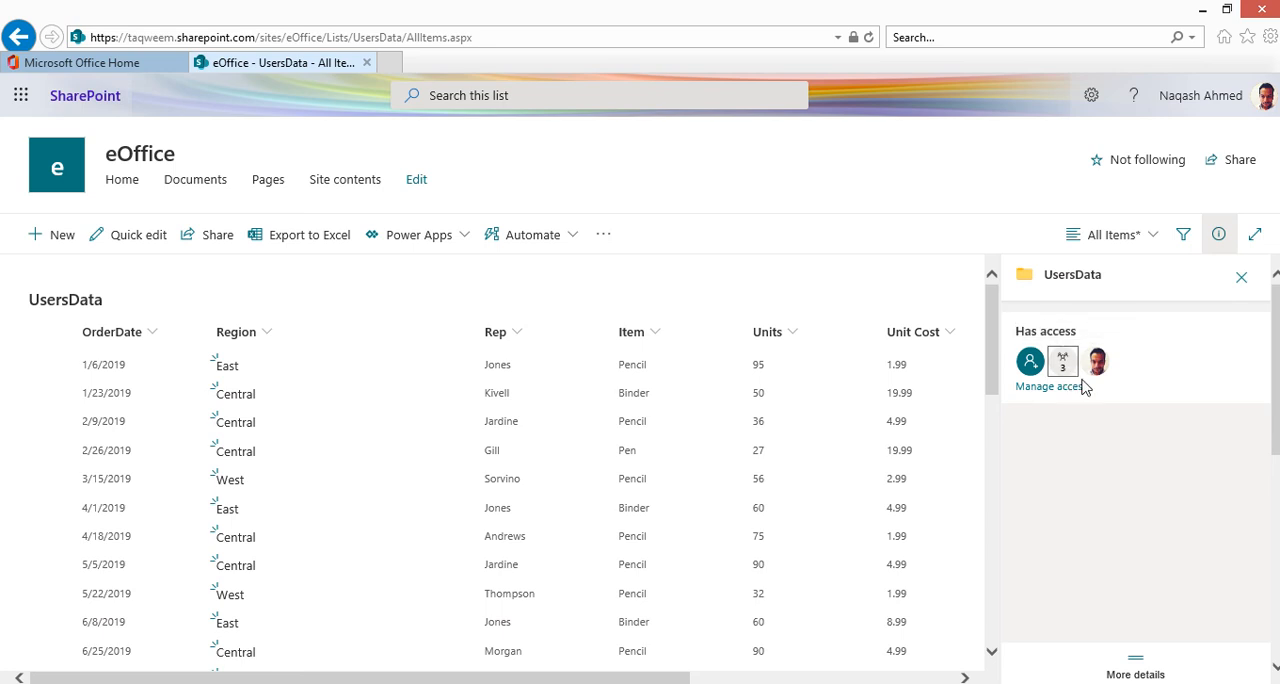
pyautogui.click(1072, 386)
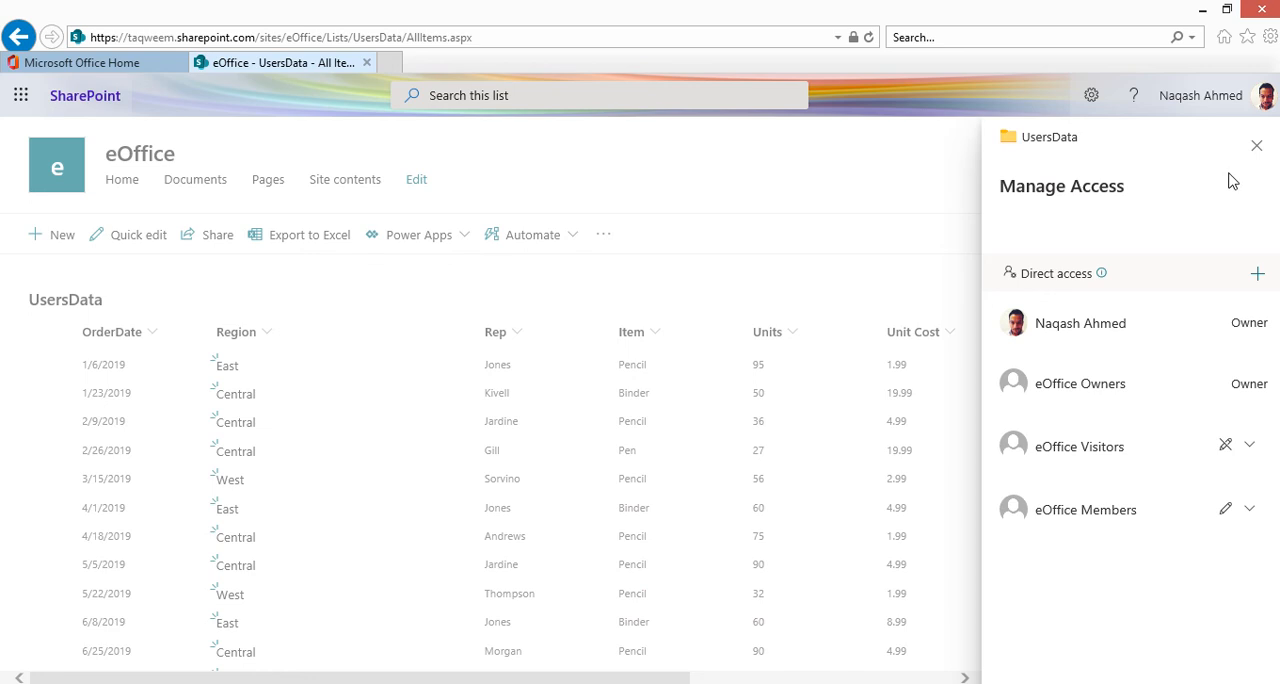
pyautogui.click(1257, 146)
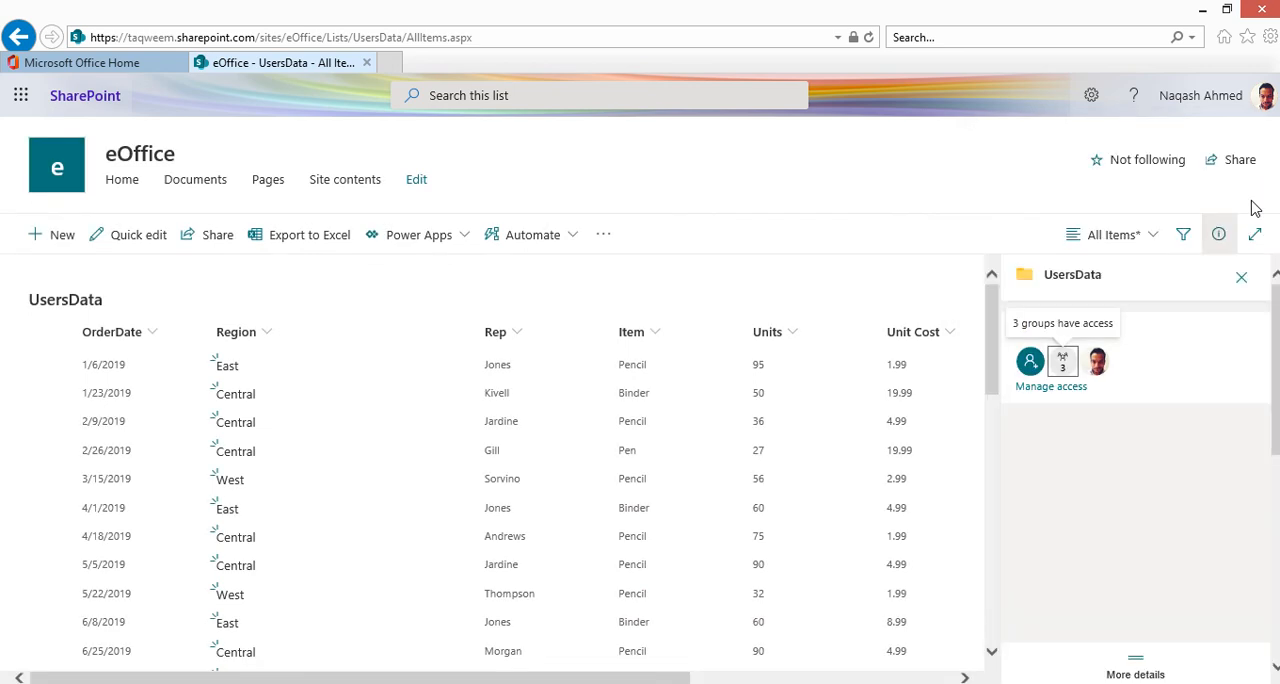
pyautogui.click(1227, 239)
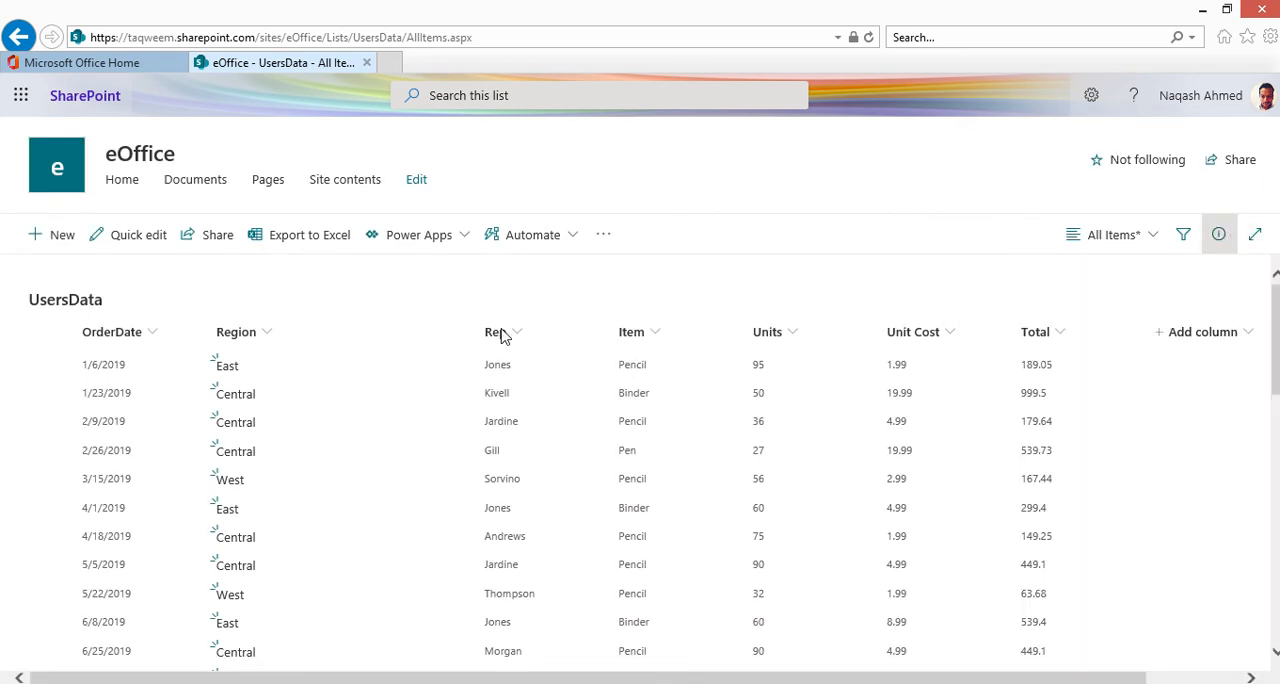
# Step: Return to the eOffice site home page
pyautogui.scroll(-5, 337, 543)
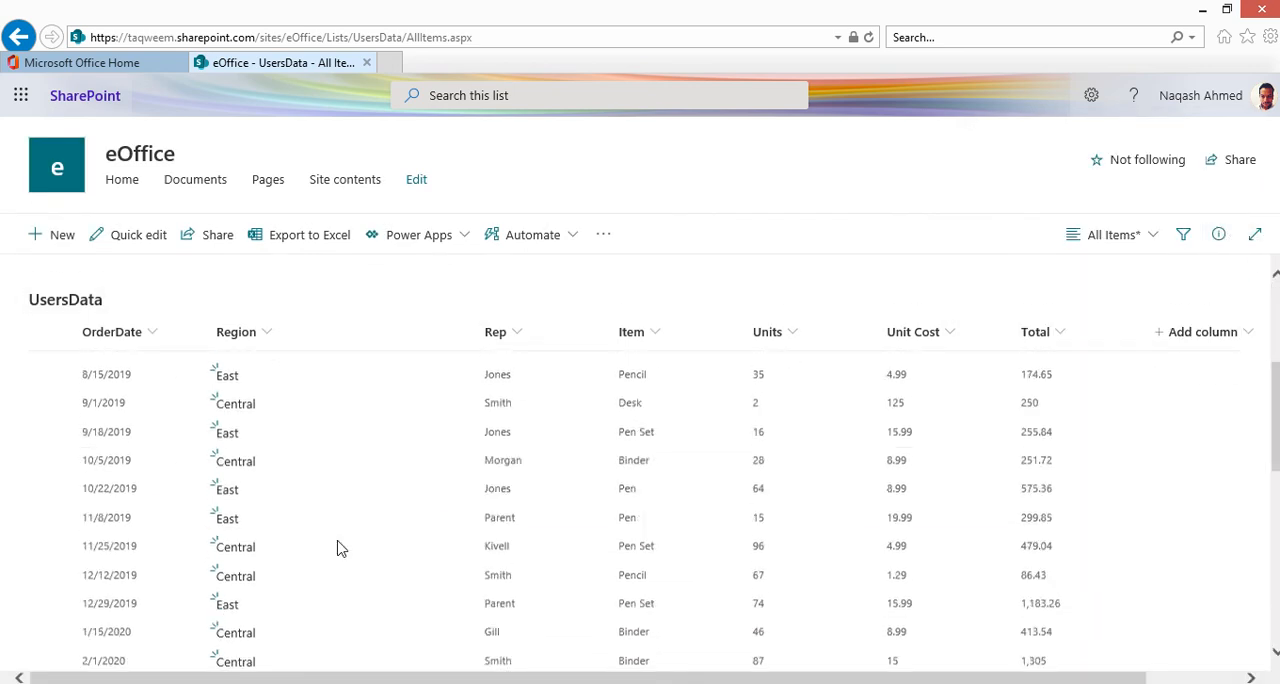
pyautogui.scroll(5, 337, 543)
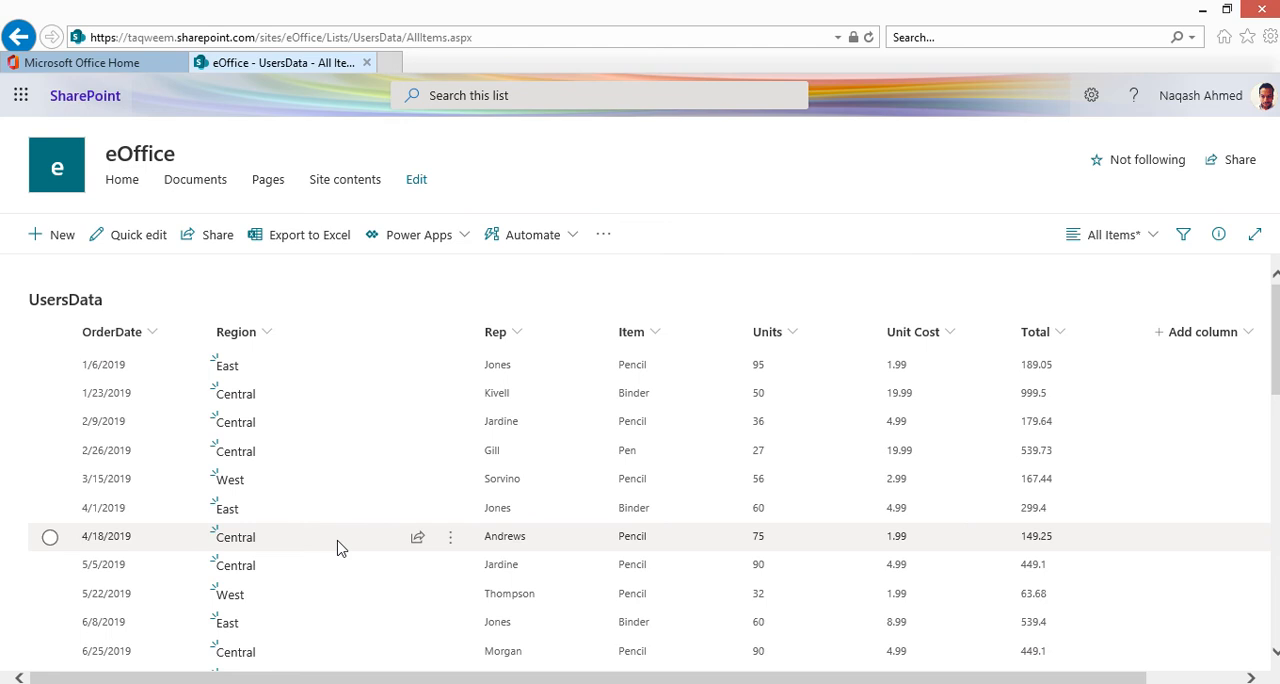
pyautogui.click(135, 180)
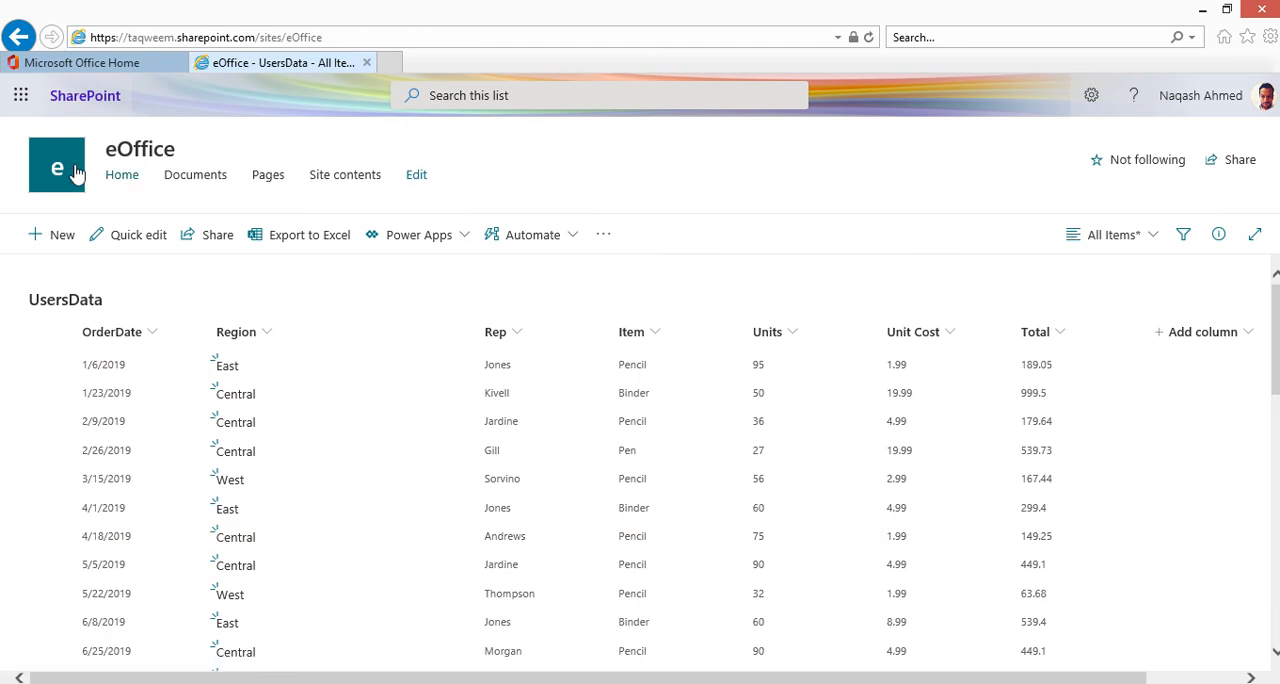